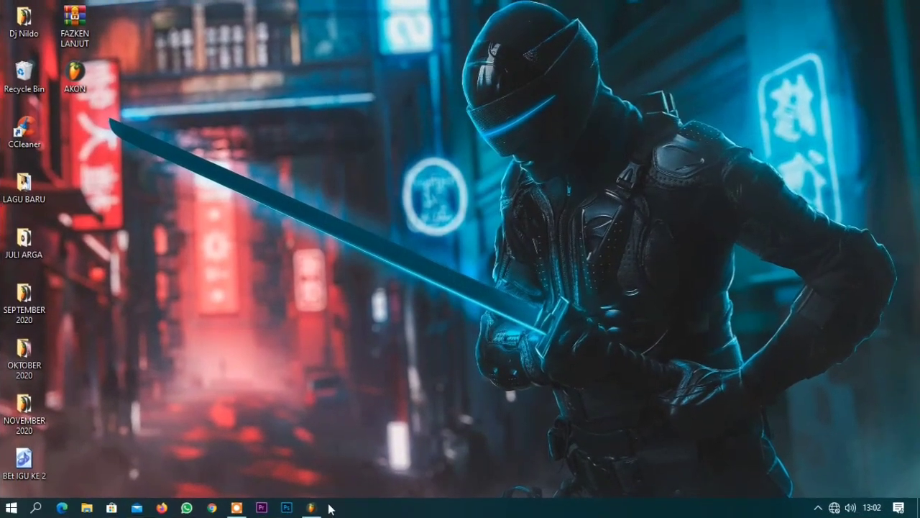
Switch to FL Studio and look over the whole RATU TIKTOK playlist arrangement across all tracks.
{"action": "left_click", "coordinate": [313, 507]}
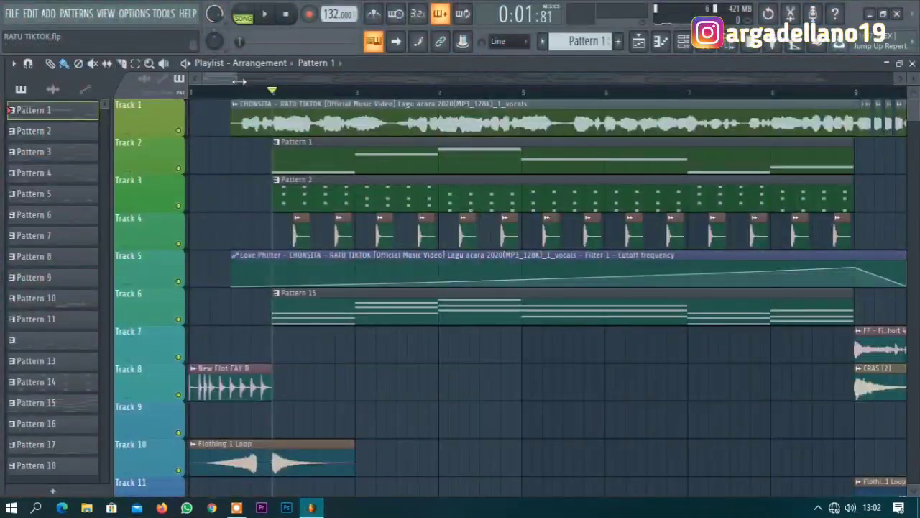
{"action": "left_click_drag", "start_coordinate": [239, 81], "coordinate": [689, 80]}
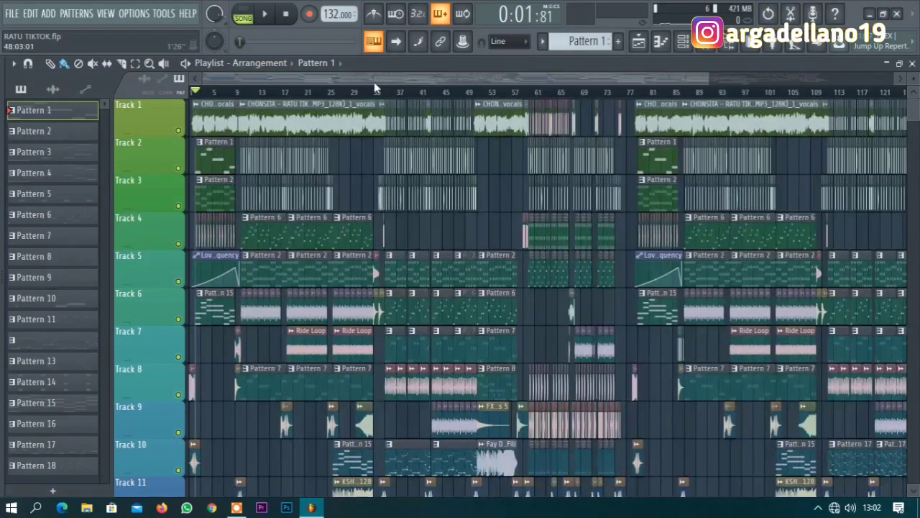
{"action": "left_click_drag", "start_coordinate": [194, 83], "coordinate": [268, 102]}
{"action": "left_click_drag", "start_coordinate": [707, 76], "coordinate": [751, 78]}
{"action": "scroll", "coordinate": [751, 125], "scroll_direction": "down", "scroll_amount": 6}
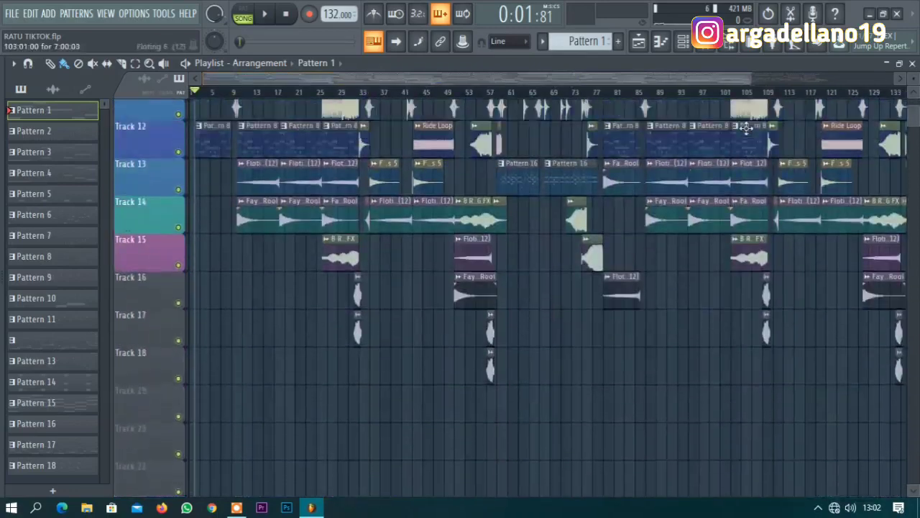
{"action": "scroll", "coordinate": [744, 128], "scroll_direction": "up", "scroll_amount": 5}
{"action": "left_click_drag", "start_coordinate": [535, 81], "coordinate": [571, 82]}
{"action": "scroll", "coordinate": [758, 141], "scroll_direction": "up", "scroll_amount": 2}
{"action": "scroll", "coordinate": [758, 139], "scroll_direction": "up", "scroll_amount": 2}
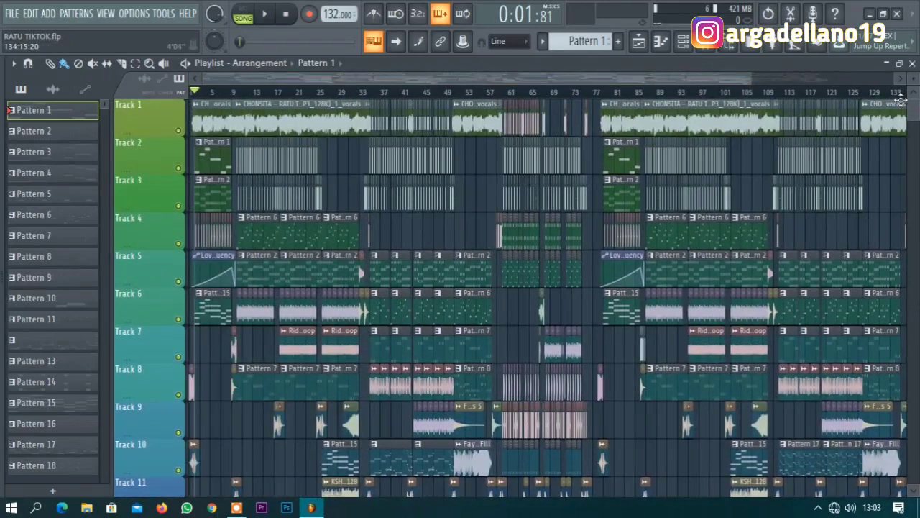
{"action": "scroll", "coordinate": [514, 178], "scroll_direction": "down", "scroll_amount": 3}
{"action": "scroll", "coordinate": [514, 176], "scroll_direction": "up", "scroll_amount": 3}
{"action": "left_click_drag", "start_coordinate": [751, 75], "coordinate": [565, 78]}
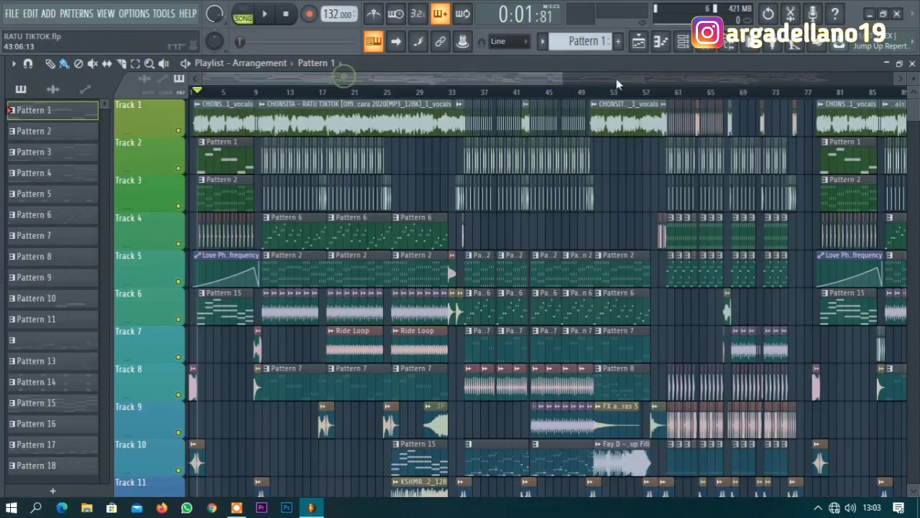
Solo Track 1 in the playlist and briefly play its vocal clip from the beginning.
{"action": "left_click_drag", "start_coordinate": [565, 78], "coordinate": [244, 79]}
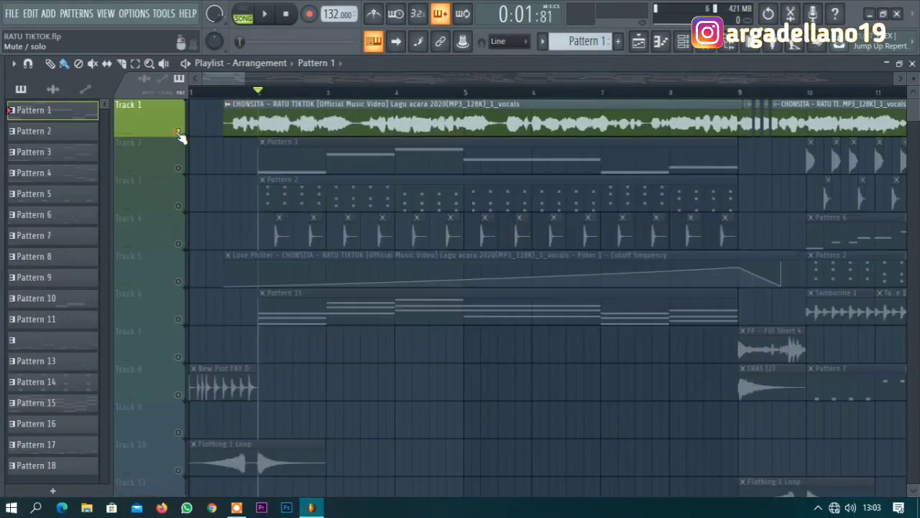
{"action": "right_click", "coordinate": [179, 132]}
{"action": "left_click", "coordinate": [232, 94]}
{"action": "key", "text": "space"}
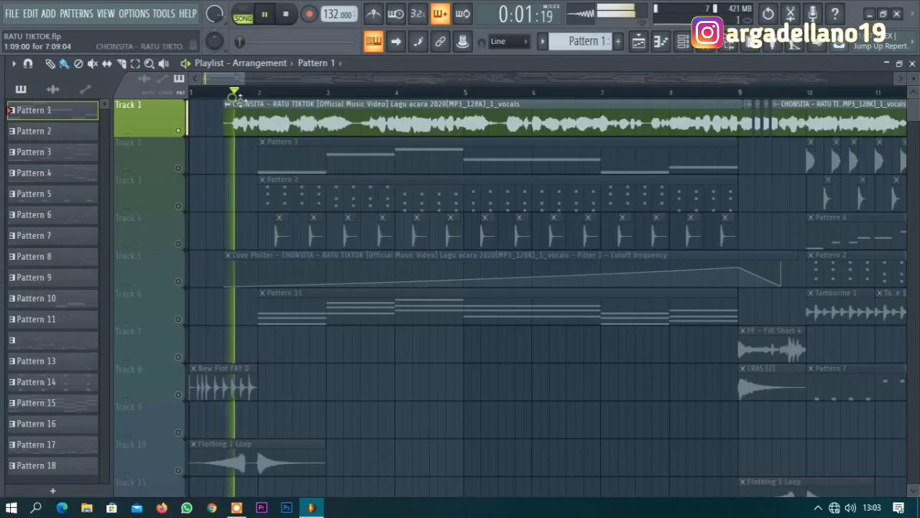
{"action": "key", "text": "space"}
Examine the sample settings of the vocal clip on Track 1, then close them.
{"action": "double_click", "coordinate": [297, 120]}
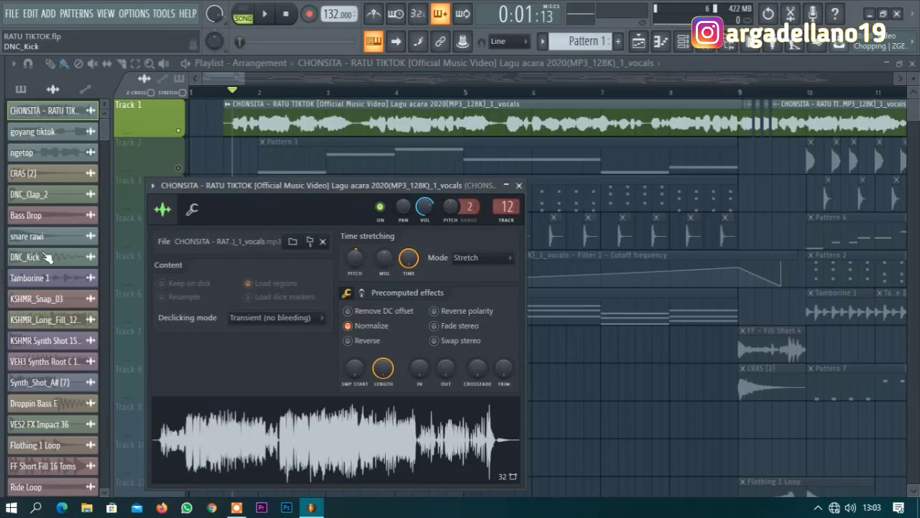
{"action": "left_click", "coordinate": [222, 80]}
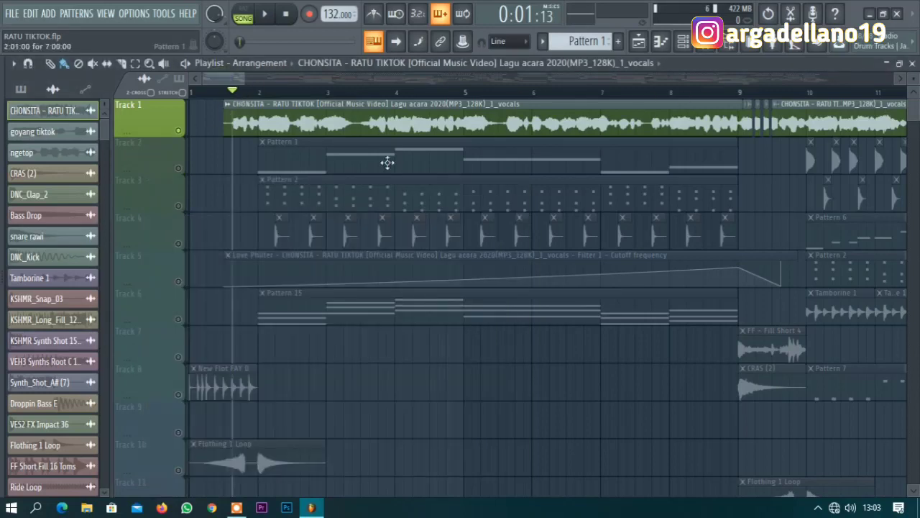
{"action": "scroll", "coordinate": [308, 164], "scroll_direction": "down", "scroll_amount": 1}
{"action": "scroll", "coordinate": [312, 158], "scroll_direction": "up", "scroll_amount": 1}
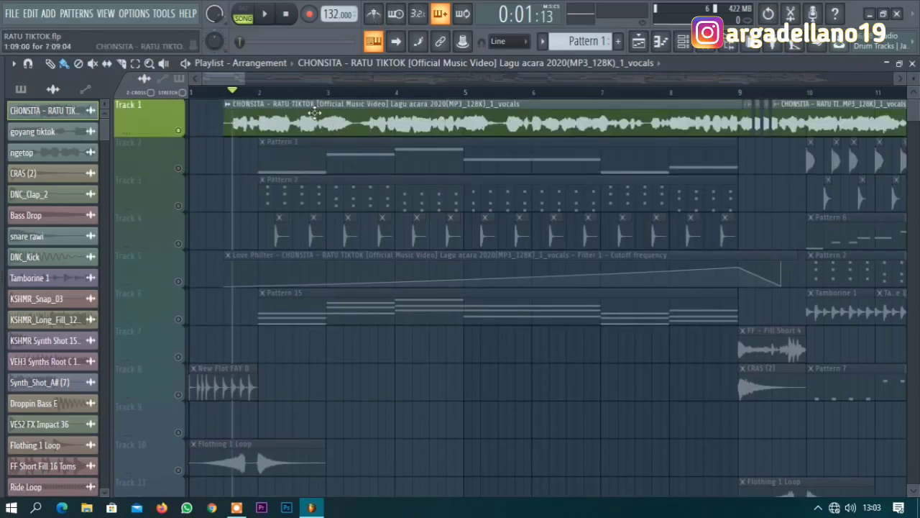
{"action": "scroll", "coordinate": [333, 122], "scroll_direction": "down", "scroll_amount": 1}
{"action": "scroll", "coordinate": [288, 129], "scroll_direction": "up", "scroll_amount": 1}
{"action": "scroll", "coordinate": [316, 150], "scroll_direction": "down", "scroll_amount": 3}
{"action": "scroll", "coordinate": [277, 148], "scroll_direction": "up", "scroll_amount": 3}
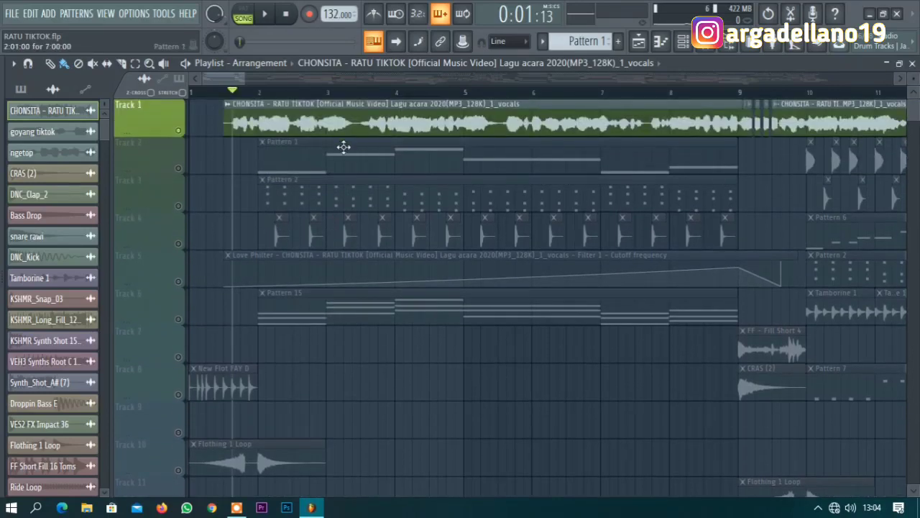
Open Pattern 1 in the piano roll and look through the instrument presets of its Sub bass 2 channel.
{"action": "left_click", "coordinate": [282, 161]}
{"action": "double_click", "coordinate": [282, 162]}
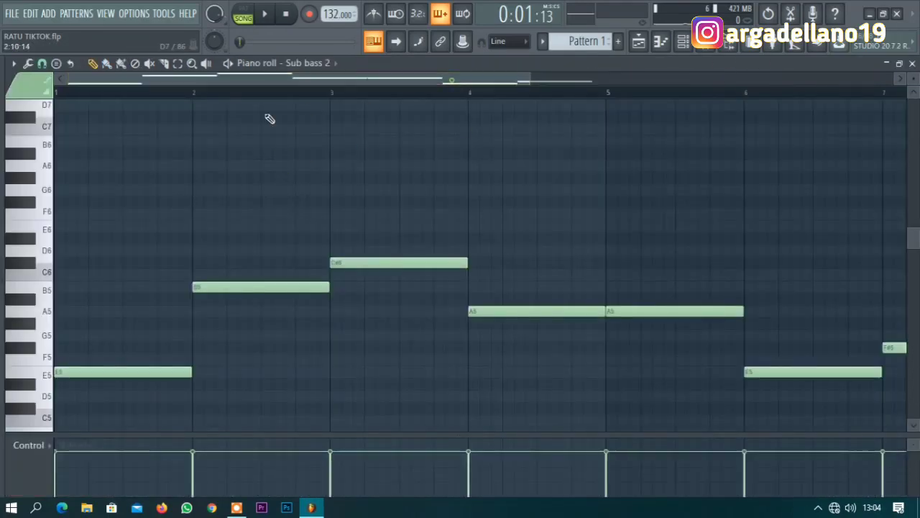
{"action": "left_click", "coordinate": [683, 41]}
{"action": "left_click", "coordinate": [332, 173]}
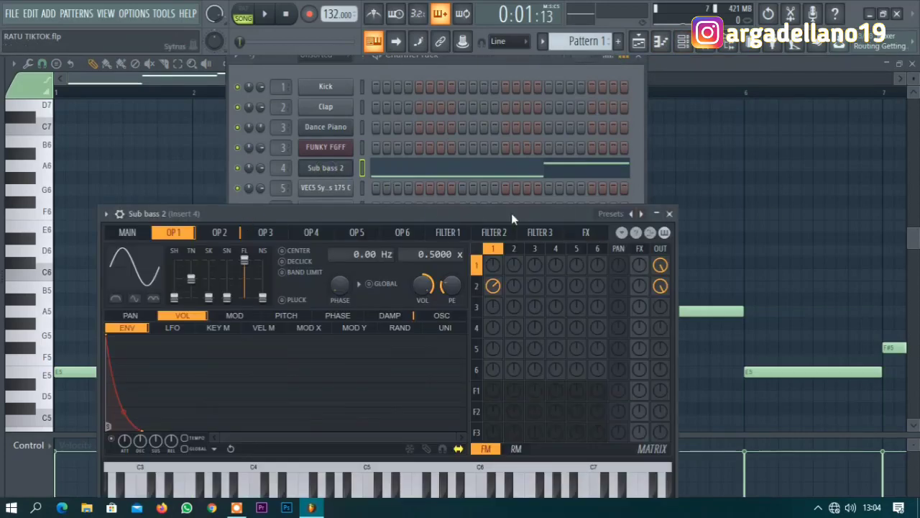
{"action": "left_click", "coordinate": [635, 214]}
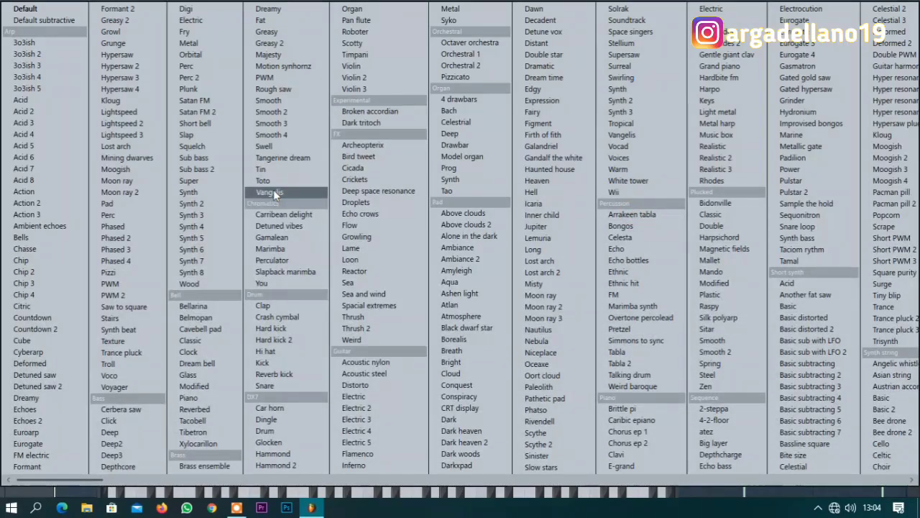
{"action": "left_click", "coordinate": [238, 328]}
{"action": "left_click", "coordinate": [385, 171]}
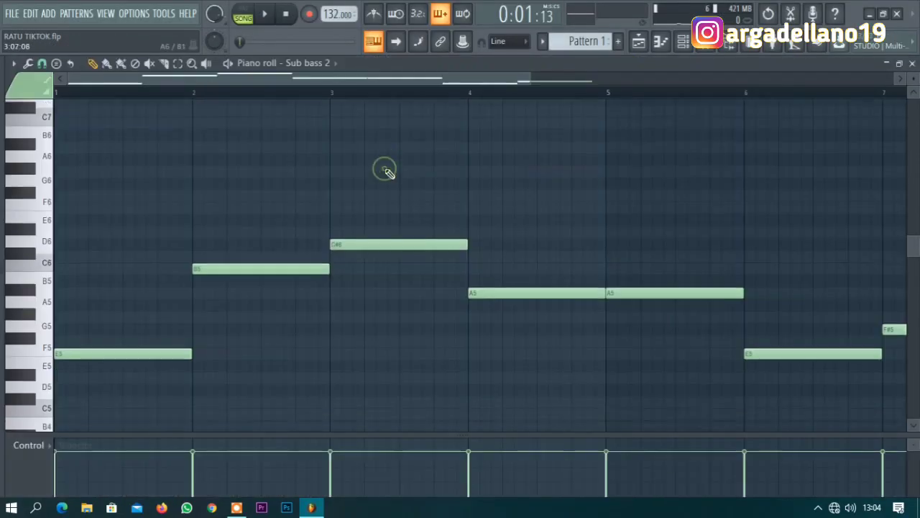
Play Pattern 1's Sub bass 2 notes in the piano roll with the whole pattern in view, then stop playback.
{"action": "left_click", "coordinate": [227, 63]}
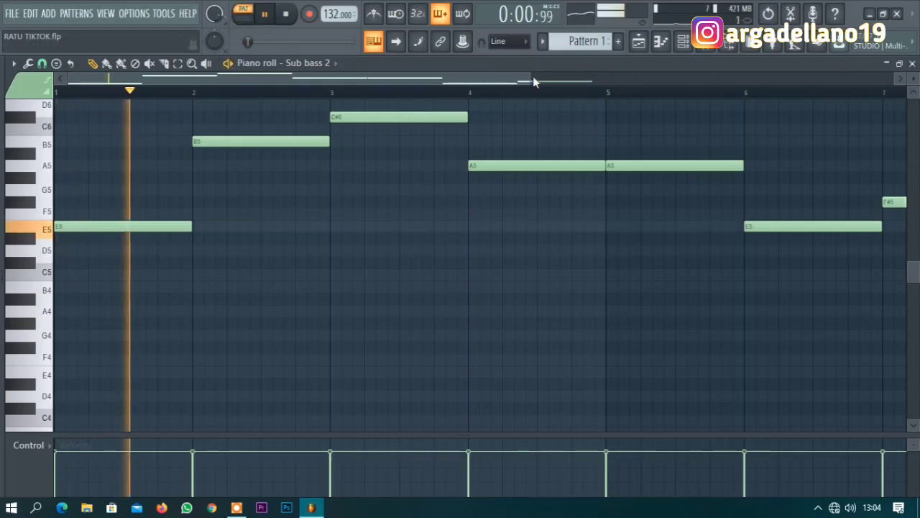
{"action": "left_click_drag", "start_coordinate": [530, 77], "coordinate": [827, 78]}
{"action": "scroll", "coordinate": [596, 216], "scroll_direction": "up", "scroll_amount": 4}
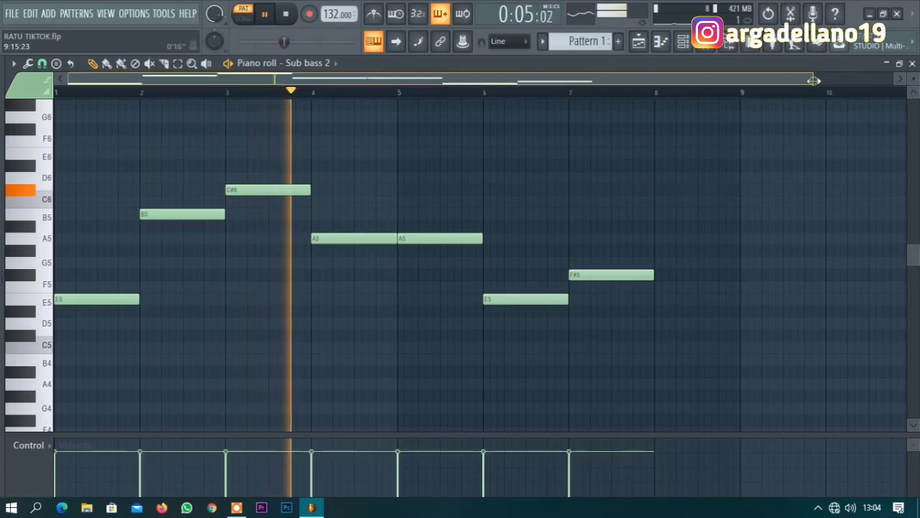
{"action": "left_click_drag", "start_coordinate": [816, 78], "coordinate": [759, 78]}
{"action": "scroll", "coordinate": [524, 218], "scroll_direction": "down", "scroll_amount": 5}
{"action": "scroll", "coordinate": [524, 217], "scroll_direction": "up", "scroll_amount": 7}
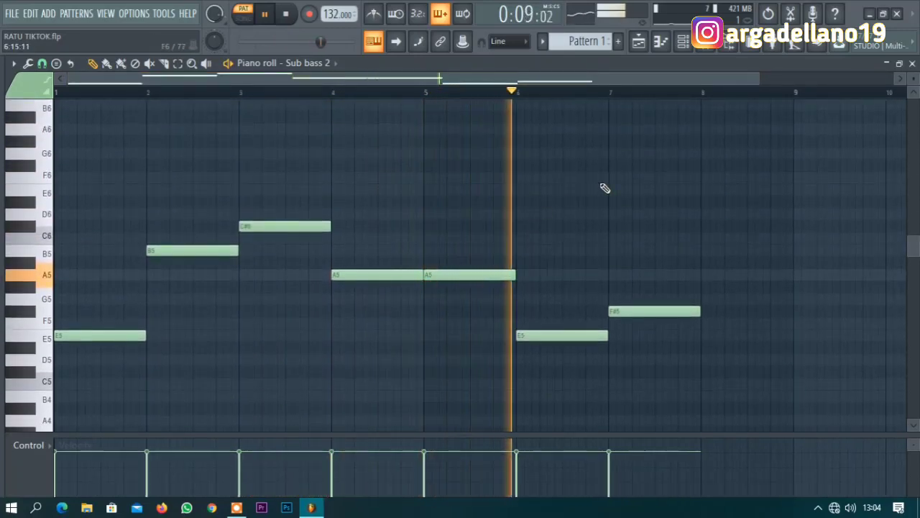
{"action": "key", "text": "space"}
Return to the playlist and unmute Track 2 and Track 3 alongside the vocal track.
{"action": "left_click", "coordinate": [638, 41]}
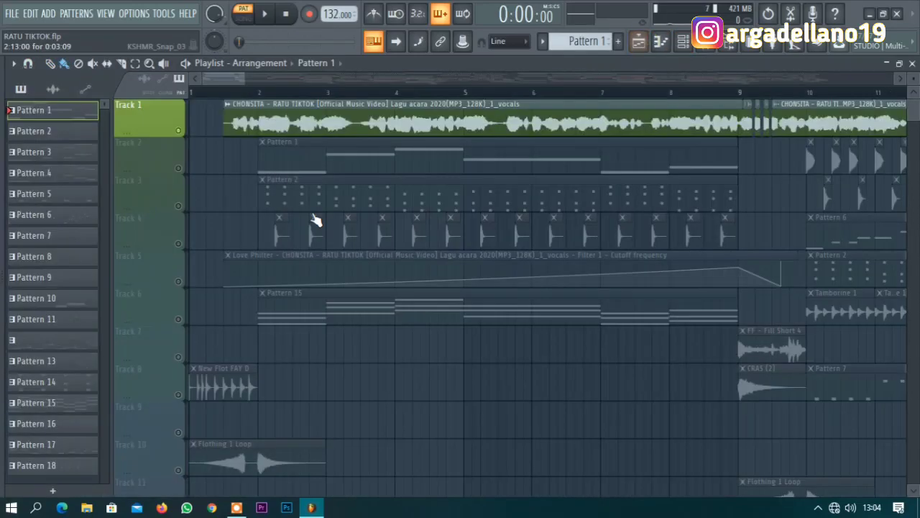
{"action": "left_click", "coordinate": [178, 171], "text": "ctrl"}
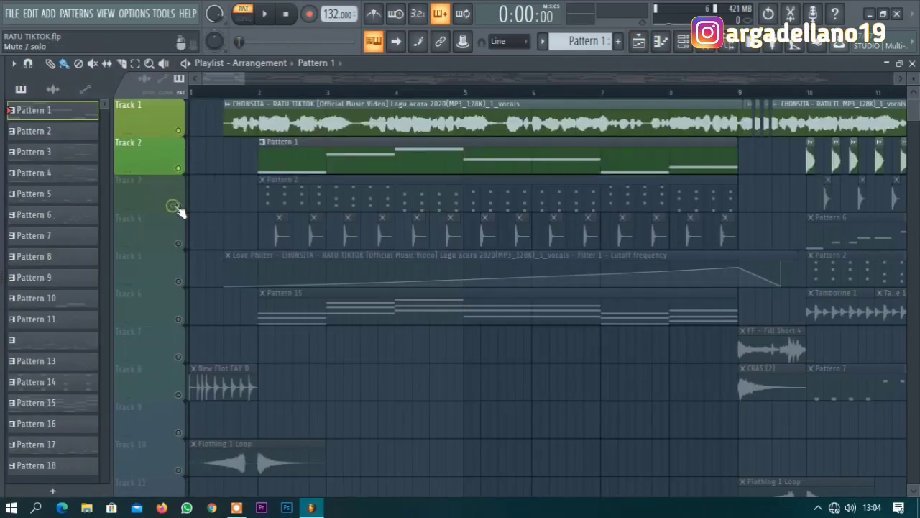
{"action": "left_click", "coordinate": [175, 206], "text": "ctrl"}
Open Pattern 2's piano roll notes and examine its Dance Piano and FUNKY FGFF instruments.
{"action": "double_click", "coordinate": [295, 189]}
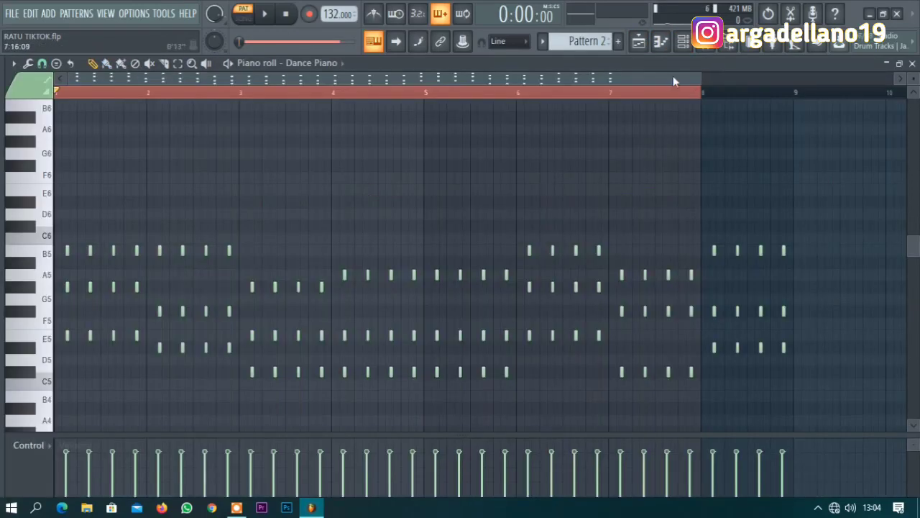
{"action": "left_click", "coordinate": [682, 49]}
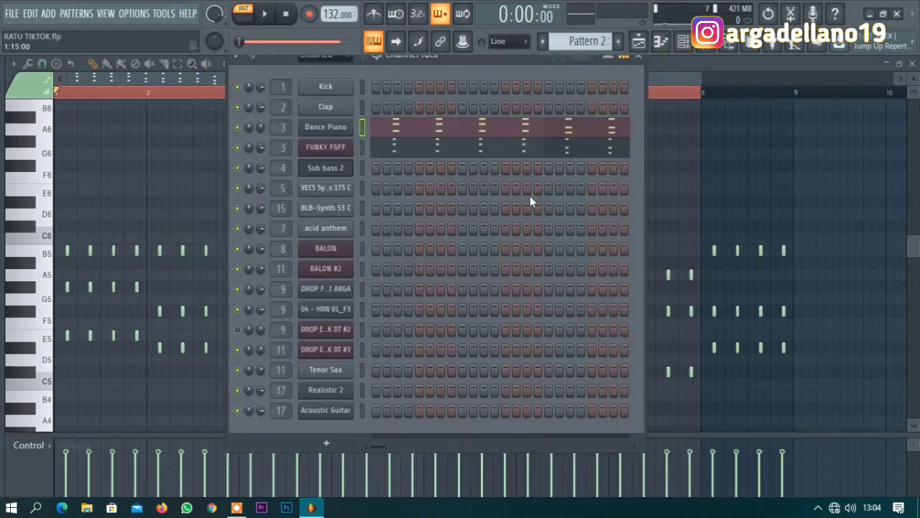
{"action": "left_click", "coordinate": [350, 127]}
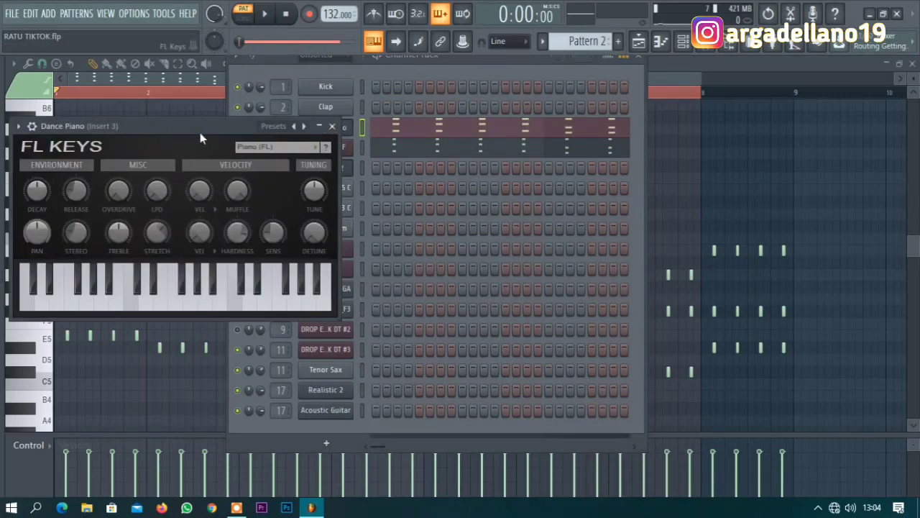
{"action": "left_click", "coordinate": [346, 146]}
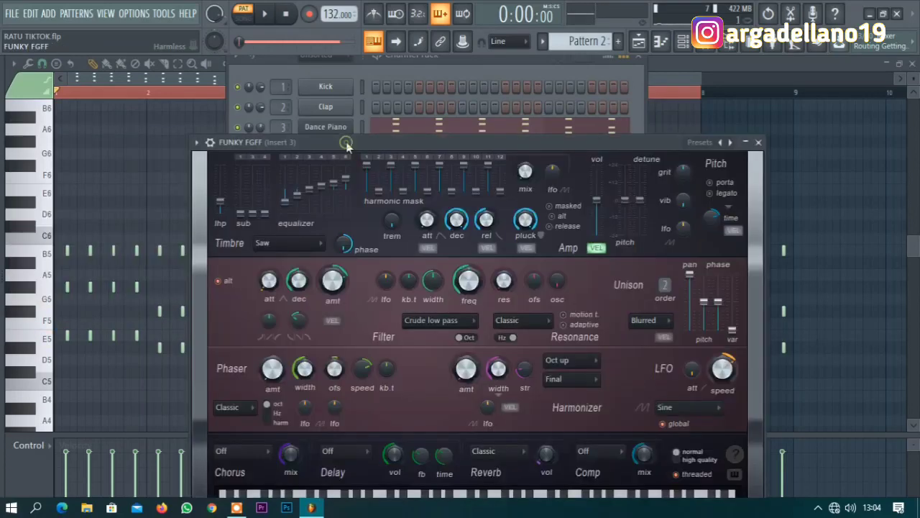
{"action": "left_click_drag", "start_coordinate": [354, 142], "coordinate": [374, 102]}
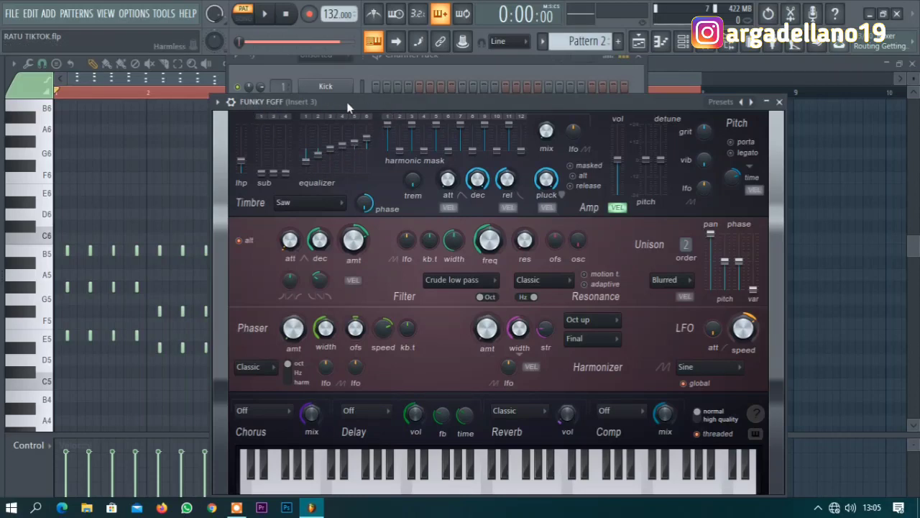
Audition the FUNKY FGFF instrument with a few notes, play Pattern 2 briefly, and stop it.
{"action": "key", "text": "c"}
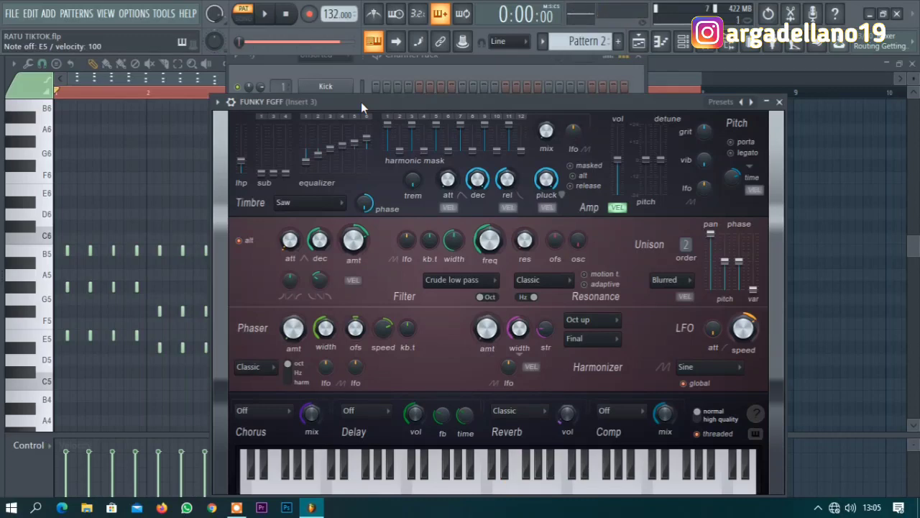
{"action": "key", "text": "v"}
{"action": "key", "text": "c"}
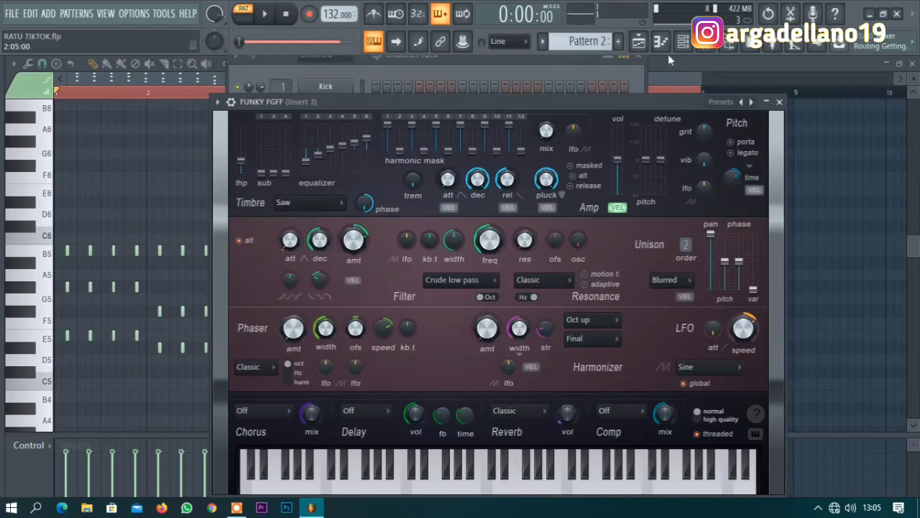
{"action": "left_click", "coordinate": [683, 42]}
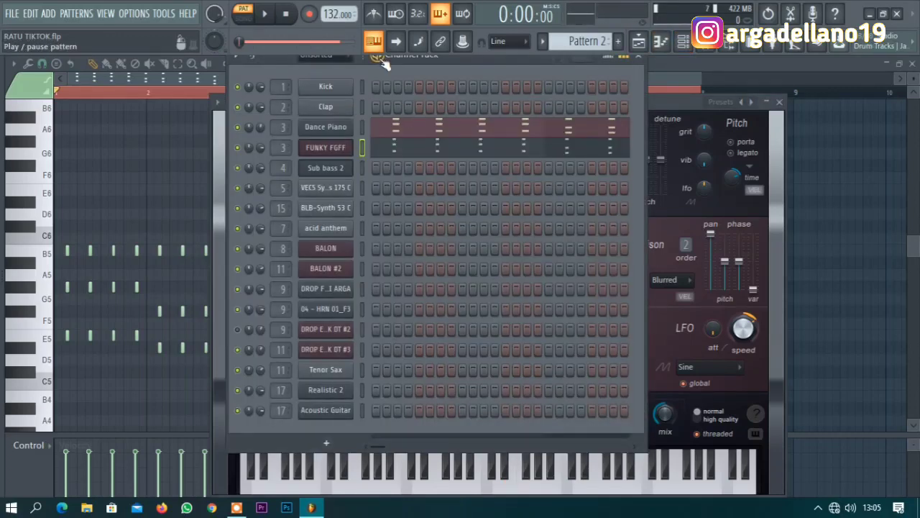
{"action": "key", "text": "space"}
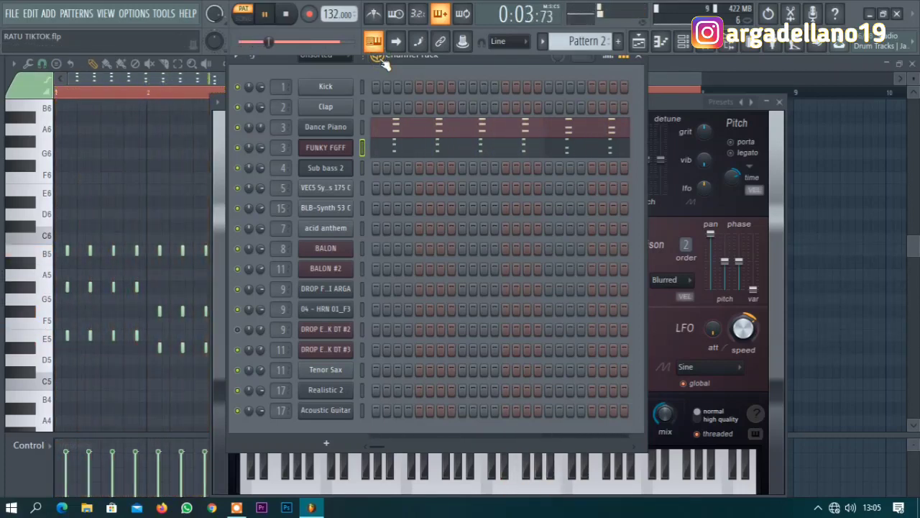
{"action": "key", "text": "space"}
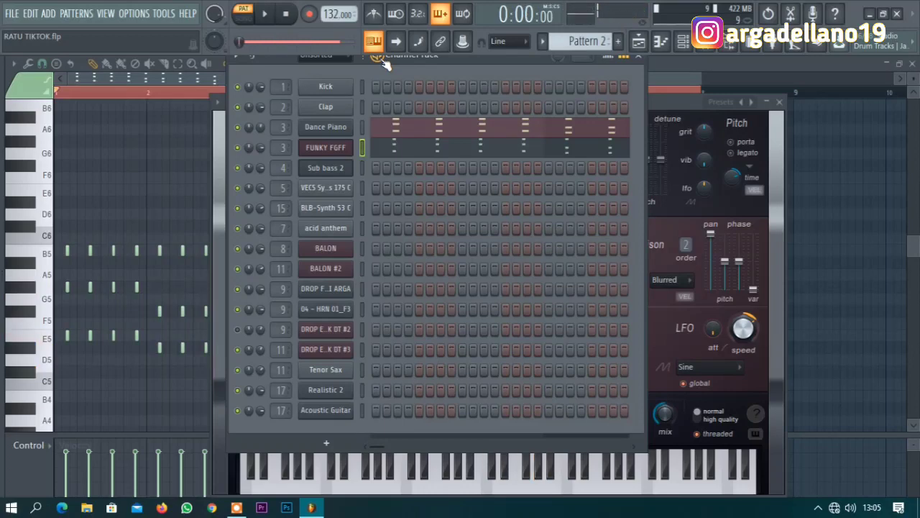
Return to the playlist and unmute Track 4.
{"action": "left_click", "coordinate": [639, 41]}
{"action": "scroll", "coordinate": [280, 234], "scroll_direction": "down", "scroll_amount": 2}
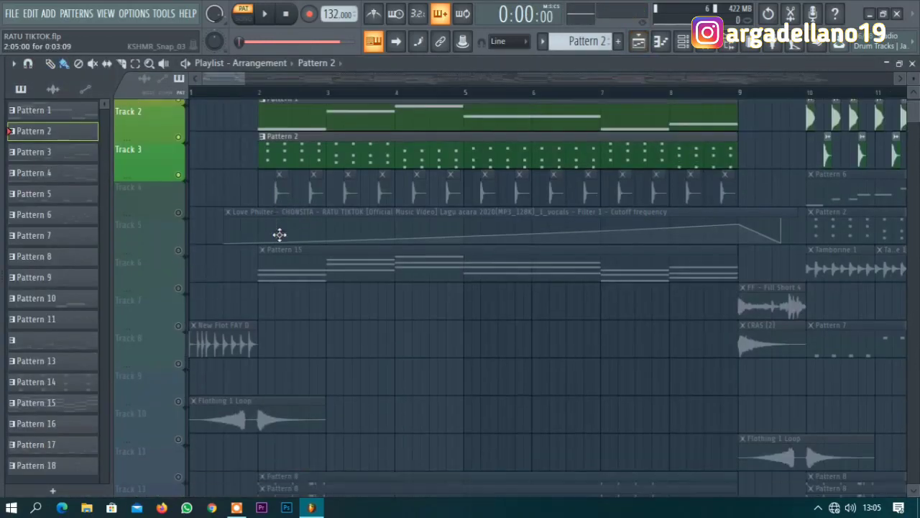
{"action": "left_click", "coordinate": [179, 169]}
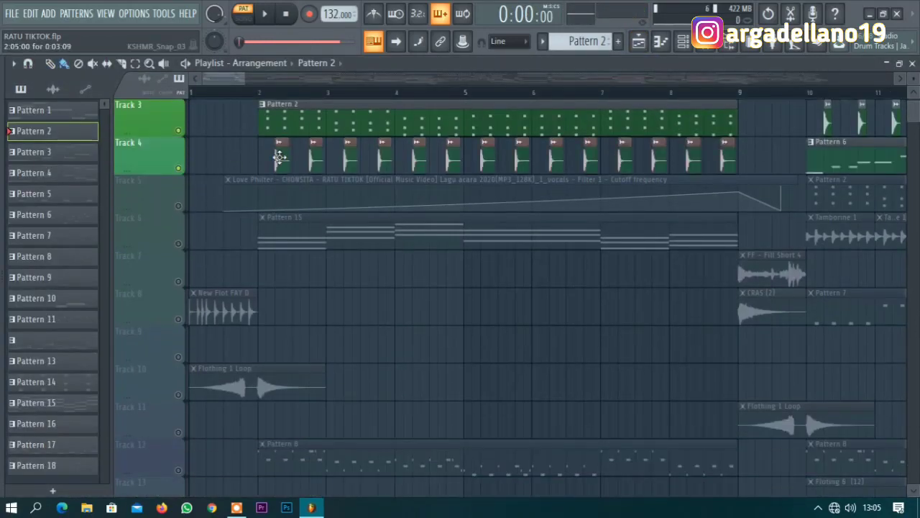
Preview the first snap sample clip on Track 4 several times.
{"action": "left_click", "coordinate": [281, 144]}
{"action": "left_click", "coordinate": [311, 166]}
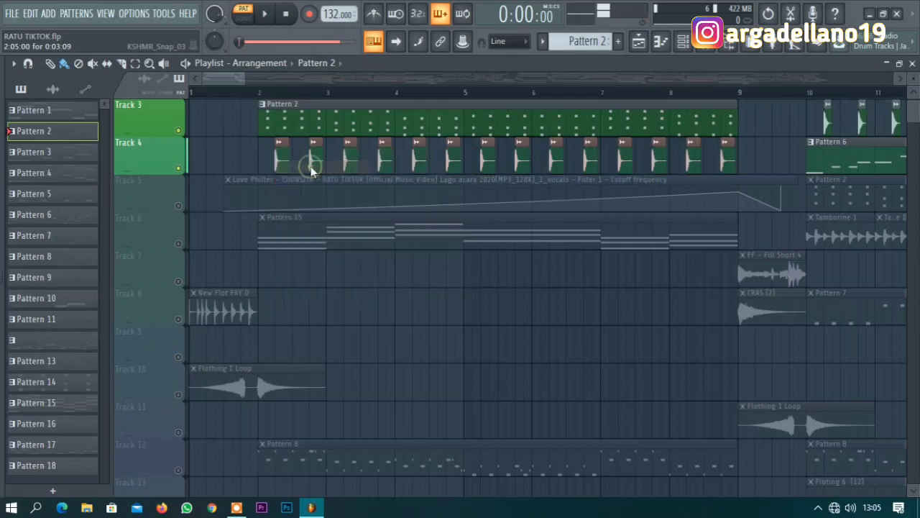
{"action": "left_click", "coordinate": [281, 144]}
{"action": "left_click", "coordinate": [310, 162]}
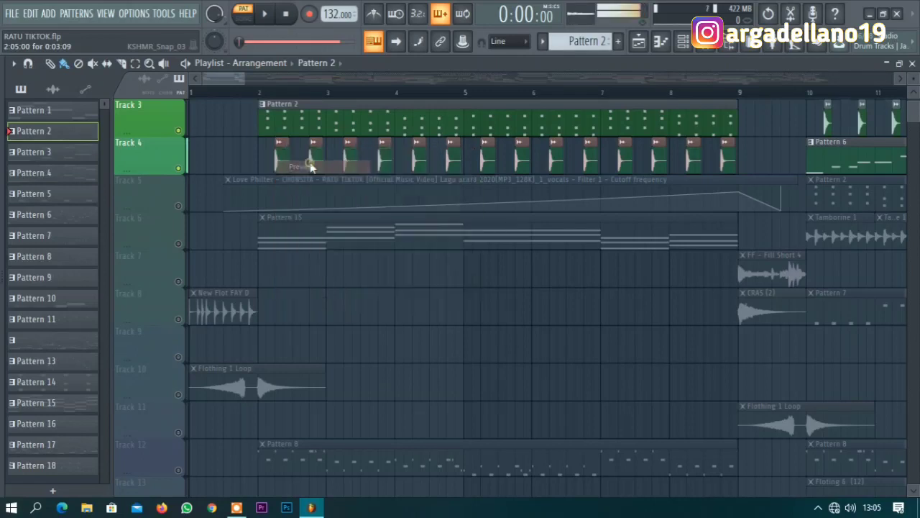
{"action": "left_click", "coordinate": [280, 145]}
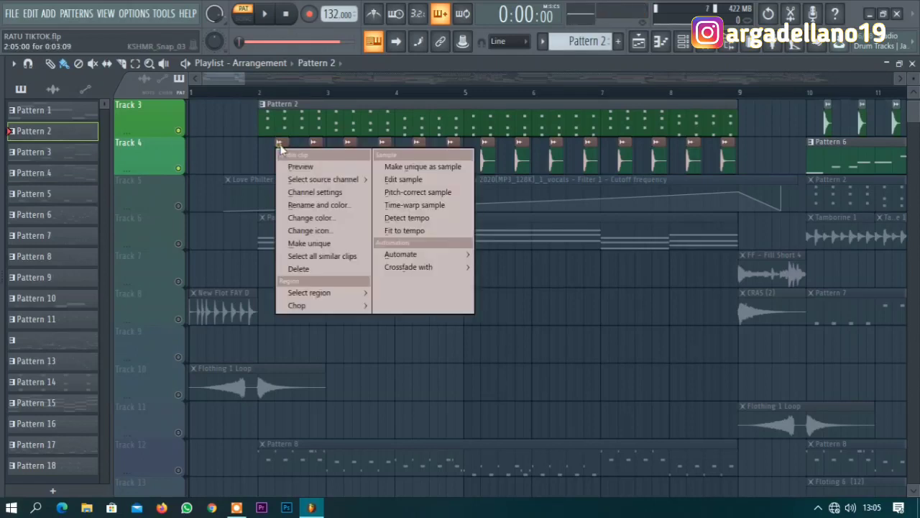
{"action": "left_click", "coordinate": [299, 162]}
Unmute Track 6 and open Pattern 15's chord notes in the piano roll.
{"action": "scroll", "coordinate": [298, 161], "scroll_direction": "up", "scroll_amount": 2}
{"action": "scroll", "coordinate": [302, 164], "scroll_direction": "down", "scroll_amount": 3}
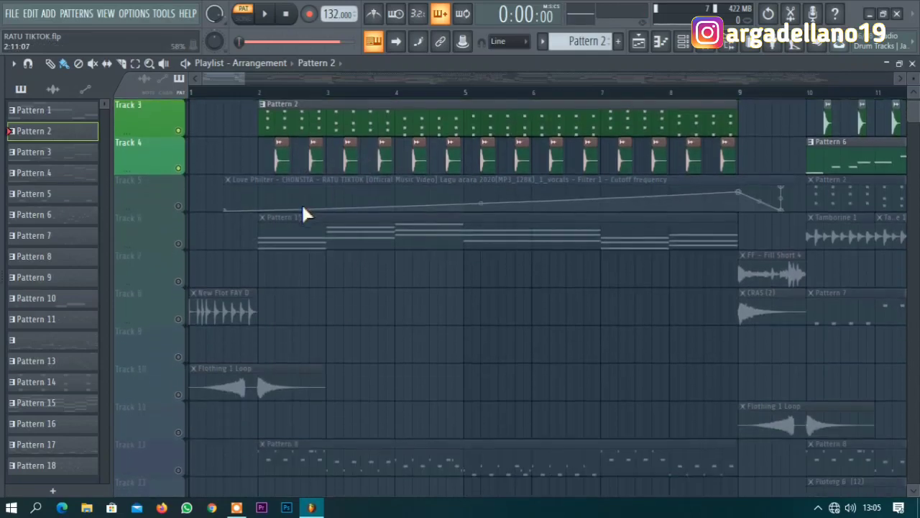
{"action": "left_click", "coordinate": [180, 207]}
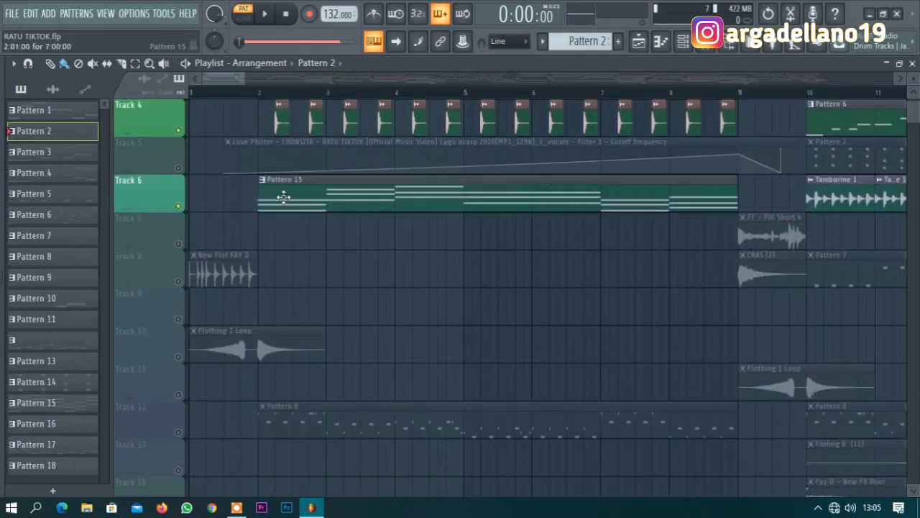
{"action": "double_click", "coordinate": [284, 198]}
{"action": "scroll", "coordinate": [285, 199], "scroll_direction": "down", "scroll_amount": 4}
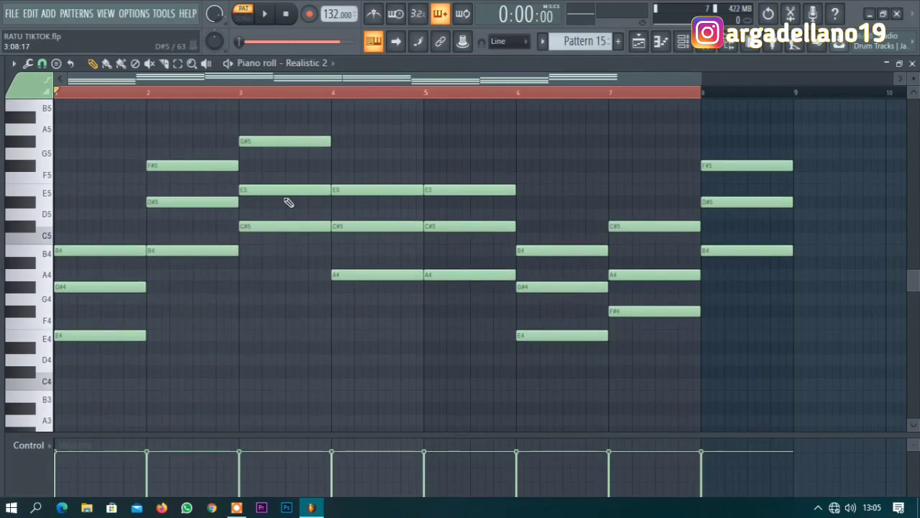
{"action": "scroll", "coordinate": [288, 202], "scroll_direction": "up", "scroll_amount": 1}
{"action": "scroll", "coordinate": [287, 201], "scroll_direction": "down", "scroll_amount": 2}
{"action": "scroll", "coordinate": [288, 202], "scroll_direction": "up", "scroll_amount": 2}
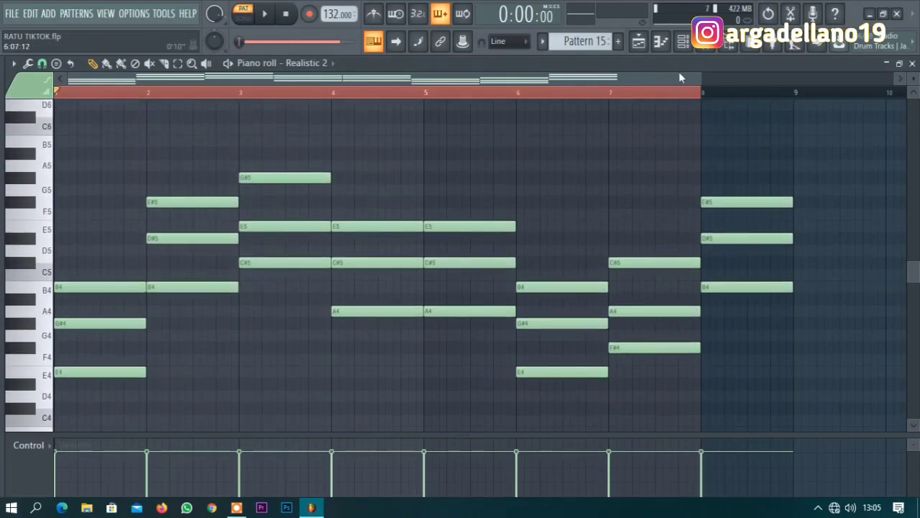
Show the Realistic 2 channel used by Pattern 15, play its chords from the start, and stop playback.
{"action": "left_click", "coordinate": [683, 41]}
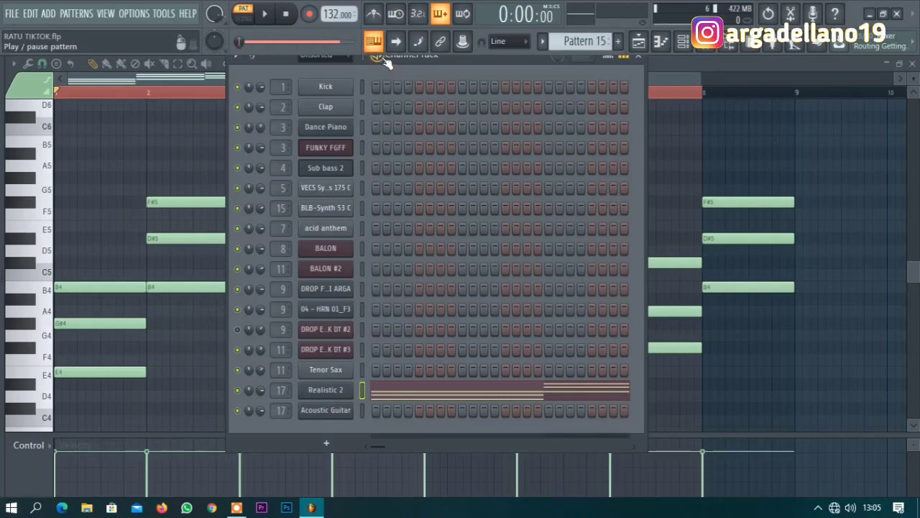
{"action": "key", "text": "space"}
{"action": "left_click", "coordinate": [411, 393]}
{"action": "left_click", "coordinate": [411, 393]}
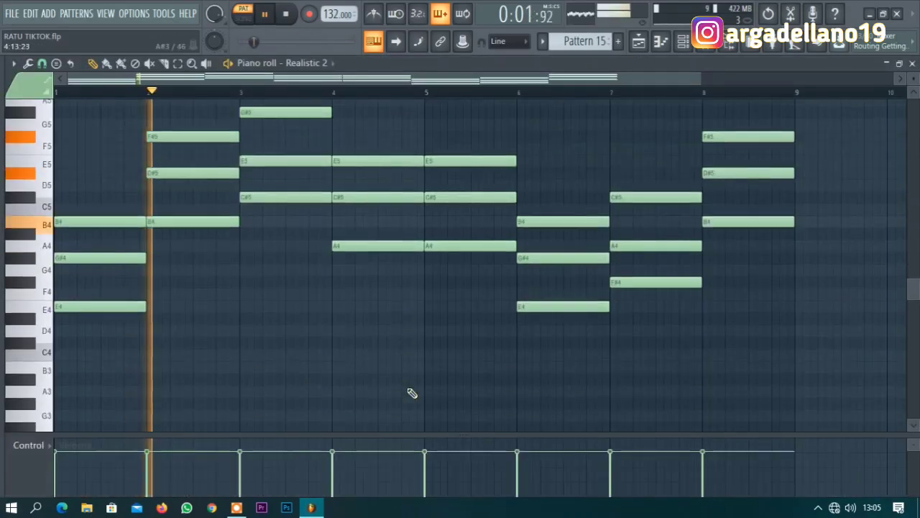
{"action": "scroll", "coordinate": [411, 392], "scroll_direction": "up", "scroll_amount": 3}
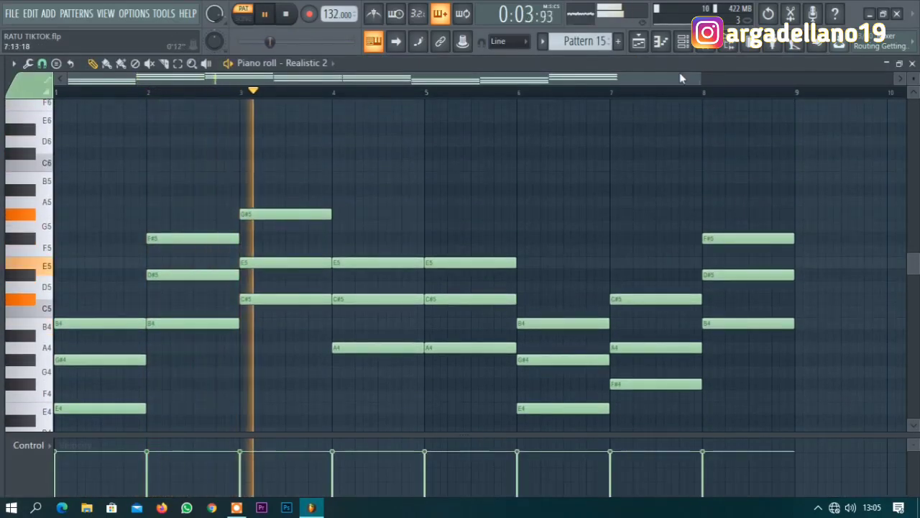
{"action": "left_click", "coordinate": [683, 42]}
{"action": "key", "text": "space"}
Open the Realistic 2 Sytrus instrument and locate the Realistic 2 piano preset in its preset list.
{"action": "left_click", "coordinate": [335, 393]}
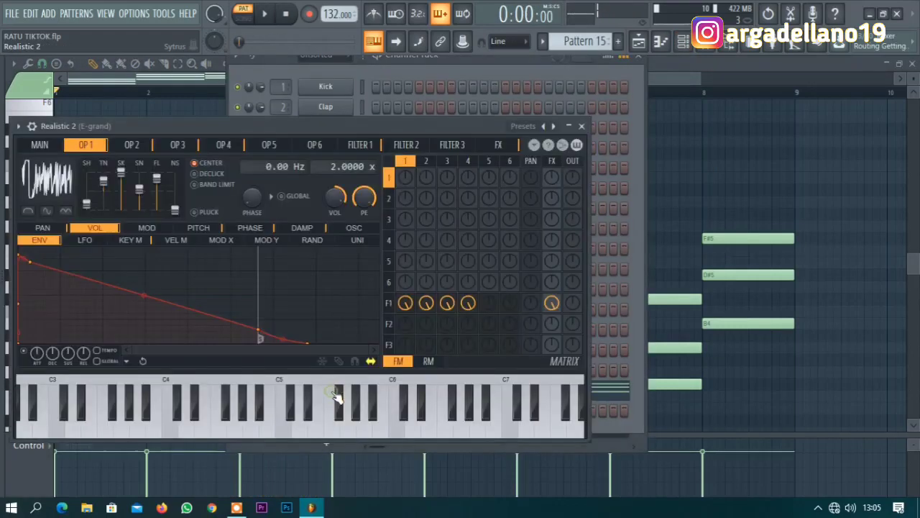
{"action": "left_click_drag", "start_coordinate": [228, 131], "coordinate": [342, 129]}
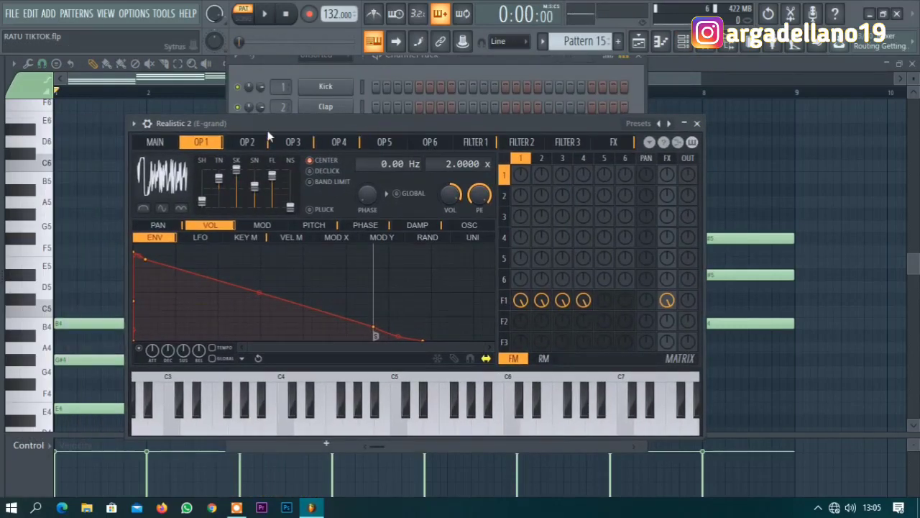
{"action": "left_click", "coordinate": [664, 125]}
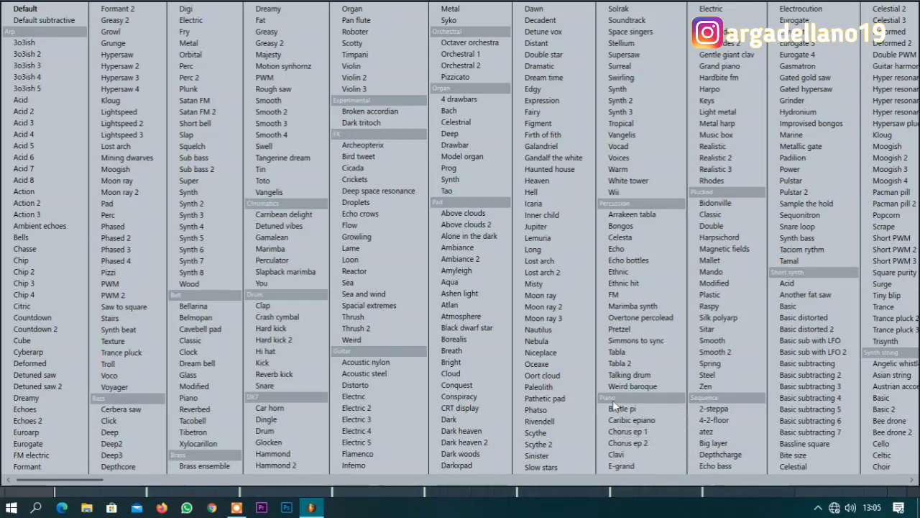
{"action": "left_click", "coordinate": [732, 158]}
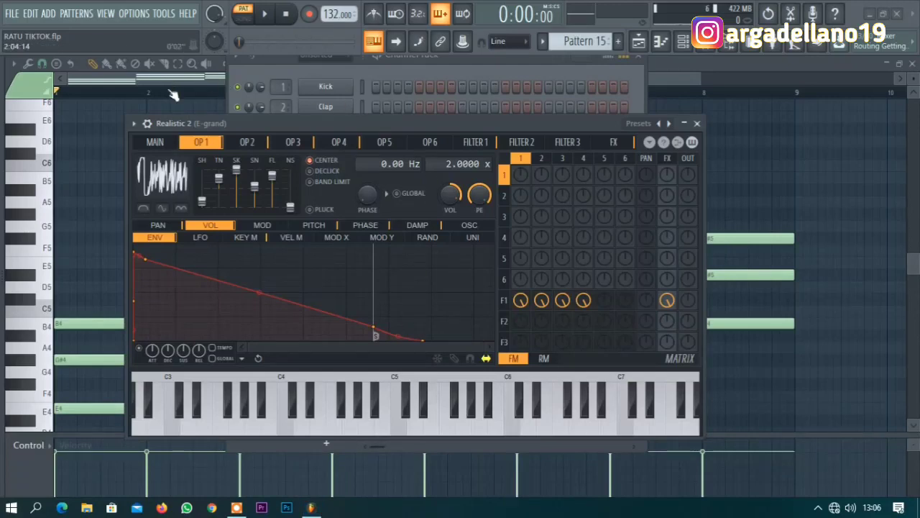
Play Pattern 15 from just after bar 2, return to the playlist, and stop playback.
{"action": "left_click", "coordinate": [165, 90]}
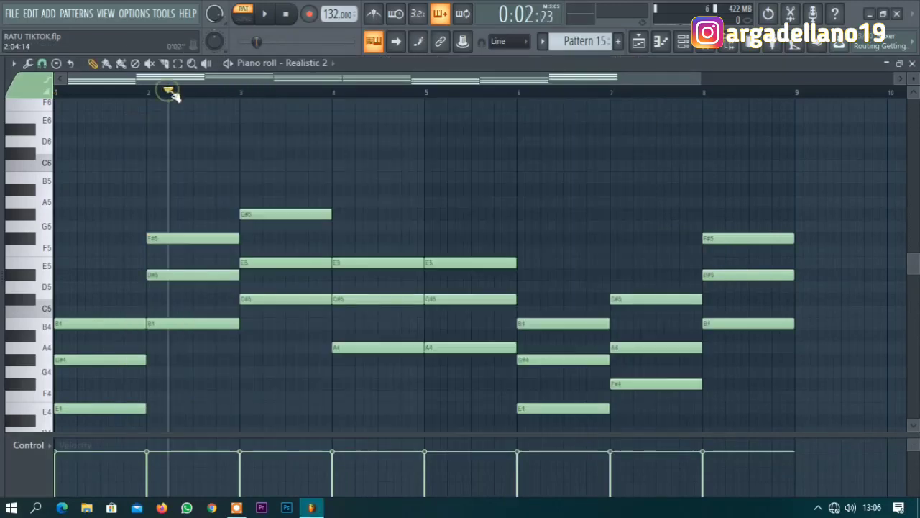
{"action": "key", "text": "space"}
{"action": "left_click", "coordinate": [682, 41]}
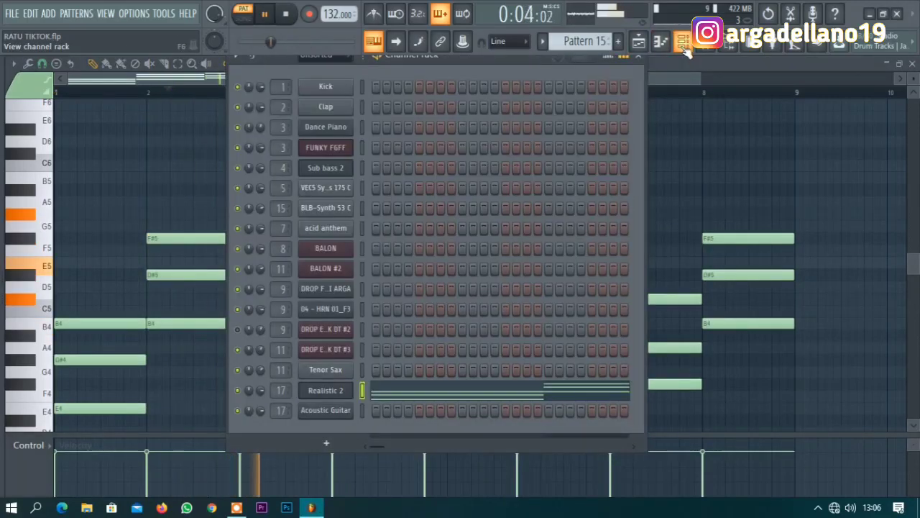
{"action": "left_click", "coordinate": [639, 41]}
{"action": "key", "text": "space"}
Unmute Track 8, Track 10 and Track 12 in the playlist.
{"action": "scroll", "coordinate": [393, 269], "scroll_direction": "down", "scroll_amount": 2}
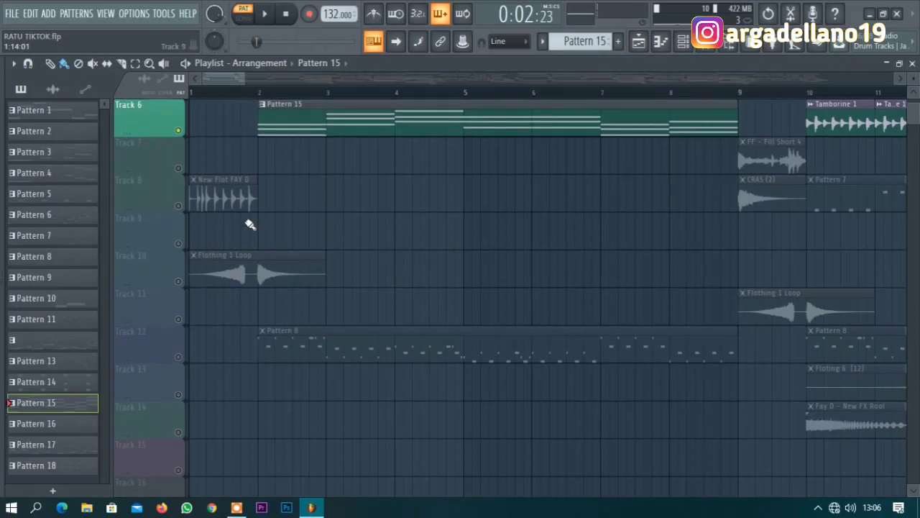
{"action": "scroll", "coordinate": [227, 307], "scroll_direction": "down", "scroll_amount": 1}
{"action": "left_click", "coordinate": [176, 169]}
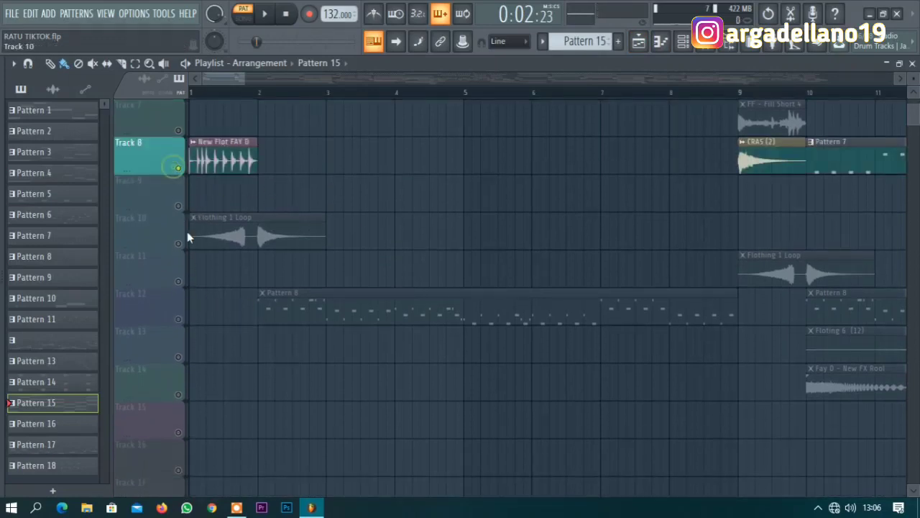
{"action": "left_click", "coordinate": [178, 244]}
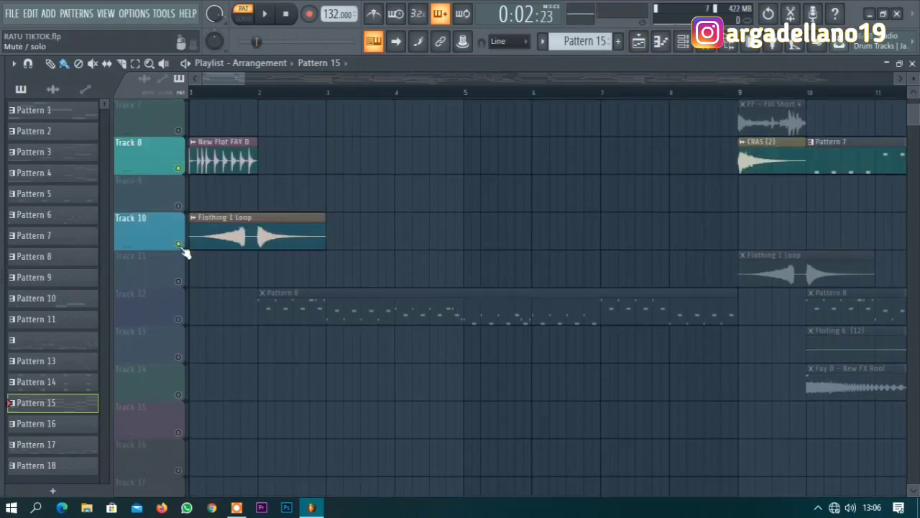
{"action": "left_click", "coordinate": [178, 319]}
Open Pattern 8's notes and its BALON Harmless instrument, and audition the instrument with a few notes.
{"action": "double_click", "coordinate": [298, 312]}
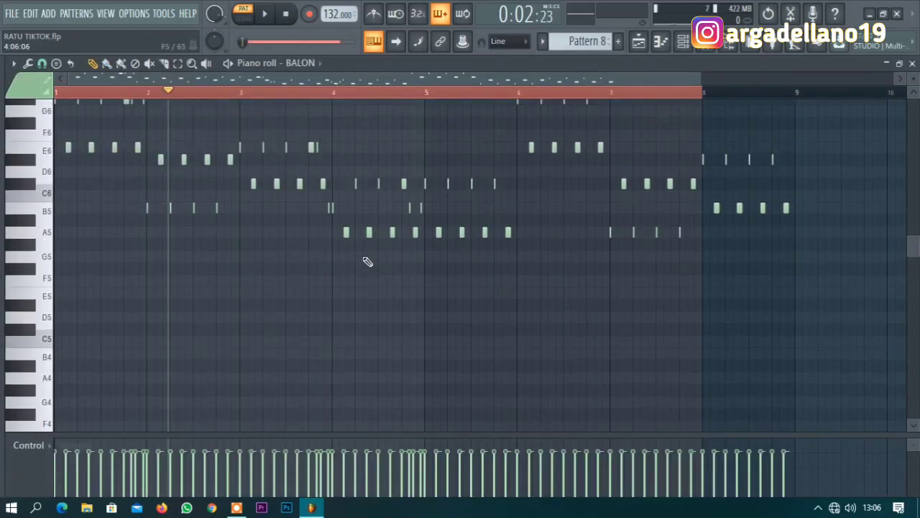
{"action": "left_click", "coordinate": [683, 44]}
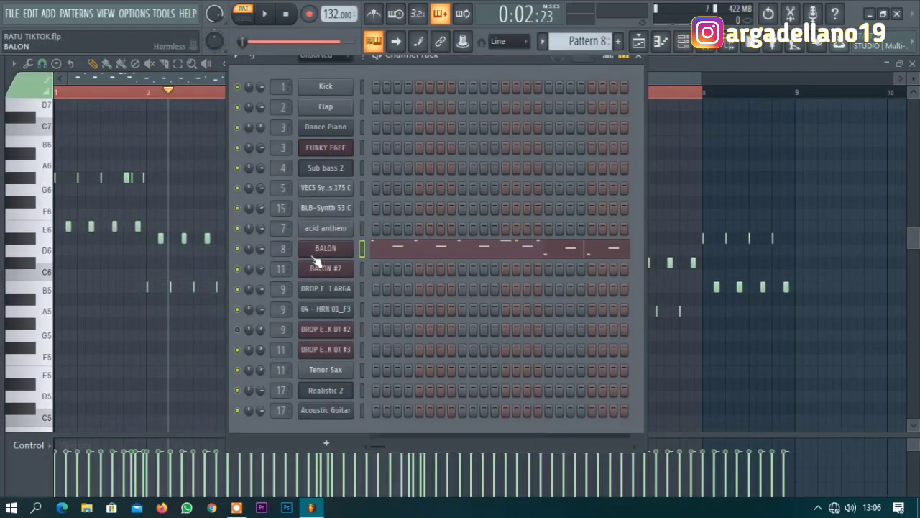
{"action": "left_click", "coordinate": [317, 255]}
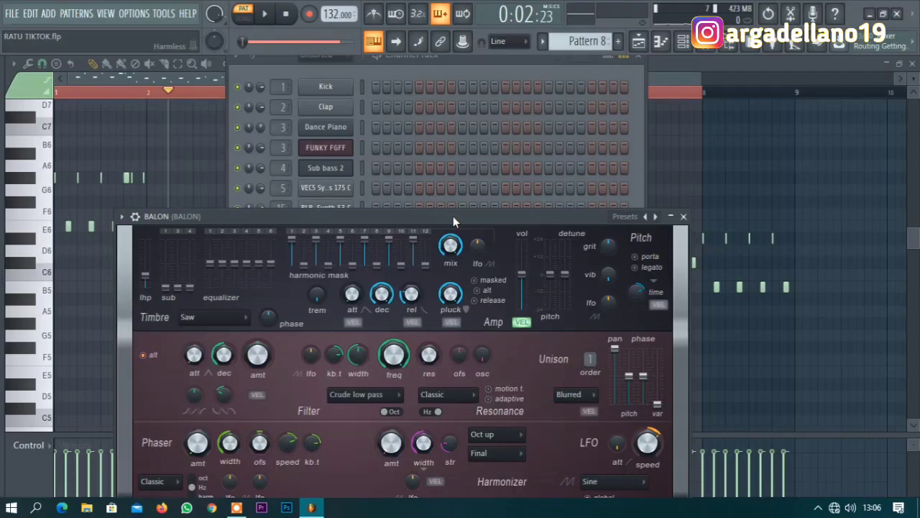
{"action": "key", "text": "z"}
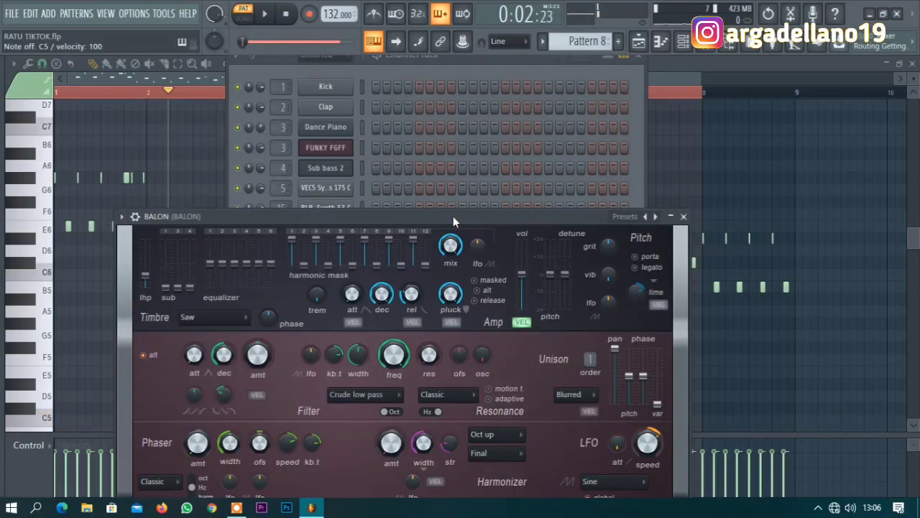
{"action": "key", "text": "c"}
{"action": "key", "text": "v"}
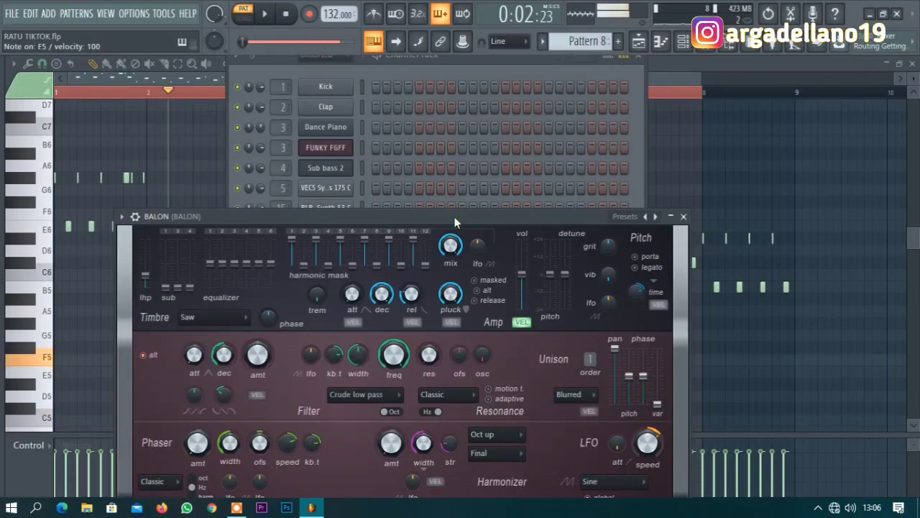
{"action": "key", "text": "c"}
{"action": "key", "text": "x"}
Play Pattern 8 from the start in the BALON piano roll, and stop it.
{"action": "left_click", "coordinate": [695, 82]}
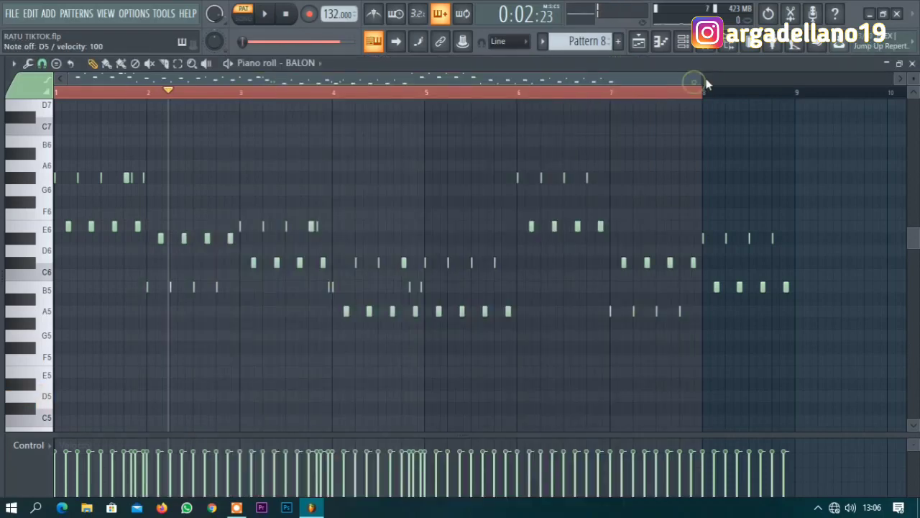
{"action": "left_click_drag", "start_coordinate": [703, 79], "coordinate": [579, 81]}
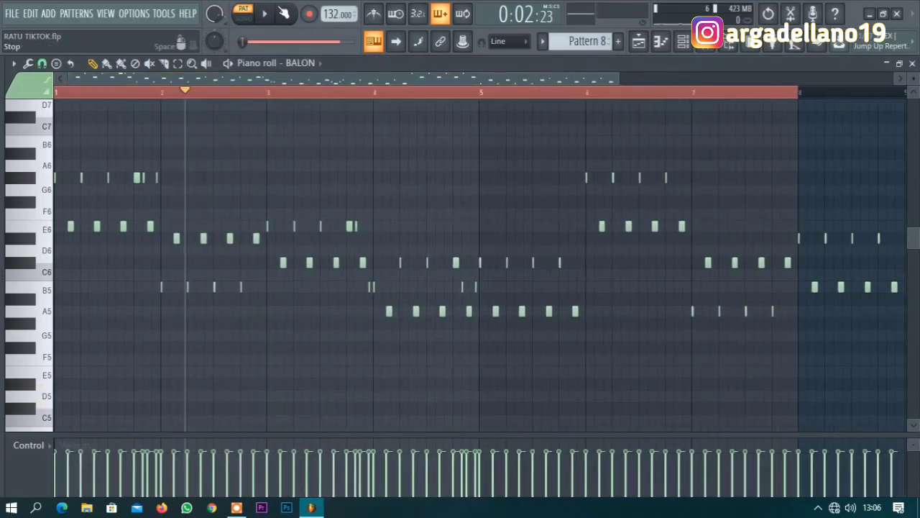
{"action": "left_click", "coordinate": [284, 13]}
{"action": "key", "text": "space"}
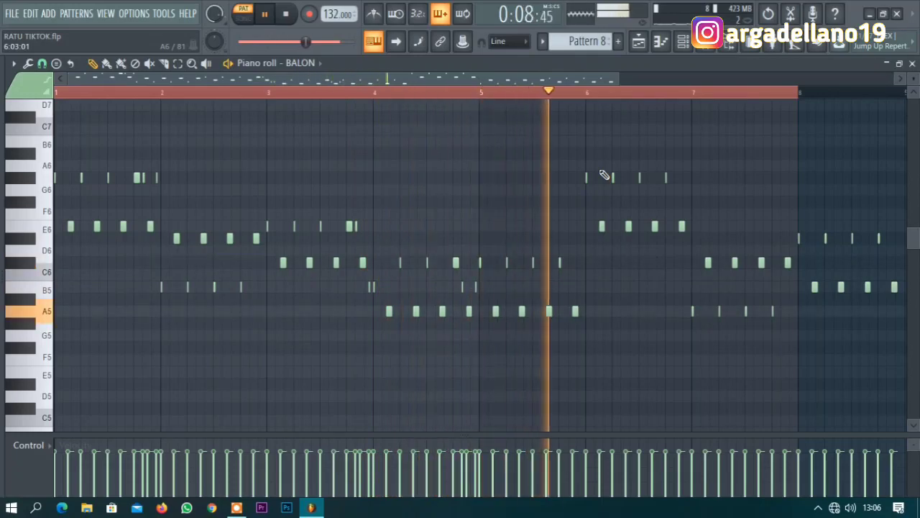
{"action": "key", "text": "space"}
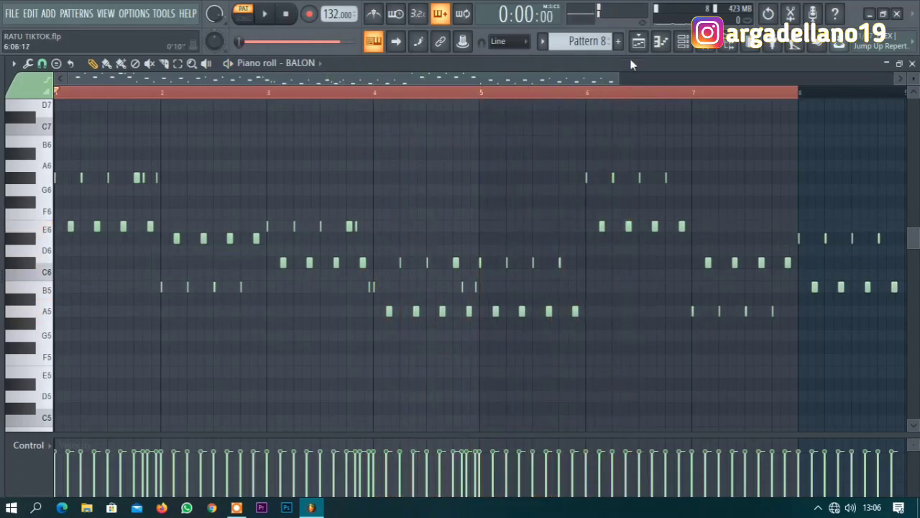
Return to the playlist and unmute Track 5 with the vocal filter cutoff automation.
{"action": "left_click", "coordinate": [638, 42]}
{"action": "scroll", "coordinate": [474, 234], "scroll_direction": "up", "scroll_amount": 6}
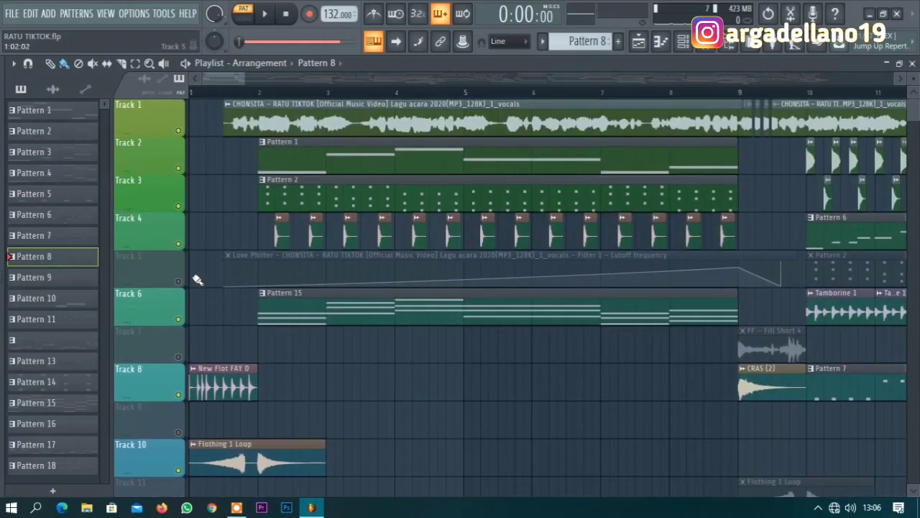
{"action": "left_click", "coordinate": [179, 281]}
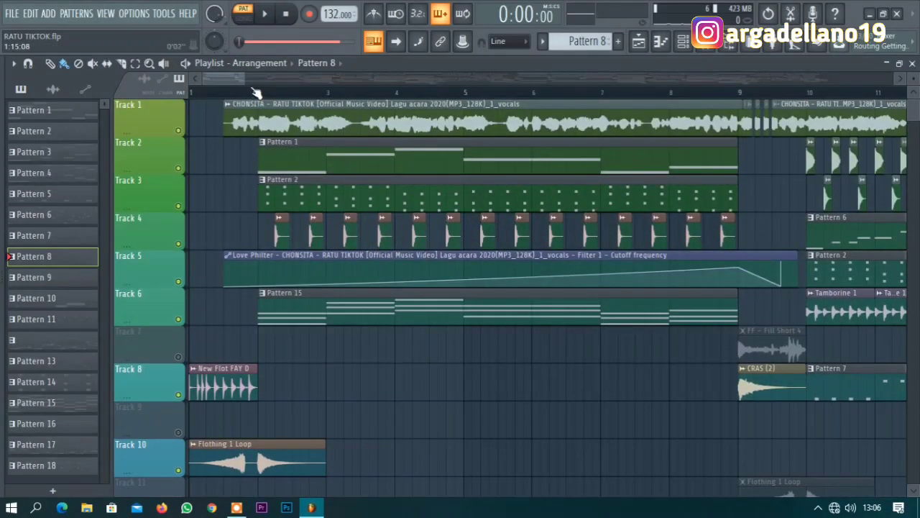
{"action": "left_click_drag", "start_coordinate": [243, 78], "coordinate": [262, 138]}
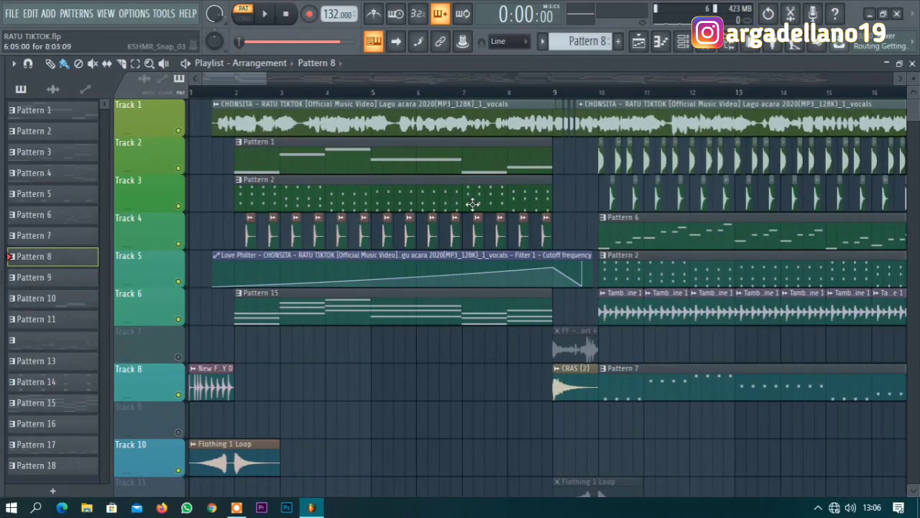
{"action": "left_click_drag", "start_coordinate": [266, 78], "coordinate": [317, 158]}
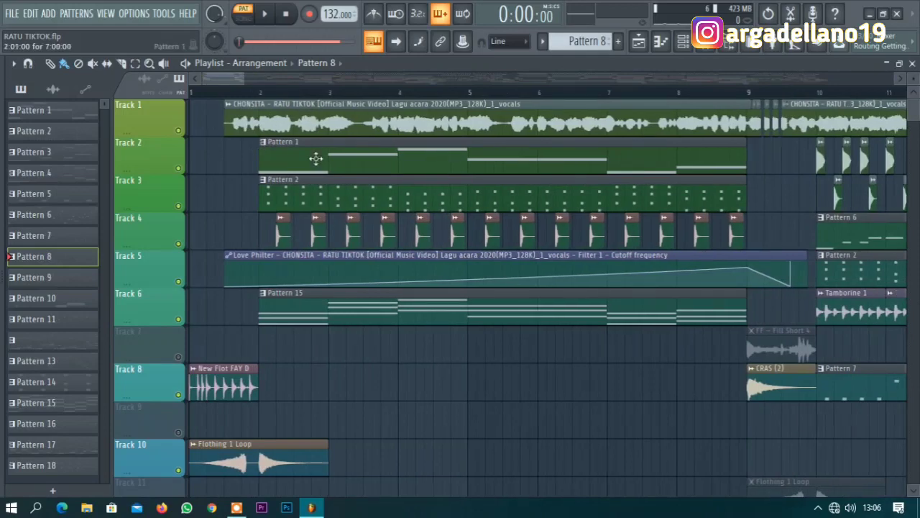
Open the mixer, select the vocal insert 12, and open its Fruity Love Philter effect.
{"action": "key", "text": "F9"}
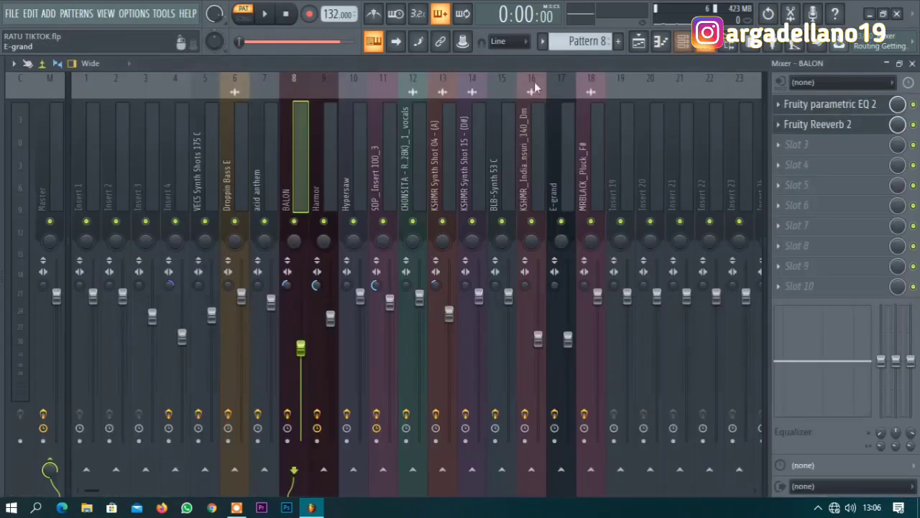
{"action": "left_click", "coordinate": [407, 154]}
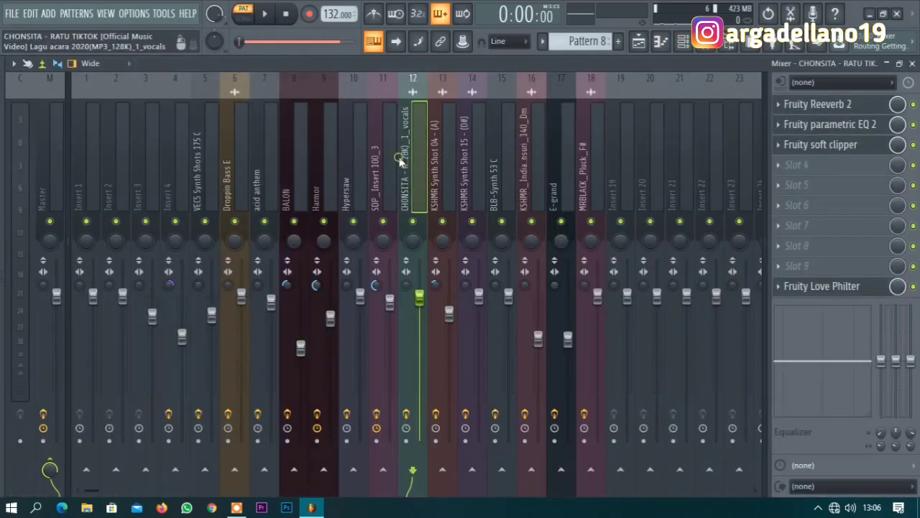
{"action": "left_click", "coordinate": [838, 295]}
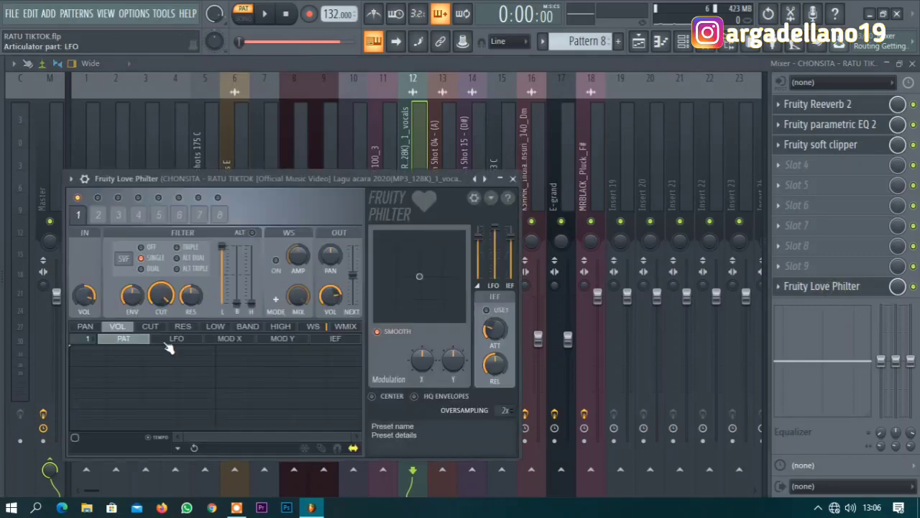
Return to the playlist, leave only Track 1's vocals and Track 5's cutoff automation unmuted, and play them from the vocal's start.
{"action": "left_click", "coordinate": [638, 44]}
{"action": "right_click", "coordinate": [178, 280]}
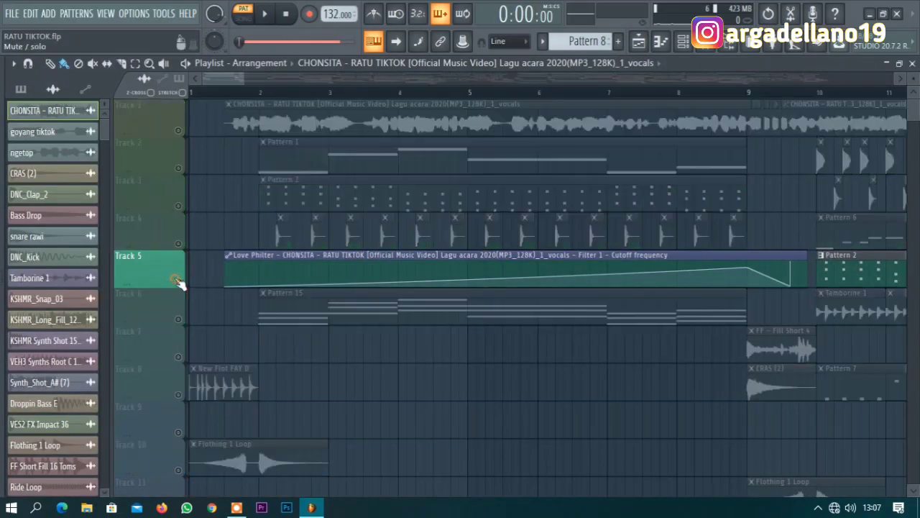
{"action": "left_click", "coordinate": [178, 131]}
{"action": "left_click", "coordinate": [229, 93]}
{"action": "key", "text": "space"}
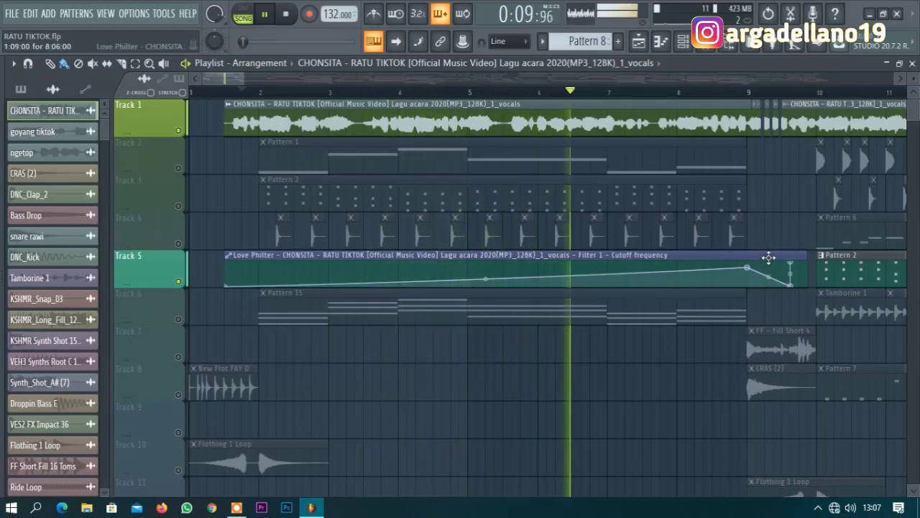
{"action": "key", "text": "space"}
Reopen the vocal insert's Fruity Love Philter effect in the mixer and return to the playlist.
{"action": "key", "text": "F9"}
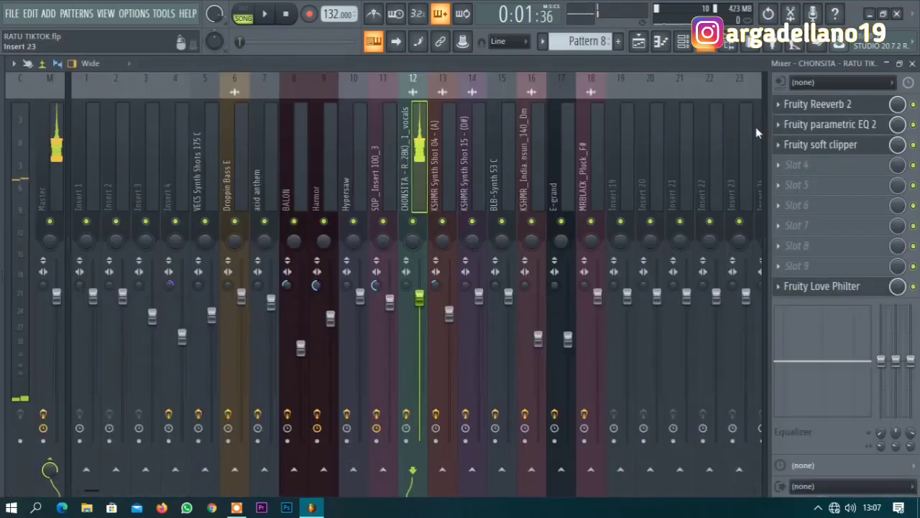
{"action": "left_click", "coordinate": [831, 288]}
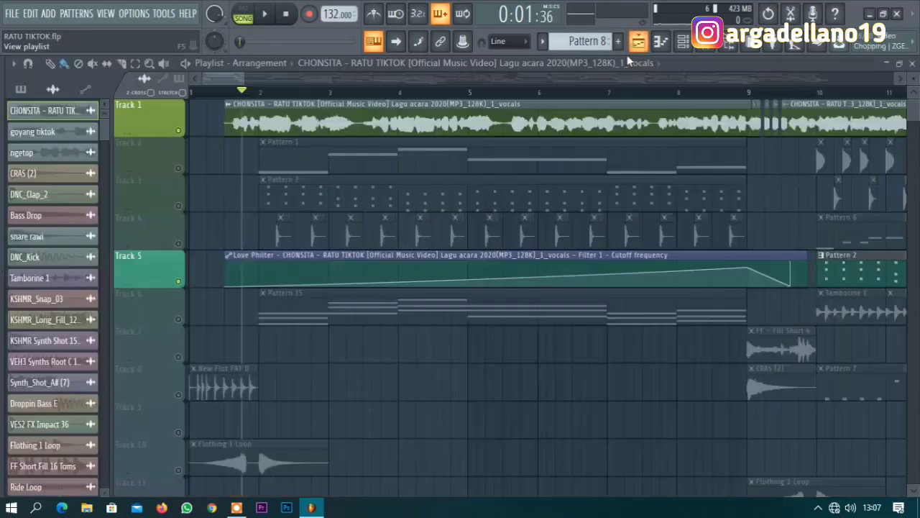
{"action": "left_click", "coordinate": [639, 41]}
Unmute all playlist tracks, play the whole arrangement from the start through the intro, and stop it.
{"action": "right_click", "coordinate": [178, 130]}
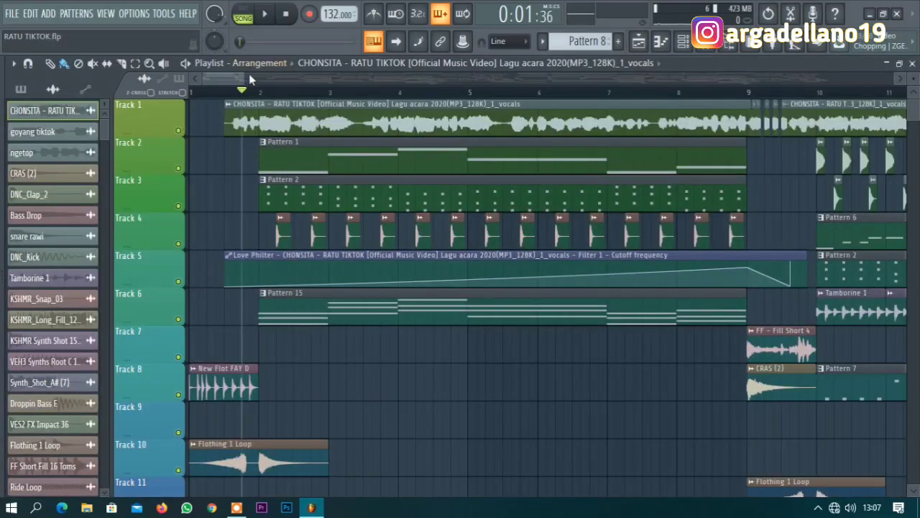
{"action": "left_click_drag", "start_coordinate": [250, 79], "coordinate": [342, 83]}
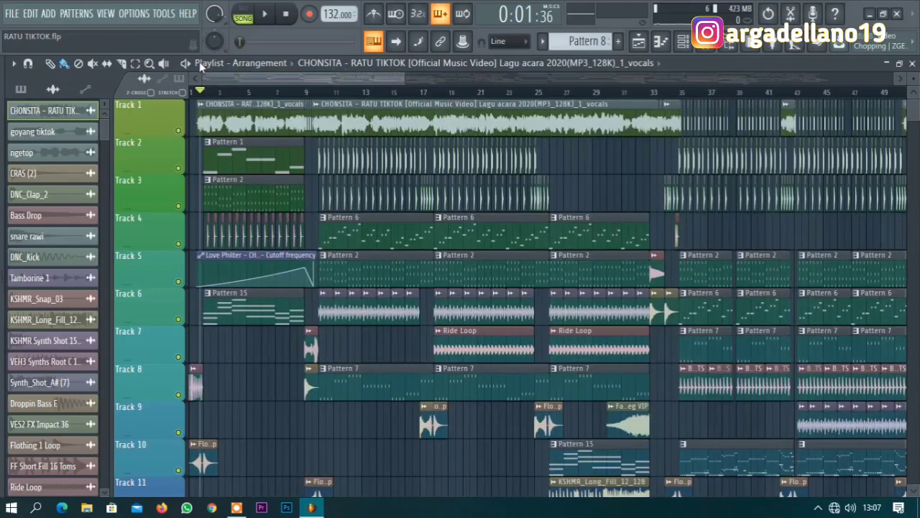
{"action": "left_click", "coordinate": [290, 14]}
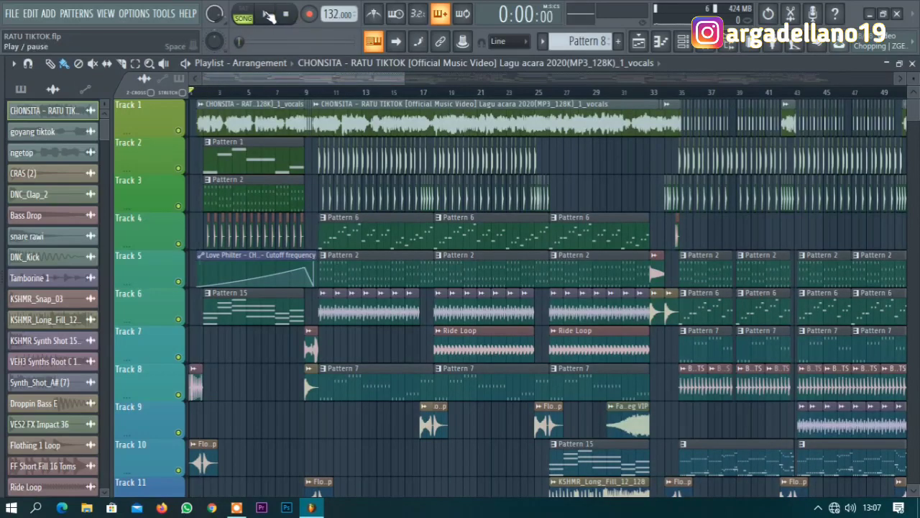
{"action": "left_click", "coordinate": [266, 15]}
{"action": "scroll", "coordinate": [391, 152], "scroll_direction": "down", "scroll_amount": 3}
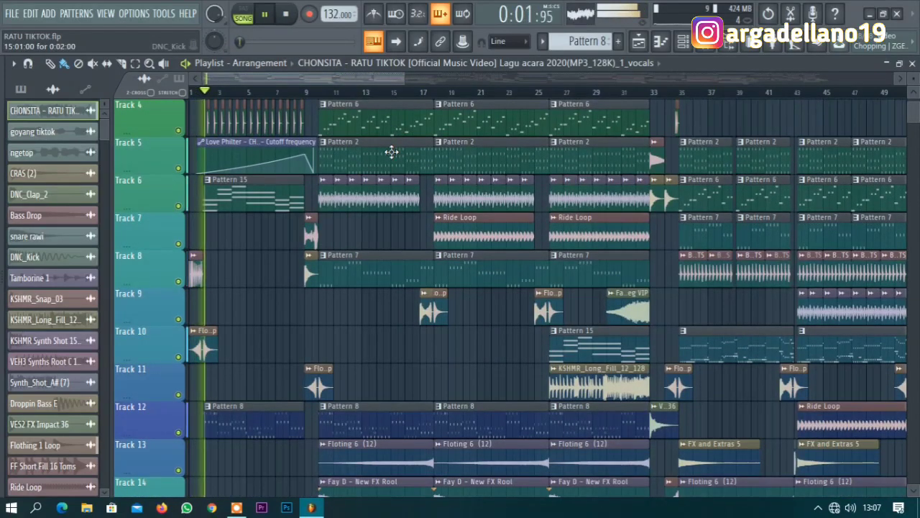
{"action": "scroll", "coordinate": [392, 152], "scroll_direction": "up", "scroll_amount": 1}
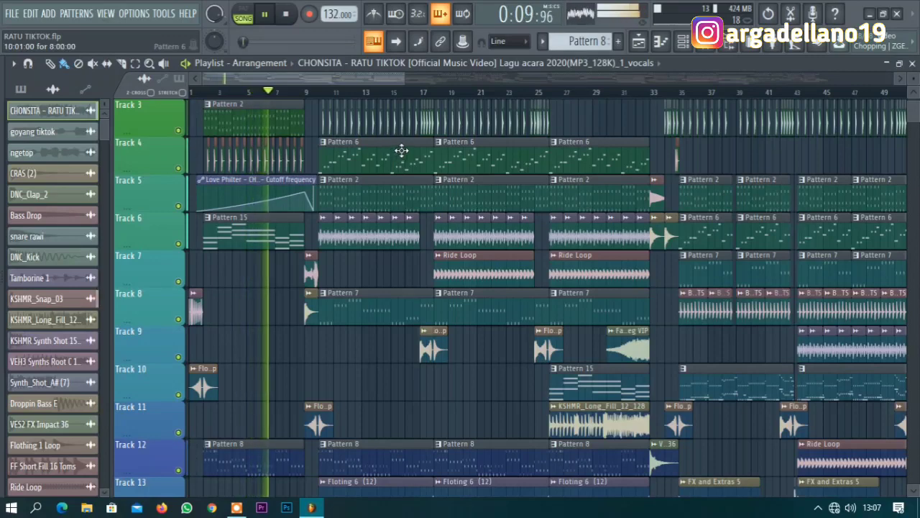
{"action": "scroll", "coordinate": [401, 149], "scroll_direction": "up", "scroll_amount": 2}
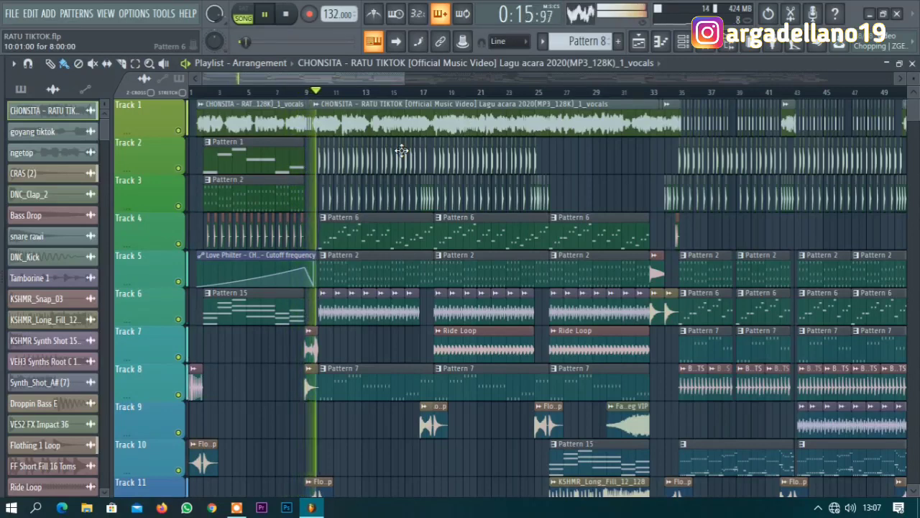
{"action": "key", "text": "space"}
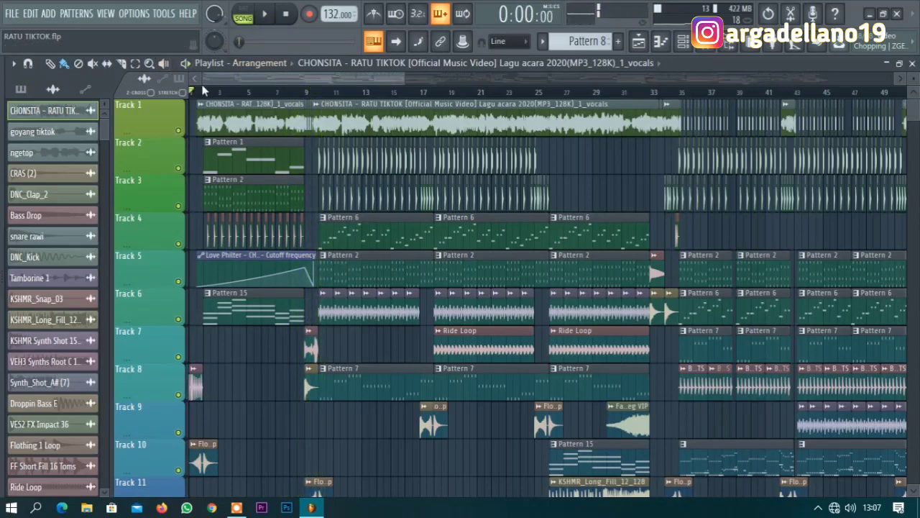
Examine the arrangement's section from bar 10 onward across all of its tracks.
{"action": "left_click_drag", "start_coordinate": [202, 79], "coordinate": [331, 79]}
{"action": "scroll", "coordinate": [295, 78], "scroll_direction": "left", "scroll_amount": 3}
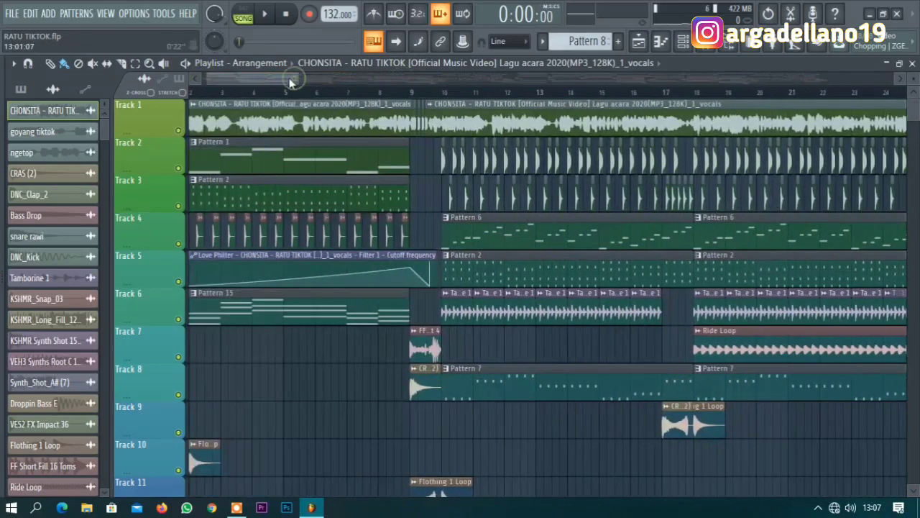
{"action": "left_click_drag", "start_coordinate": [205, 79], "coordinate": [231, 79]}
{"action": "scroll", "coordinate": [276, 130], "scroll_direction": "down", "scroll_amount": 1}
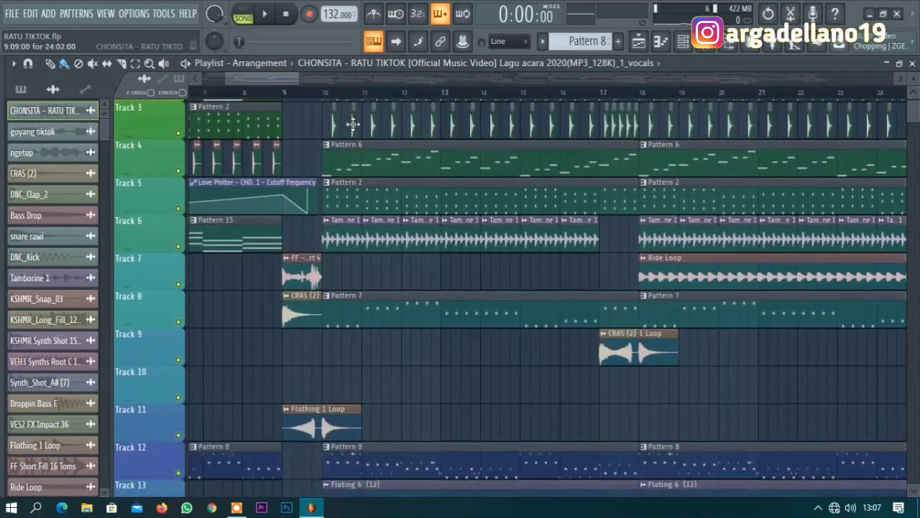
{"action": "scroll", "coordinate": [504, 184], "scroll_direction": "down", "scroll_amount": 6}
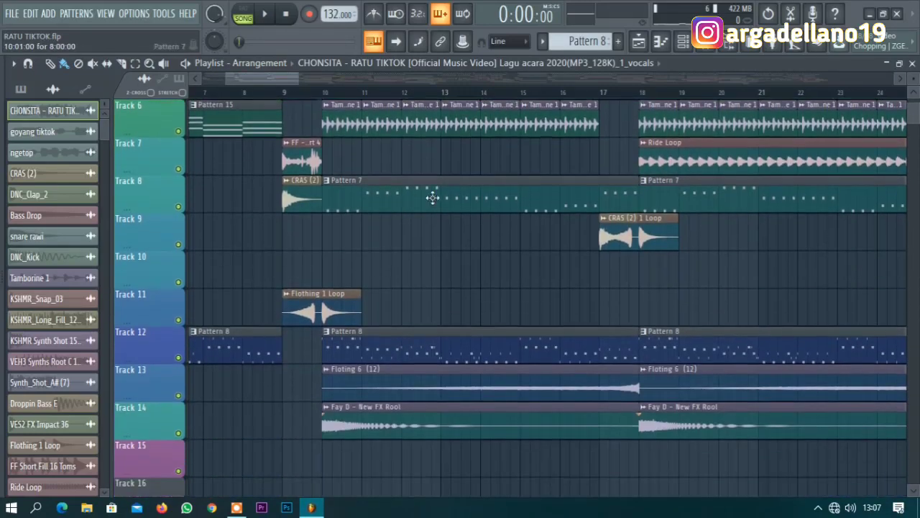
{"action": "scroll", "coordinate": [556, 151], "scroll_direction": "up", "scroll_amount": 7}
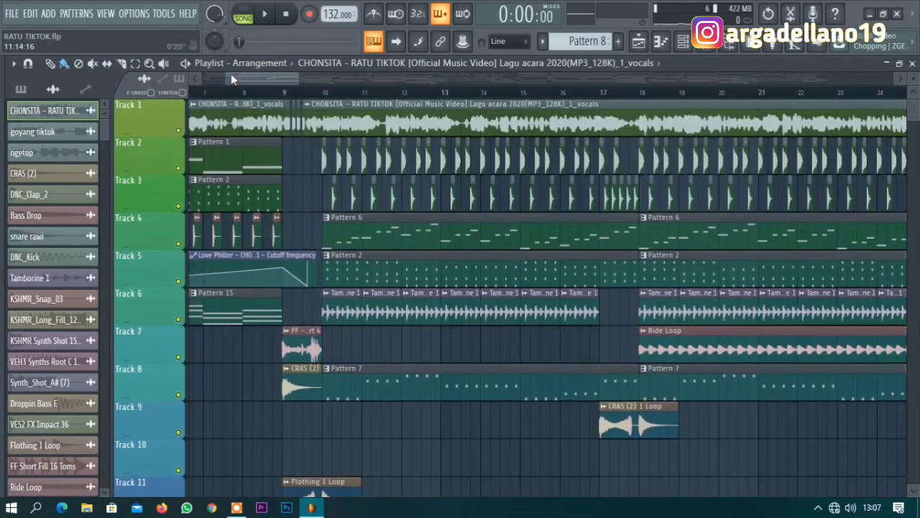
{"action": "left_click_drag", "start_coordinate": [231, 75], "coordinate": [237, 76]}
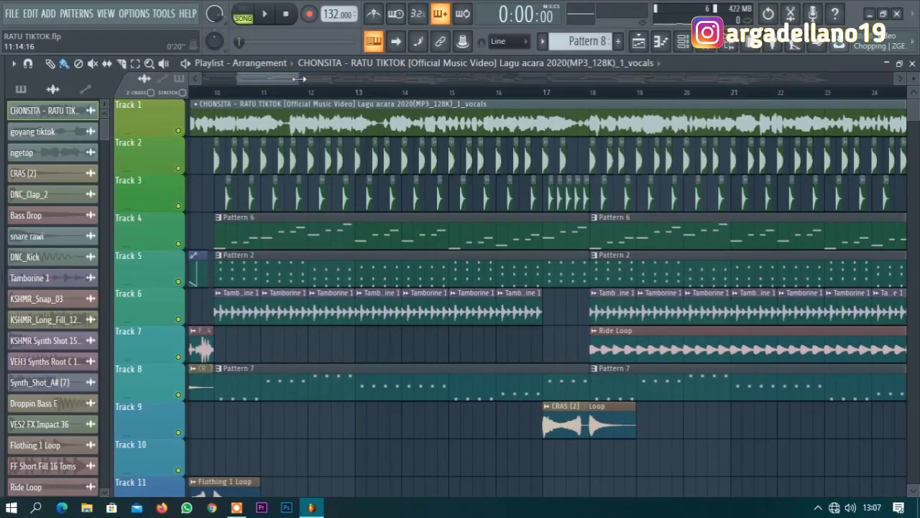
{"action": "left_click_drag", "start_coordinate": [299, 78], "coordinate": [256, 78]}
Open the DNC_Kick sample from Track 2's clip at bar 10, examine its settings and close it.
{"action": "left_click", "coordinate": [284, 159]}
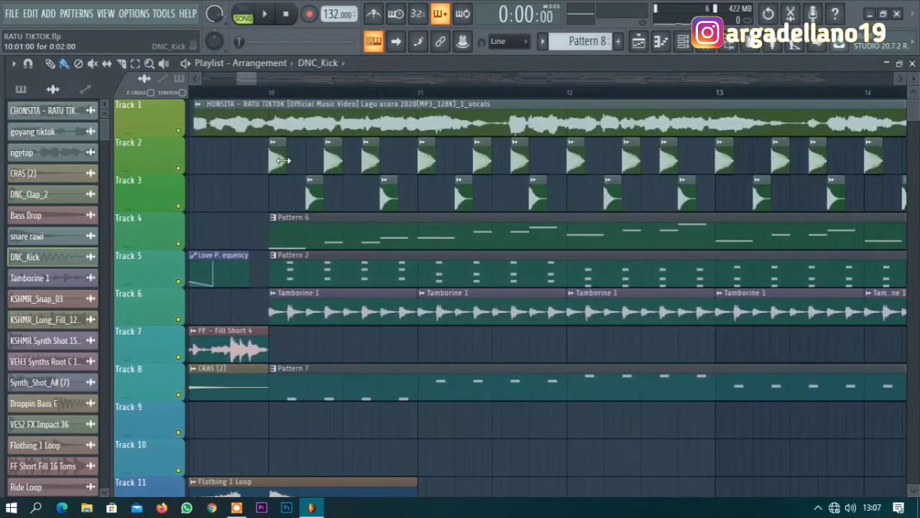
{"action": "double_click", "coordinate": [284, 159]}
{"action": "left_click_drag", "start_coordinate": [287, 213], "coordinate": [640, 126]}
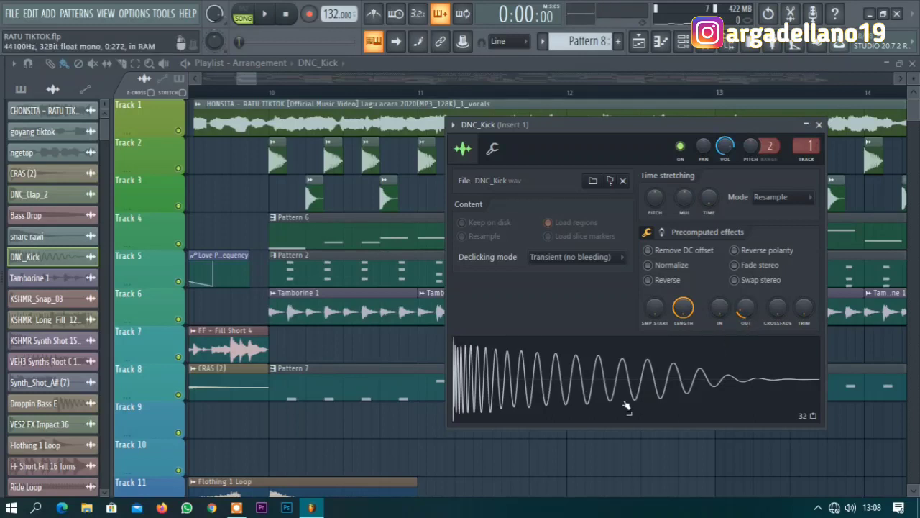
{"action": "left_click", "coordinate": [247, 85]}
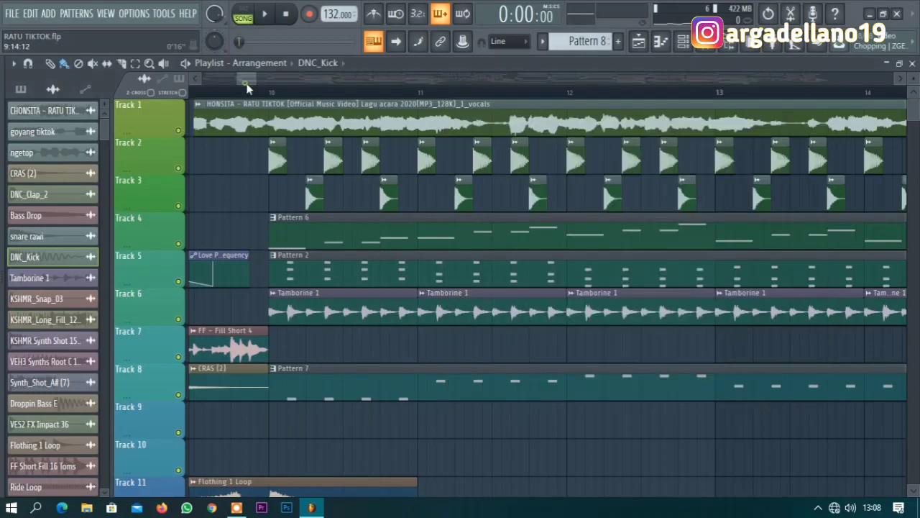
Open the snare rawi sample from Track 3's first clip, audition its waveform, and close it.
{"action": "double_click", "coordinate": [319, 187]}
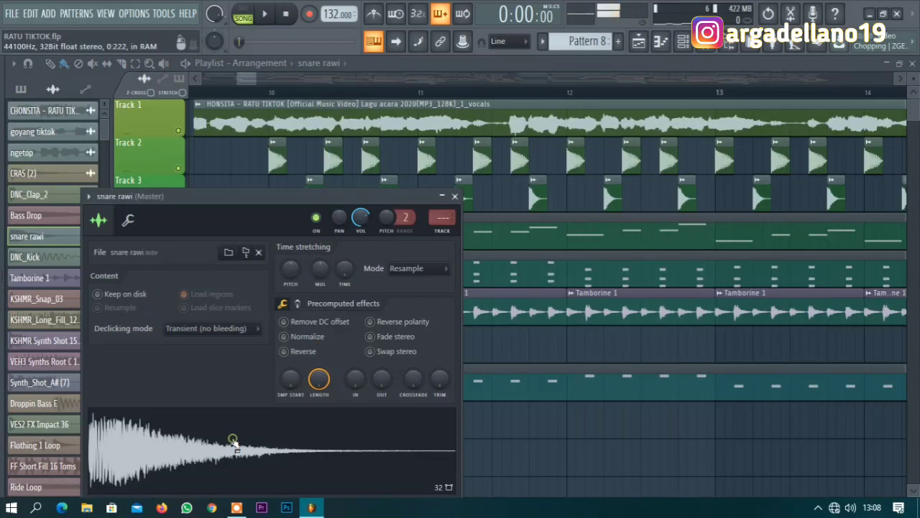
{"action": "left_click", "coordinate": [302, 447]}
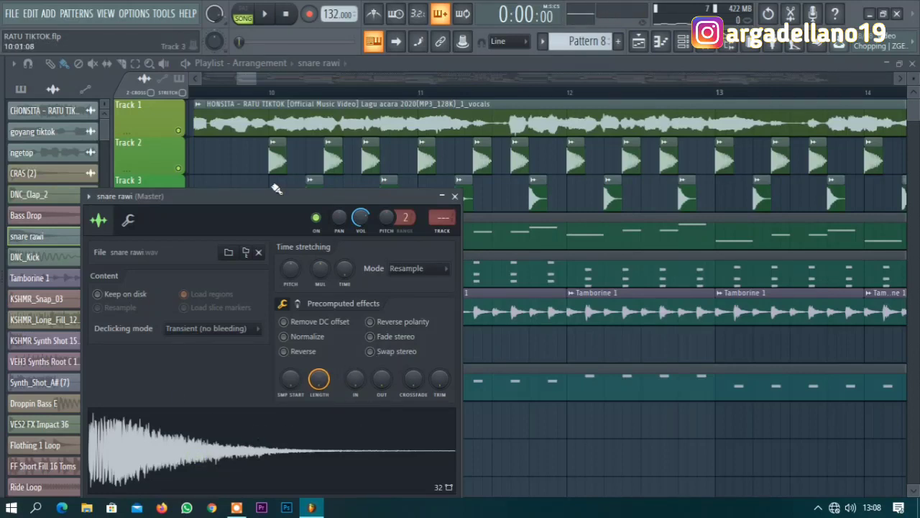
{"action": "left_click_drag", "start_coordinate": [264, 207], "coordinate": [636, 203]}
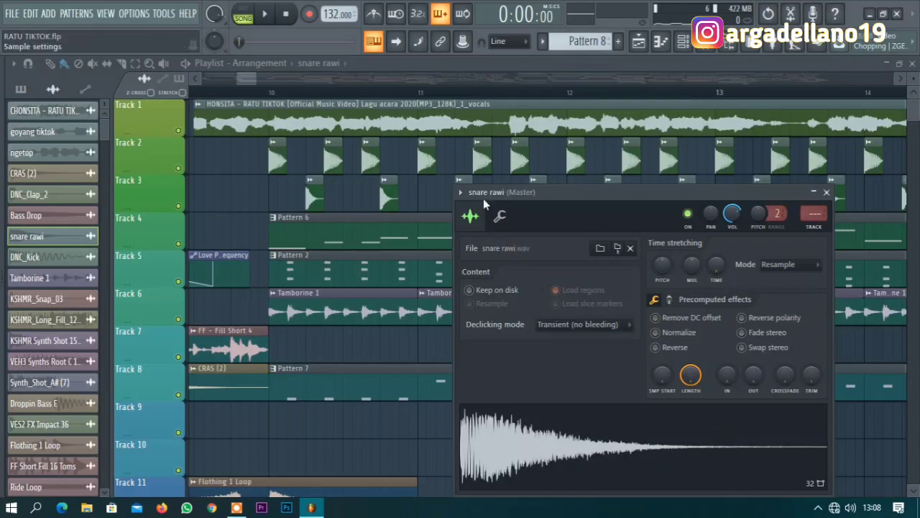
{"action": "left_click", "coordinate": [828, 193]}
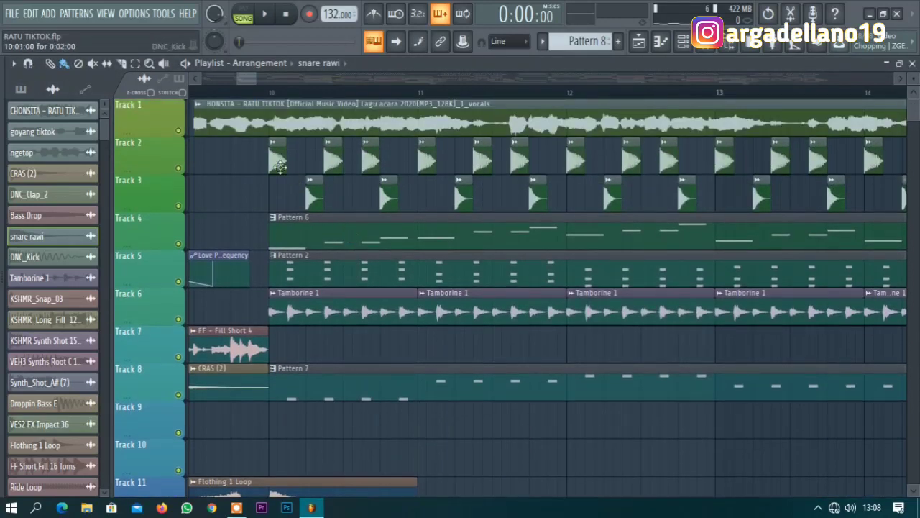
Leave only kick Track 2 and snare Track 3 unmuted, play them from bar 10, and stop playback.
{"action": "right_click", "coordinate": [179, 169]}
{"action": "right_click", "coordinate": [179, 207]}
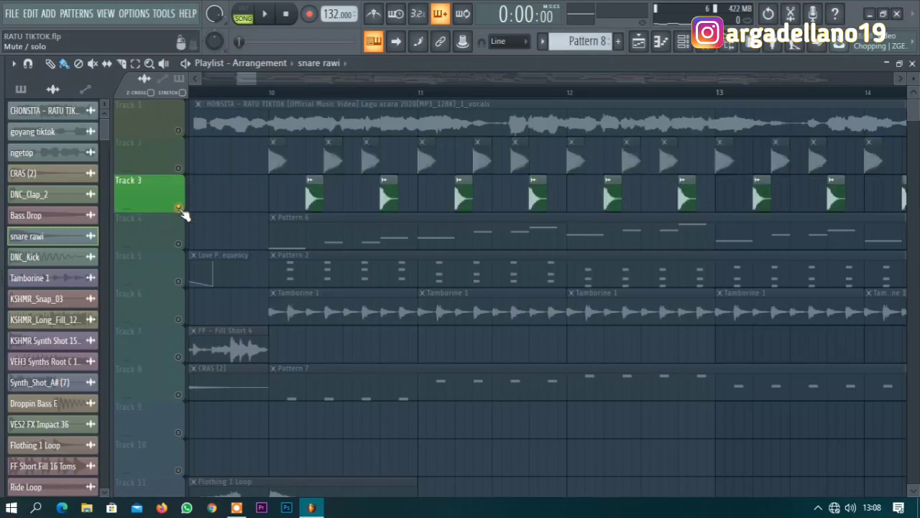
{"action": "left_click", "coordinate": [177, 168]}
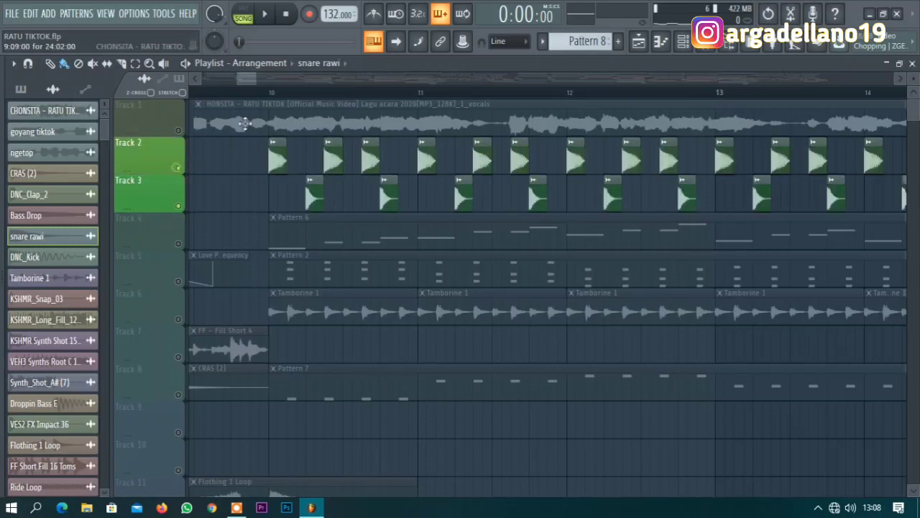
{"action": "left_click", "coordinate": [271, 93]}
{"action": "key", "text": "space"}
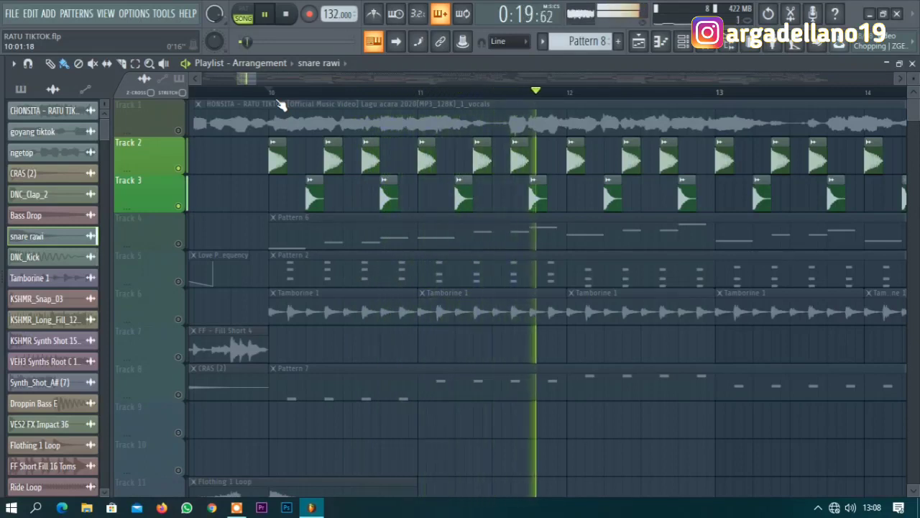
{"action": "key", "text": "space"}
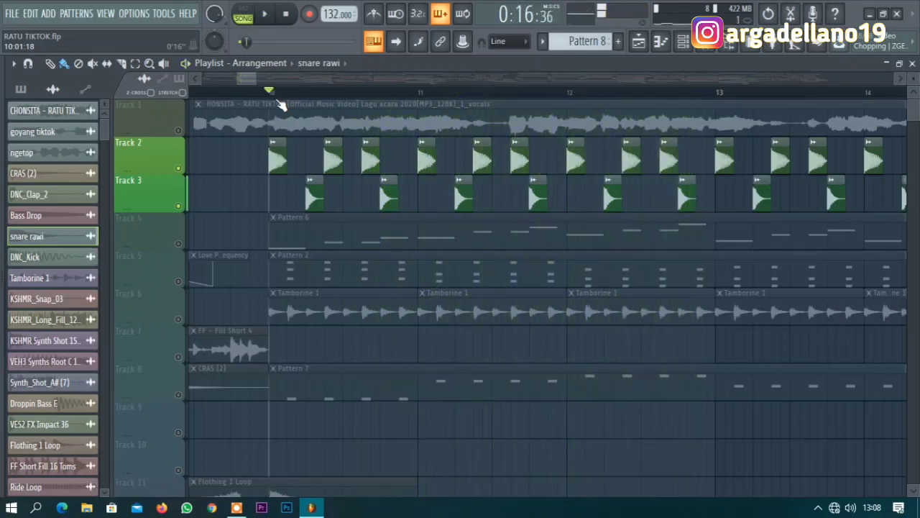
Unmute Track 4 and open Pattern 6's Sub bass 2 instrument and its notes in the piano roll.
{"action": "scroll", "coordinate": [338, 206], "scroll_direction": "down", "scroll_amount": 2}
{"action": "left_click", "coordinate": [180, 166]}
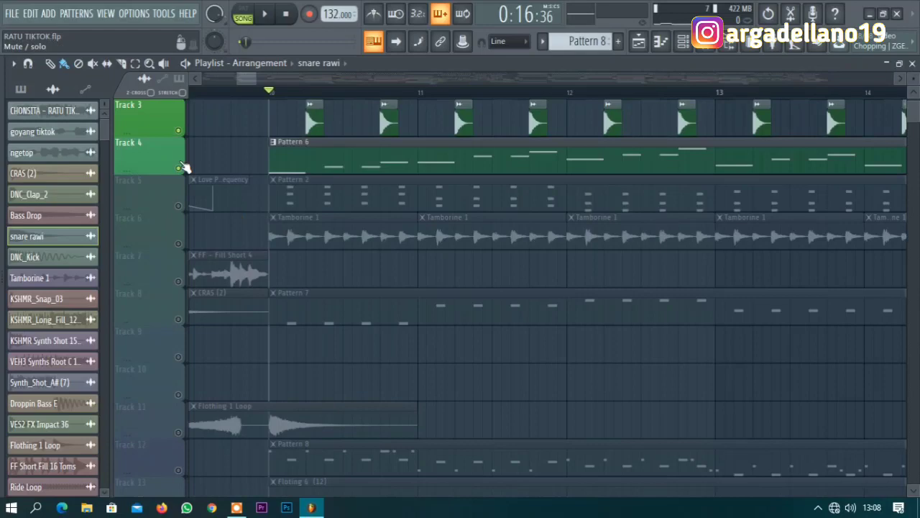
{"action": "double_click", "coordinate": [276, 153]}
{"action": "left_click", "coordinate": [327, 168]}
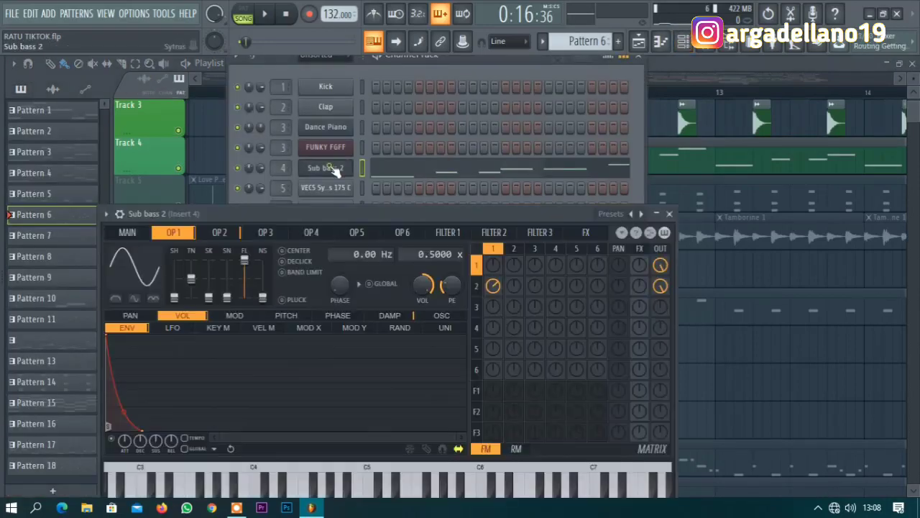
{"action": "left_click", "coordinate": [401, 169]}
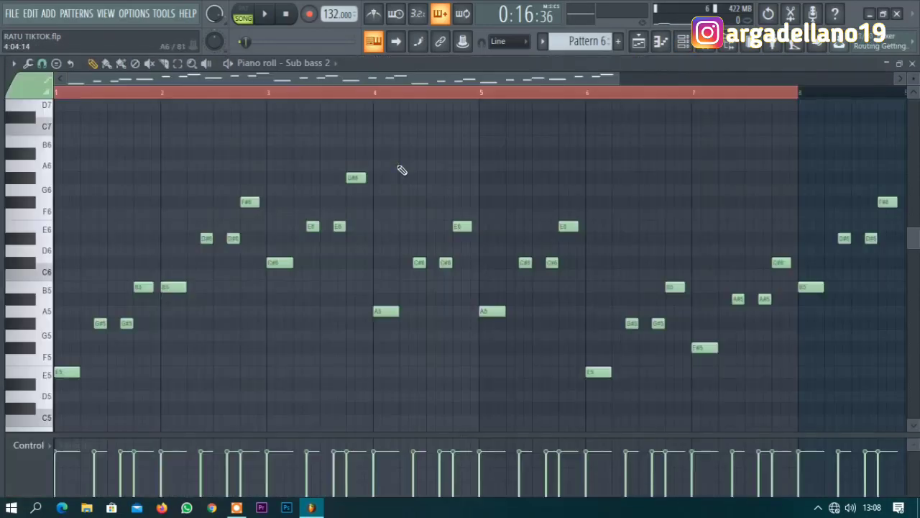
Play Pattern 6 in the Sub bass 2 piano roll through its final bars, and stop it.
{"action": "left_click", "coordinate": [238, 63]}
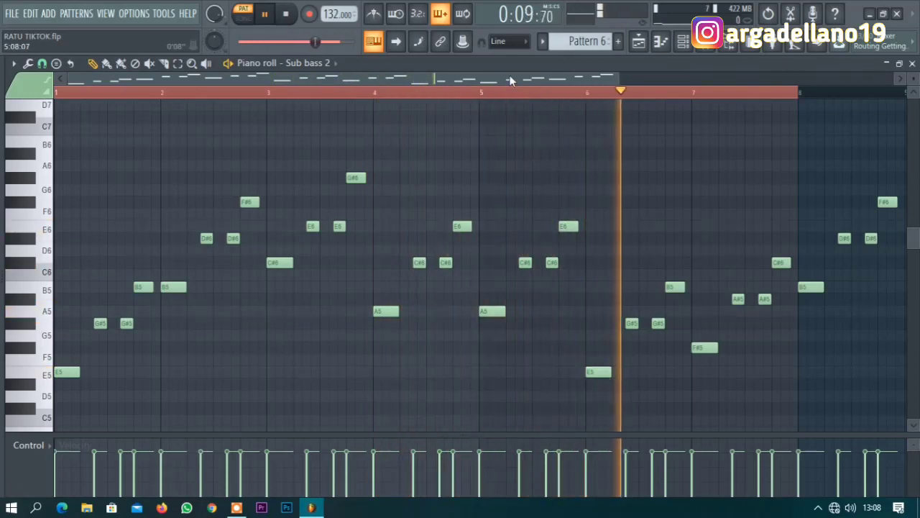
{"action": "left_click_drag", "start_coordinate": [509, 79], "coordinate": [676, 75]}
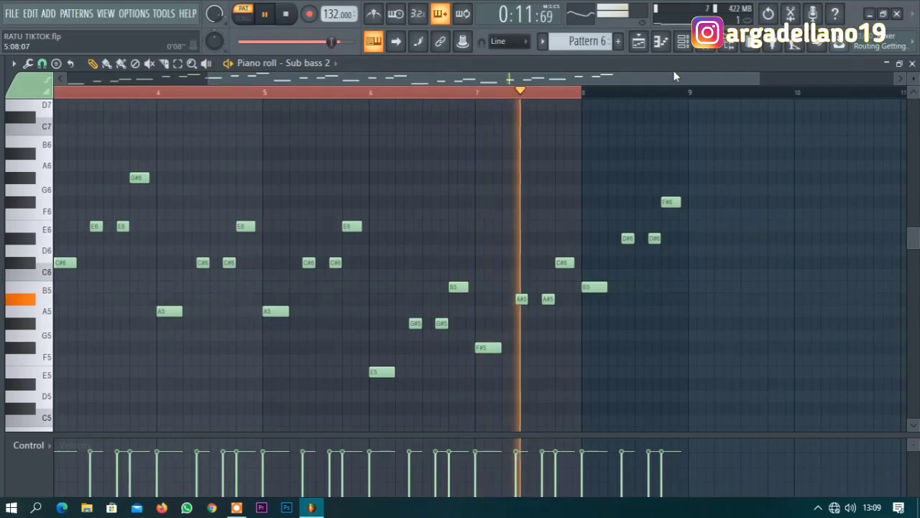
{"action": "key", "text": "space"}
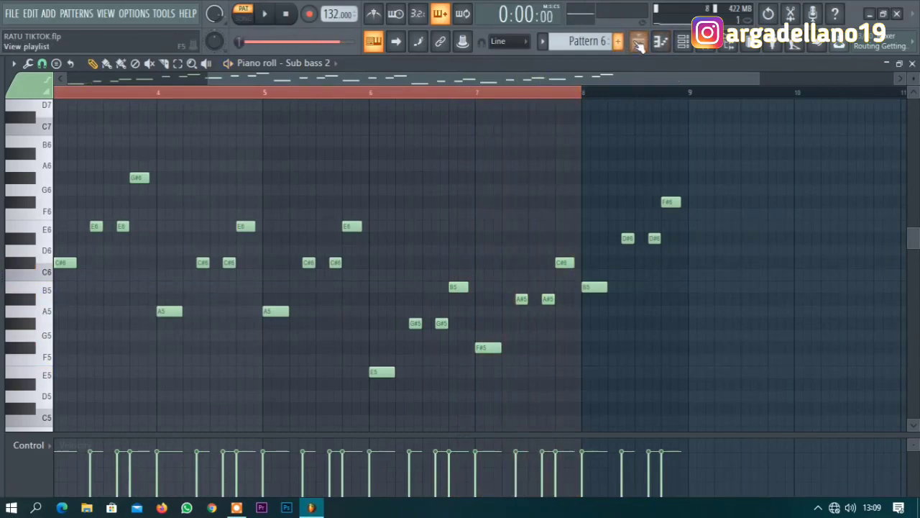
Return to the playlist and unmute Track 5 with the Pattern 2 clips.
{"action": "left_click", "coordinate": [638, 44]}
{"action": "scroll", "coordinate": [436, 220], "scroll_direction": "down", "scroll_amount": 1}
{"action": "scroll", "coordinate": [184, 205], "scroll_direction": "up", "scroll_amount": 1}
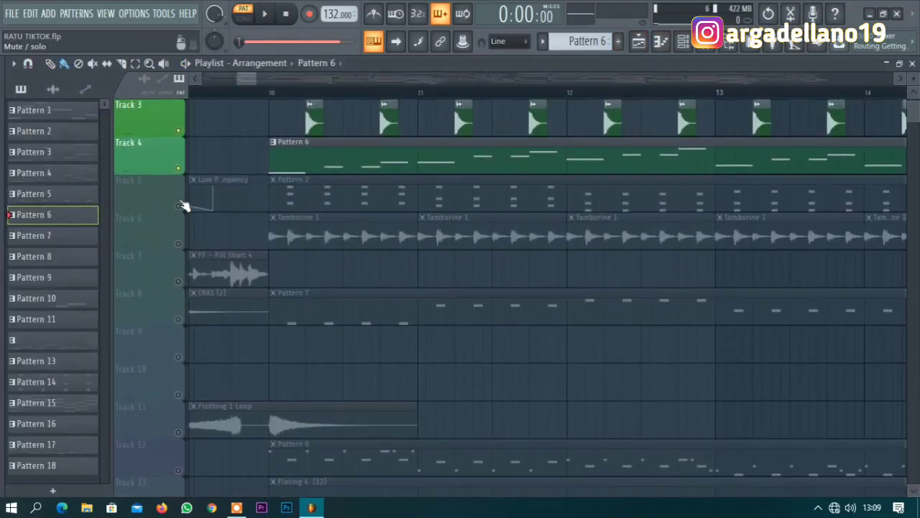
{"action": "left_click", "coordinate": [179, 205]}
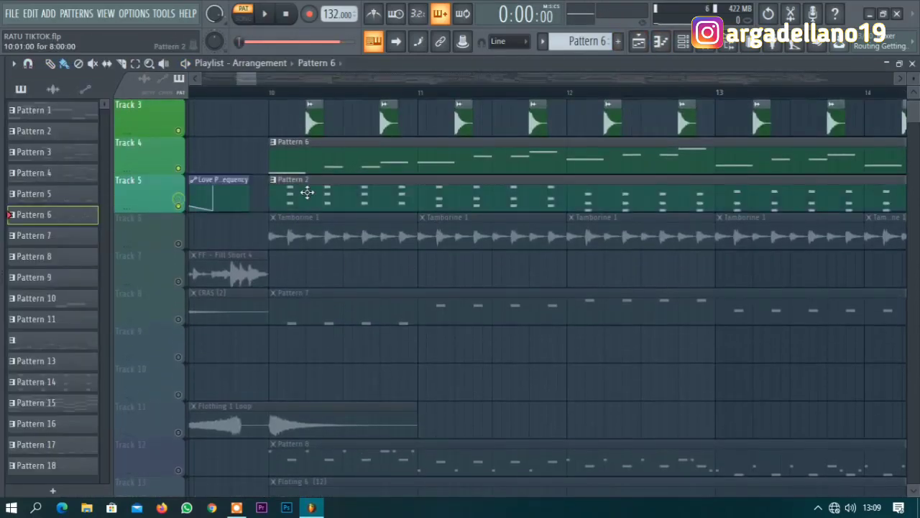
Open Pattern 2's notes in the piano roll, view its channels in the channel rack, and return to the playlist.
{"action": "double_click", "coordinate": [414, 190]}
{"action": "left_click", "coordinate": [683, 43]}
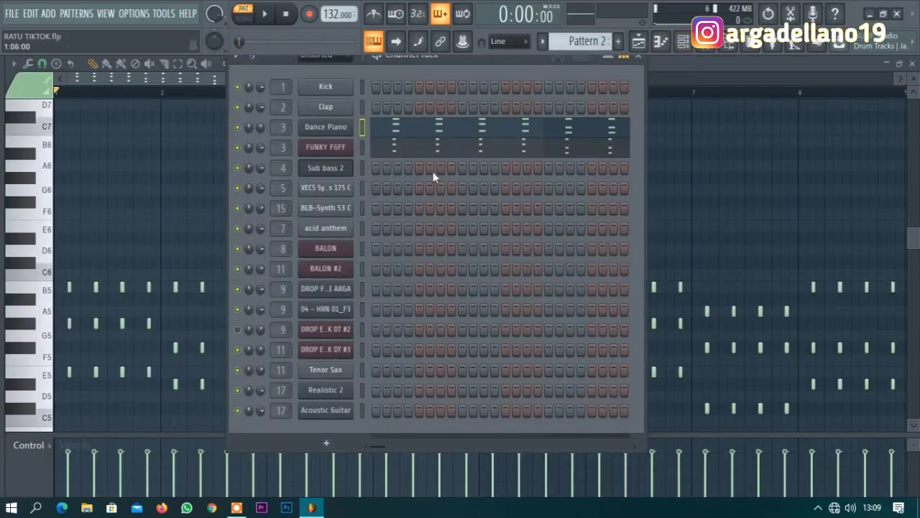
{"action": "left_click", "coordinate": [639, 43]}
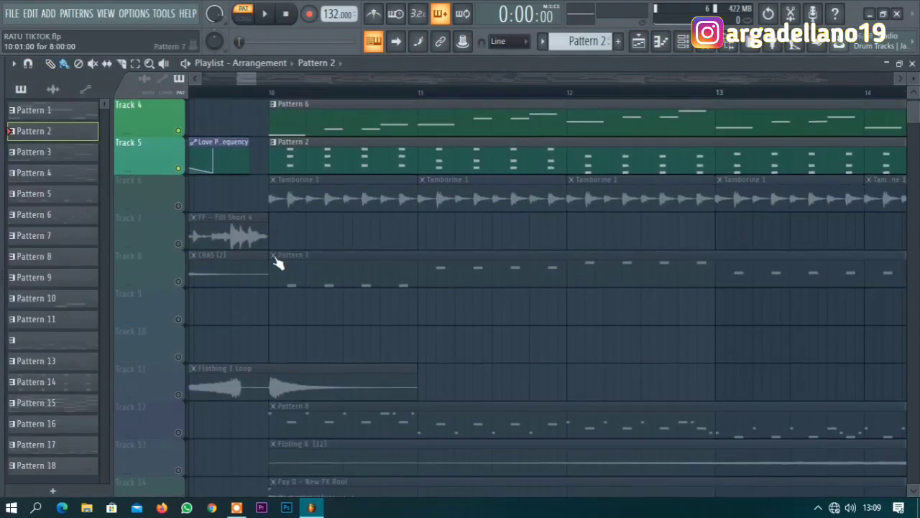
Solo Track 6 with the Tamborine 1 clips, play it from bar 10, and stop playback.
{"action": "left_click", "coordinate": [179, 205]}
{"action": "right_click", "coordinate": [179, 205]}
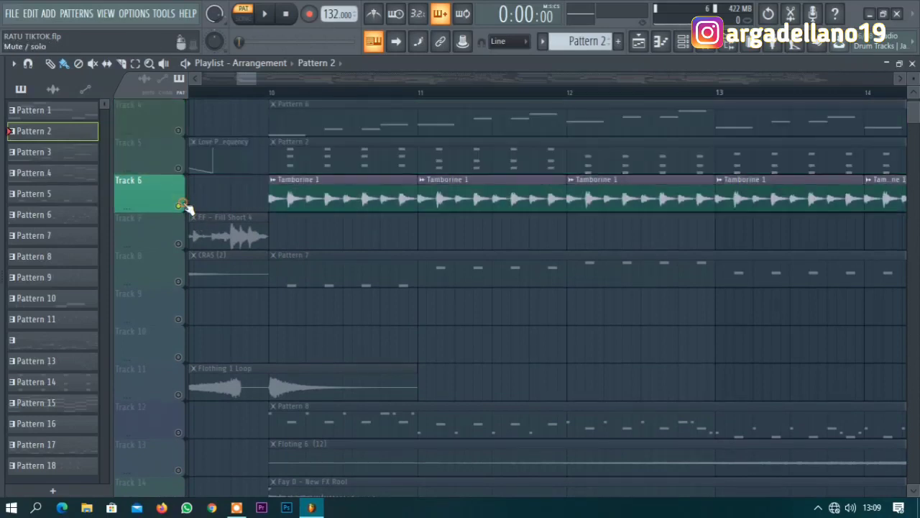
{"action": "left_click", "coordinate": [277, 94]}
{"action": "key", "text": "space"}
{"action": "scroll", "coordinate": [307, 156], "scroll_direction": "up", "scroll_amount": 3}
{"action": "key", "text": "space"}
Unmute Track 2 and Track 3, play them together with the Tamborine 1 clips, and stop playback.
{"action": "left_click", "coordinate": [181, 169]}
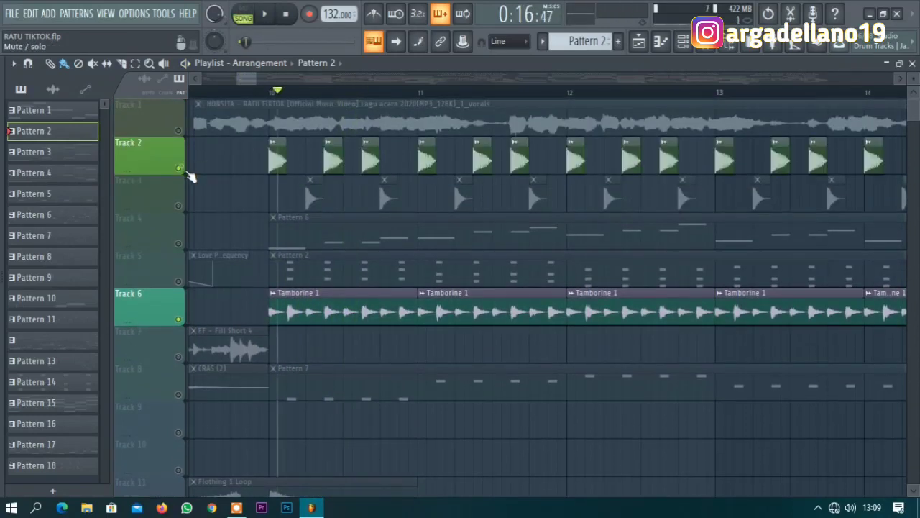
{"action": "left_click", "coordinate": [179, 206]}
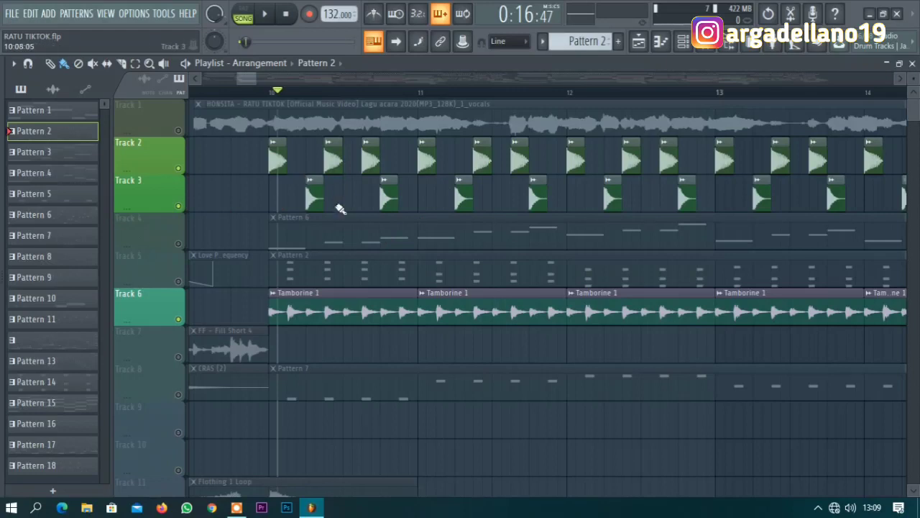
{"action": "scroll", "coordinate": [298, 240], "scroll_direction": "down", "scroll_amount": 1}
{"action": "key", "text": "space"}
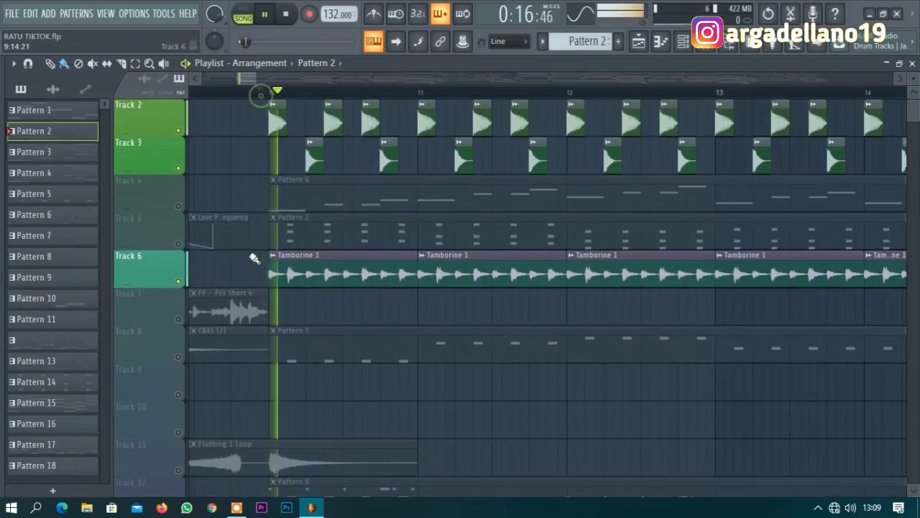
{"action": "scroll", "coordinate": [276, 248], "scroll_direction": "down", "scroll_amount": 2}
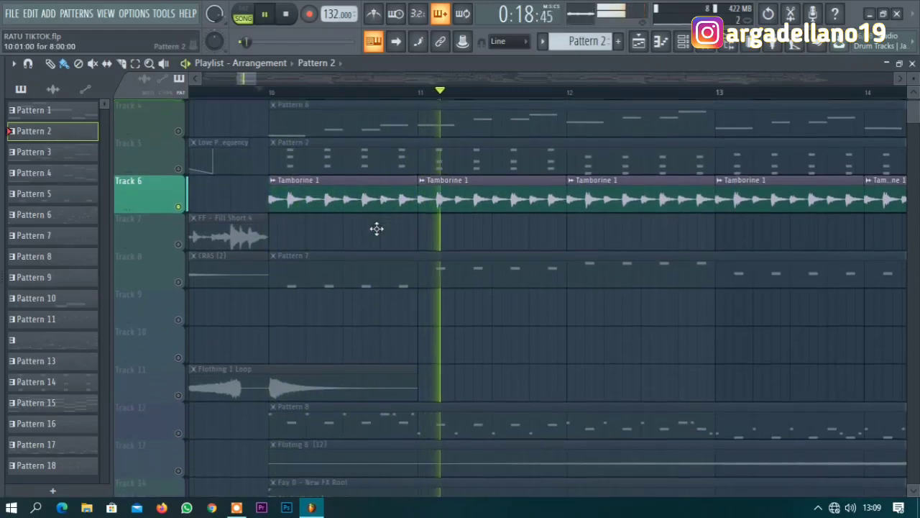
{"action": "key", "text": "space"}
Open Pattern 7's notes in the piano roll and its acid anthem channel's sample settings.
{"action": "double_click", "coordinate": [296, 275]}
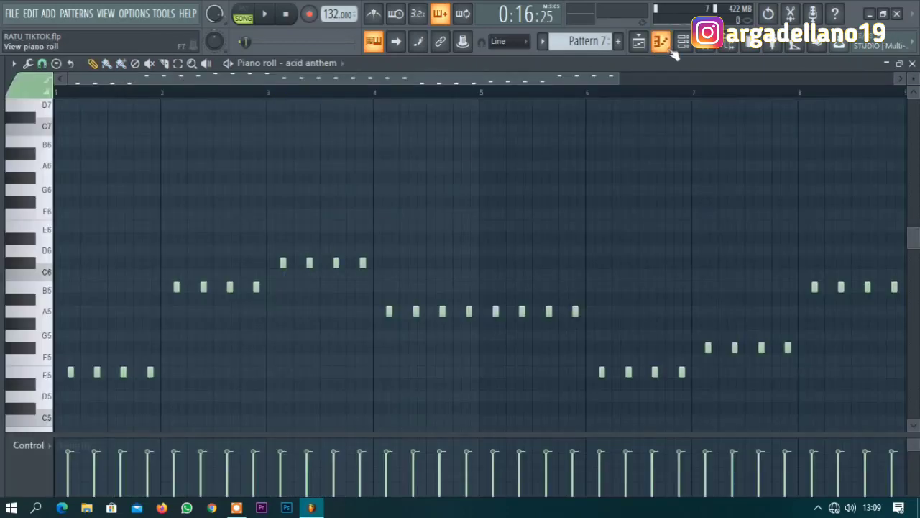
{"action": "left_click", "coordinate": [686, 49]}
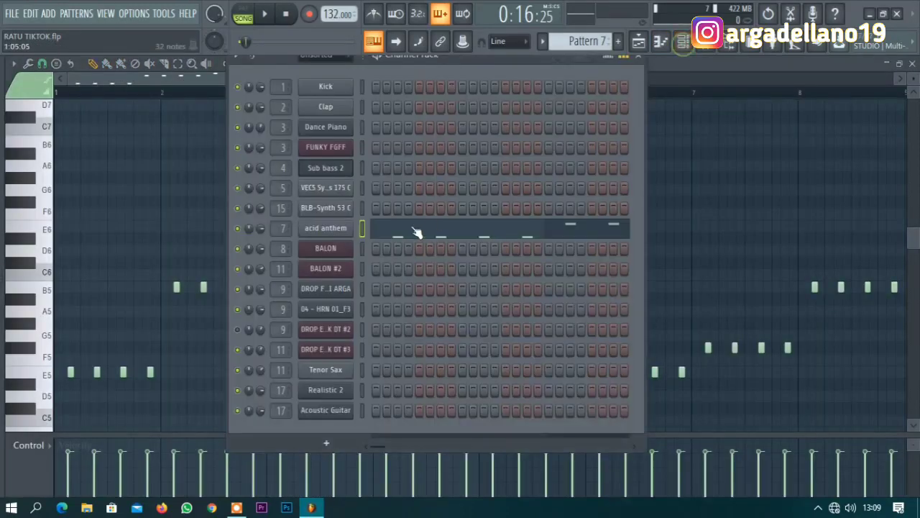
{"action": "left_click", "coordinate": [344, 237]}
{"action": "left_click", "coordinate": [83, 203]}
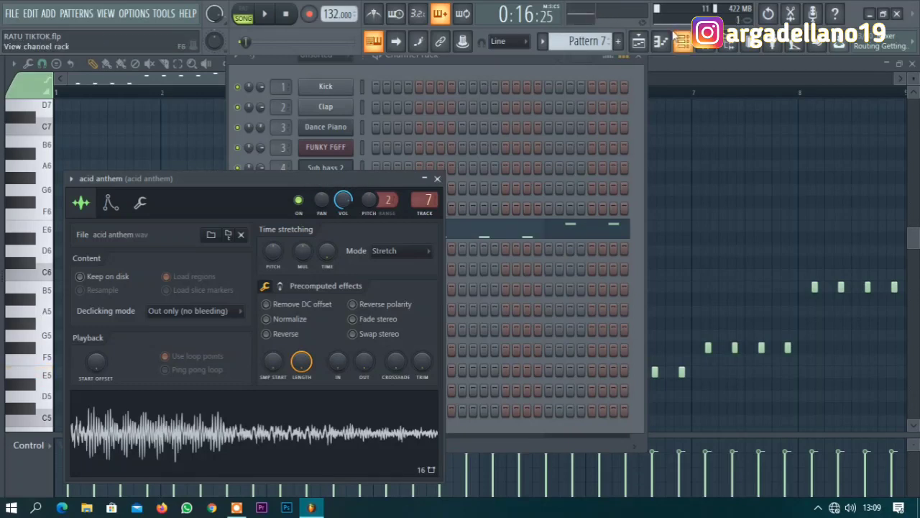
Return to the playlist, unmute Track 8 with Pattern 7, play it with the drums and tamborine, and stop.
{"action": "left_click", "coordinate": [638, 41]}
{"action": "scroll", "coordinate": [307, 209], "scroll_direction": "down", "scroll_amount": 1}
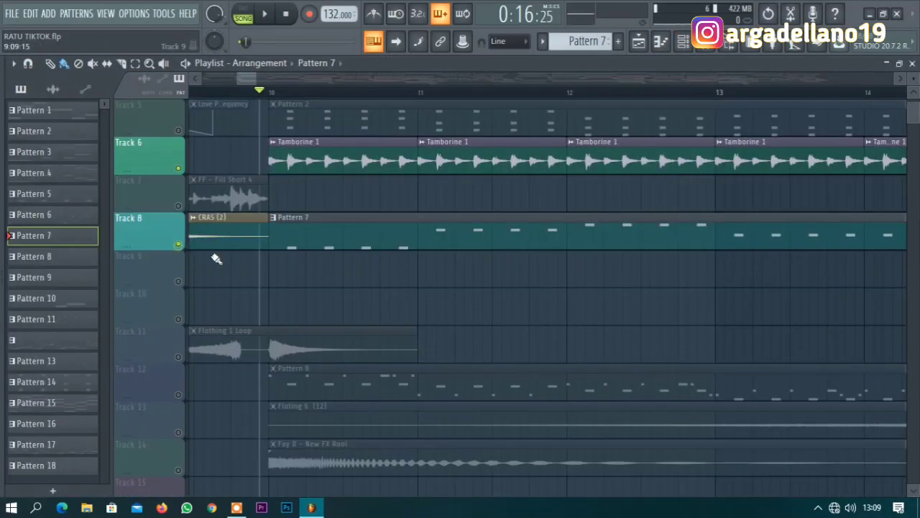
{"action": "scroll", "coordinate": [570, 257], "scroll_direction": "up", "scroll_amount": 2}
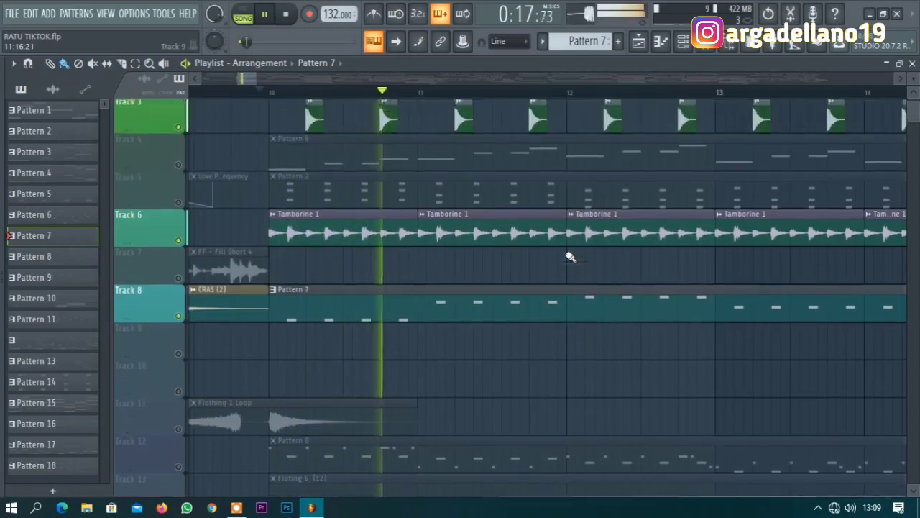
{"action": "left_click_drag", "start_coordinate": [260, 76], "coordinate": [313, 78]}
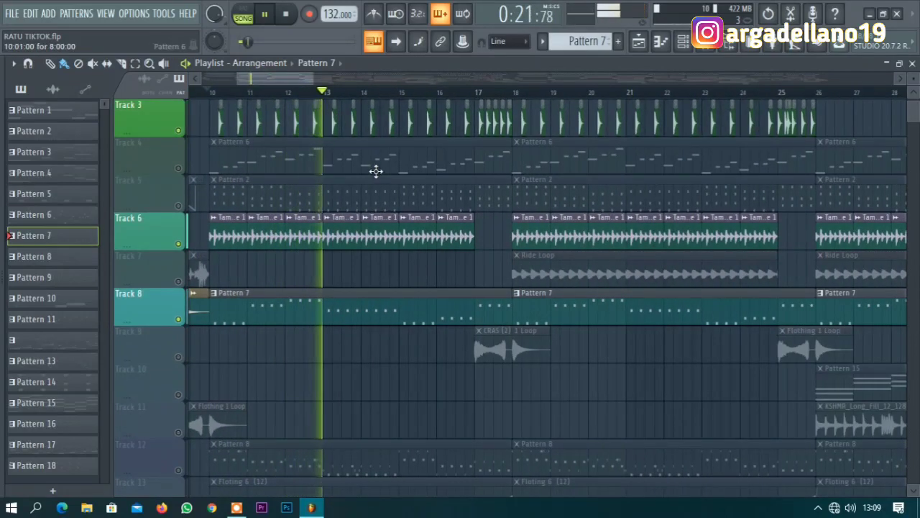
{"action": "key", "text": "space"}
Open Pattern 8's BALON notes in the piano roll and play the pattern.
{"action": "scroll", "coordinate": [371, 183], "scroll_direction": "down", "scroll_amount": 3}
{"action": "scroll", "coordinate": [371, 182], "scroll_direction": "down", "scroll_amount": 2}
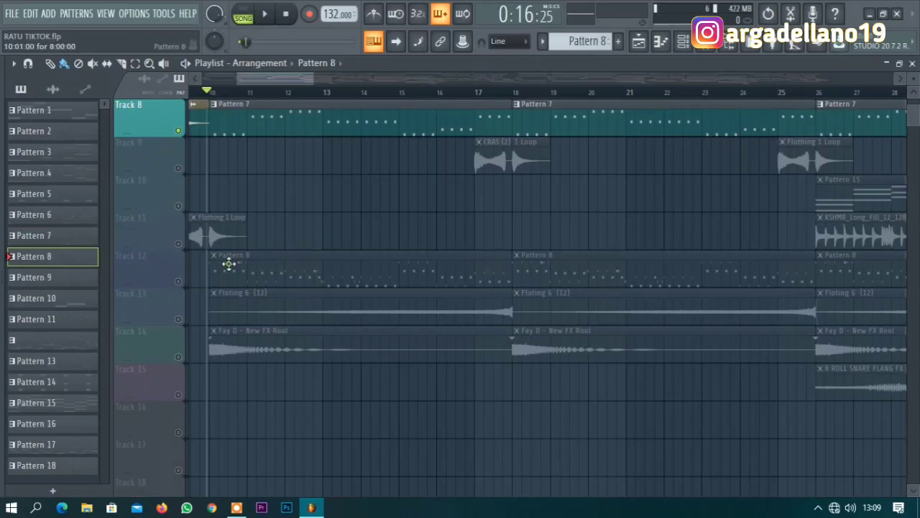
{"action": "double_click", "coordinate": [228, 264]}
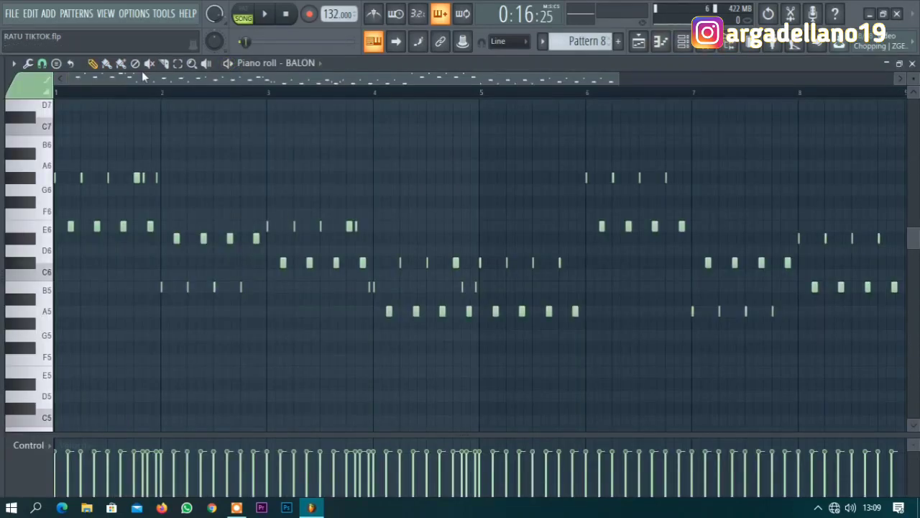
{"action": "left_click", "coordinate": [232, 63]}
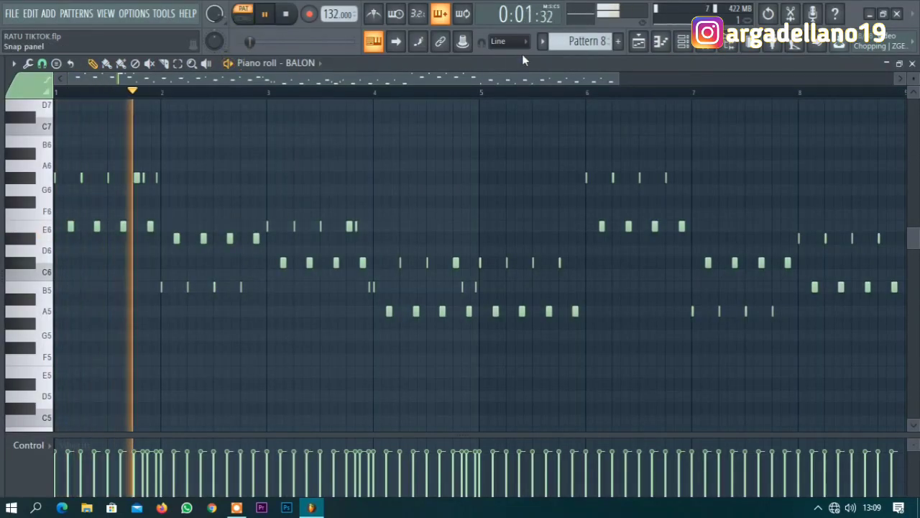
Return to the playlist, unmute Track 12 with Pattern 8, and play the song from just before bar 10.
{"action": "left_click", "coordinate": [638, 41]}
{"action": "left_click", "coordinate": [178, 281]}
{"action": "scroll", "coordinate": [252, 230], "scroll_direction": "up", "scroll_amount": 5}
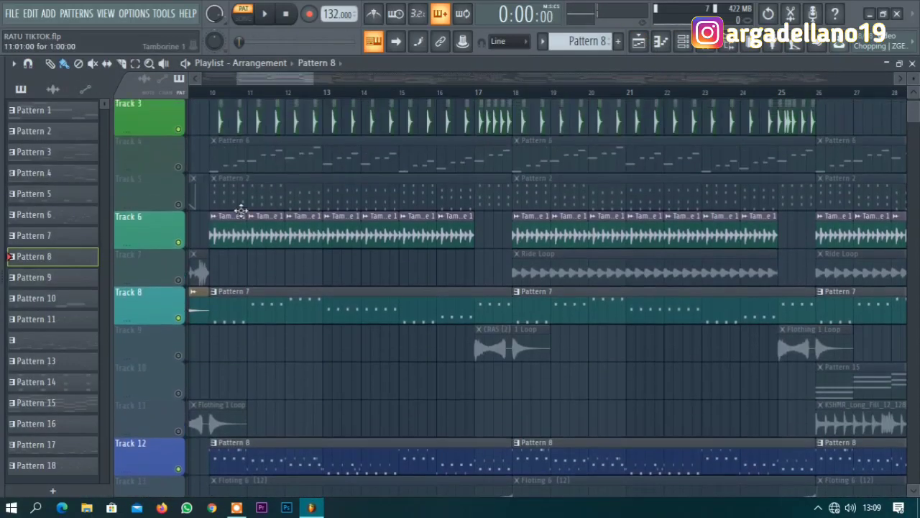
{"action": "right_click", "coordinate": [201, 95]}
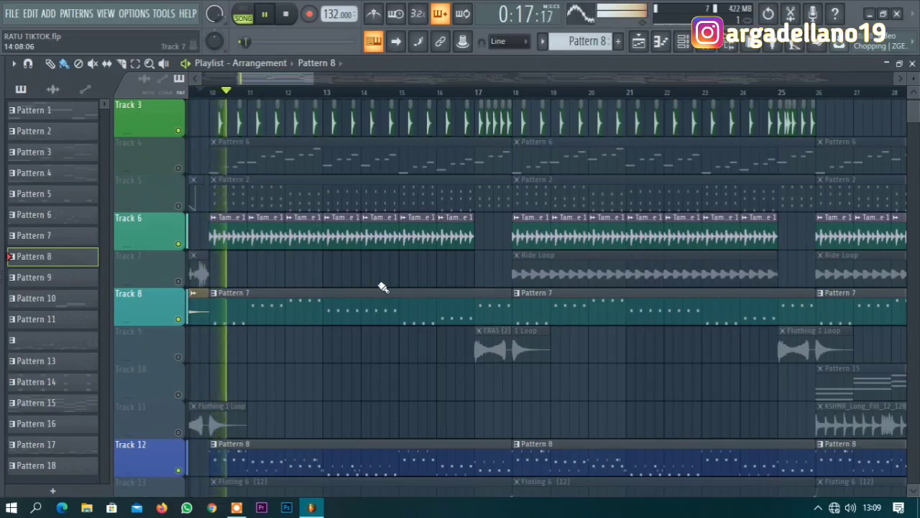
Unmute Track 13 with Floting 6 and Track 14 with Fay D - New FX Rool during playback.
{"action": "scroll", "coordinate": [382, 287], "scroll_direction": "down", "scroll_amount": 2}
{"action": "scroll", "coordinate": [384, 287], "scroll_direction": "down", "scroll_amount": 2}
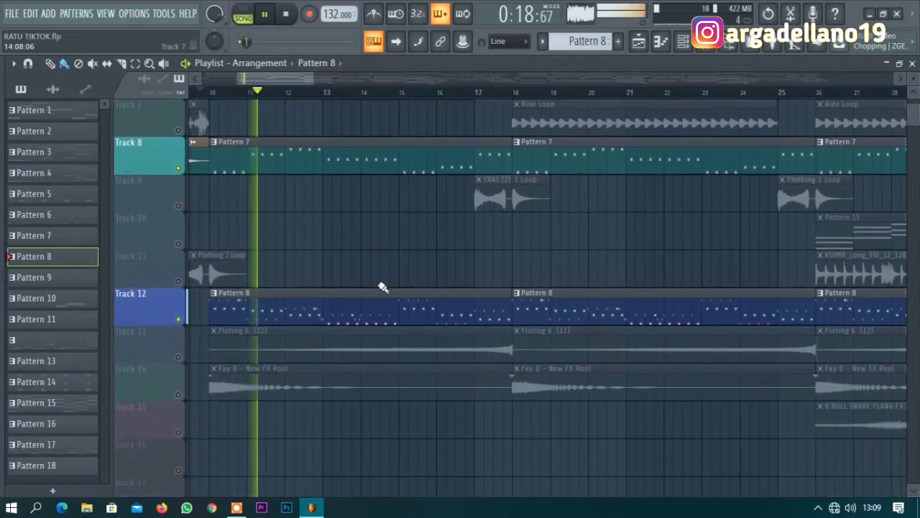
{"action": "left_click", "coordinate": [178, 357]}
{"action": "left_click", "coordinate": [186, 394]}
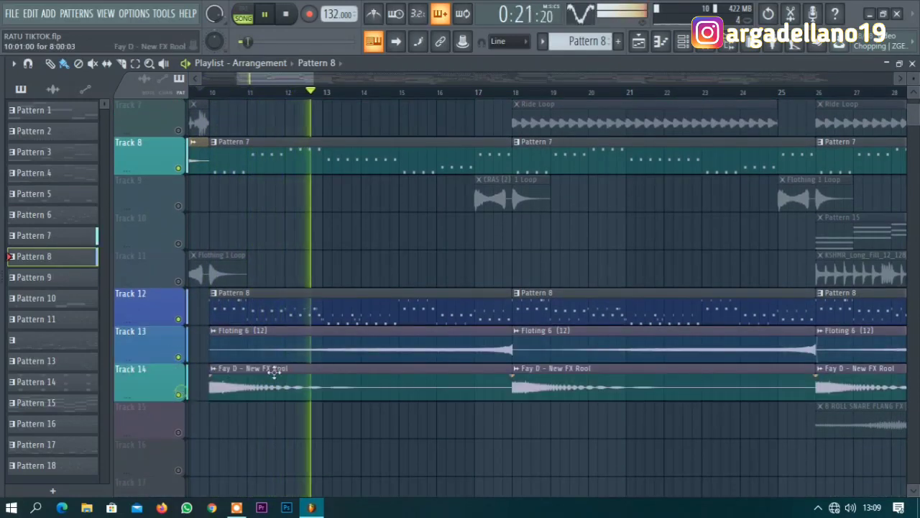
Add Track 4 with Pattern 6 and Track 5 with Pattern 2 to the playback by unmuting them.
{"action": "scroll", "coordinate": [379, 323], "scroll_direction": "up", "scroll_amount": 6}
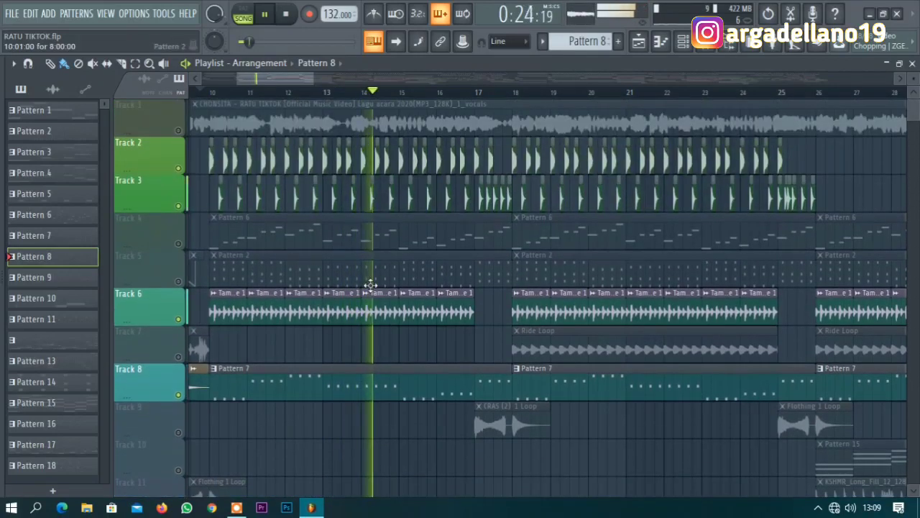
{"action": "left_click", "coordinate": [180, 243]}
{"action": "left_click", "coordinate": [184, 280]}
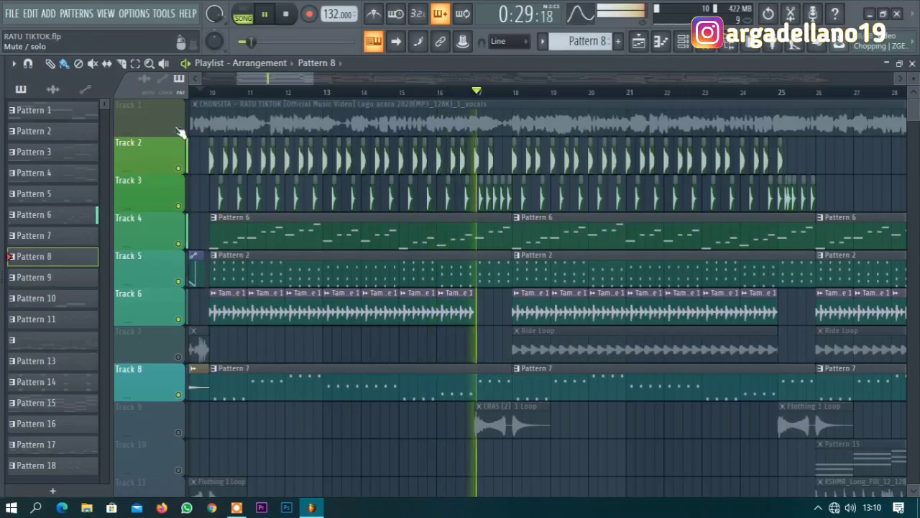
Unmute Track 9 with the crash and Flothing loops, and the vocals on Track 1.
{"action": "scroll", "coordinate": [294, 288], "scroll_direction": "down", "scroll_amount": 3}
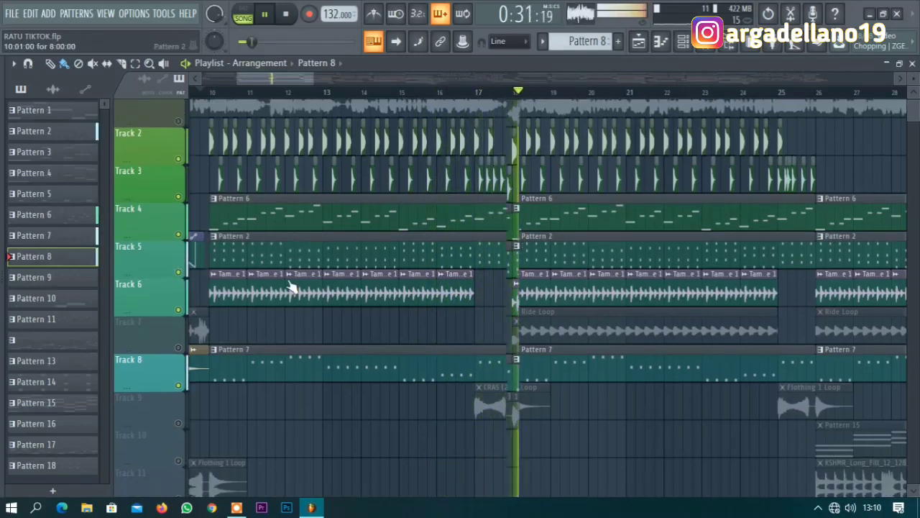
{"action": "left_click", "coordinate": [177, 347]}
{"action": "scroll", "coordinate": [417, 267], "scroll_direction": "down", "scroll_amount": 4}
{"action": "scroll", "coordinate": [479, 243], "scroll_direction": "up", "scroll_amount": 6}
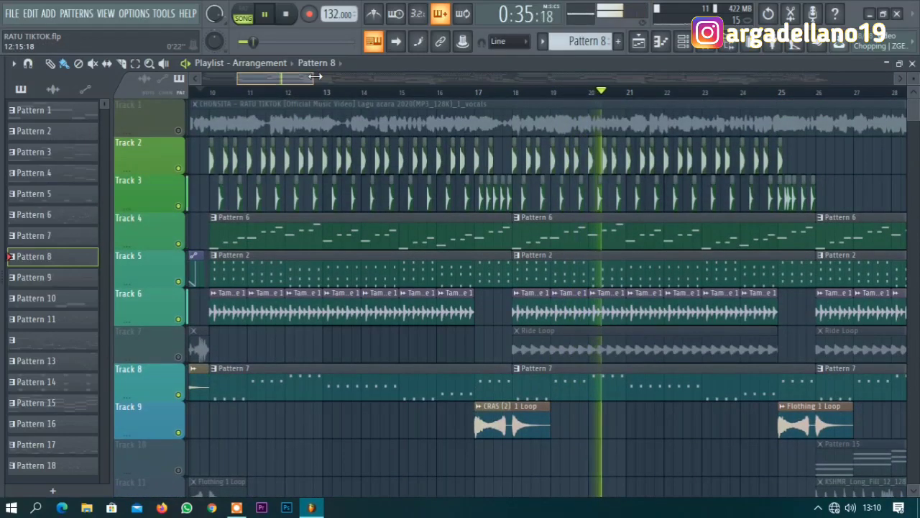
{"action": "left_click", "coordinate": [179, 131]}
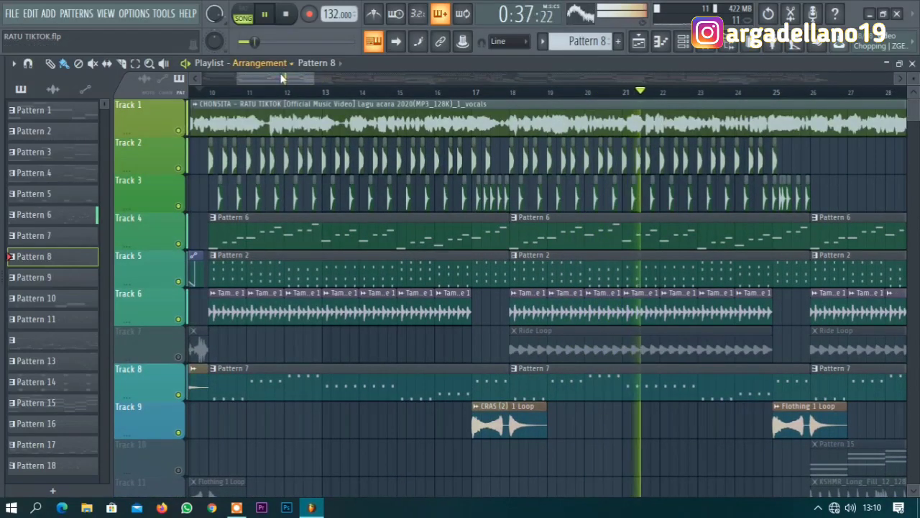
Stop playback, set the song position just before bar 18, and unmute and solo Track 7 to hear its Ride Loop.
{"action": "left_click_drag", "start_coordinate": [291, 79], "coordinate": [349, 84]}
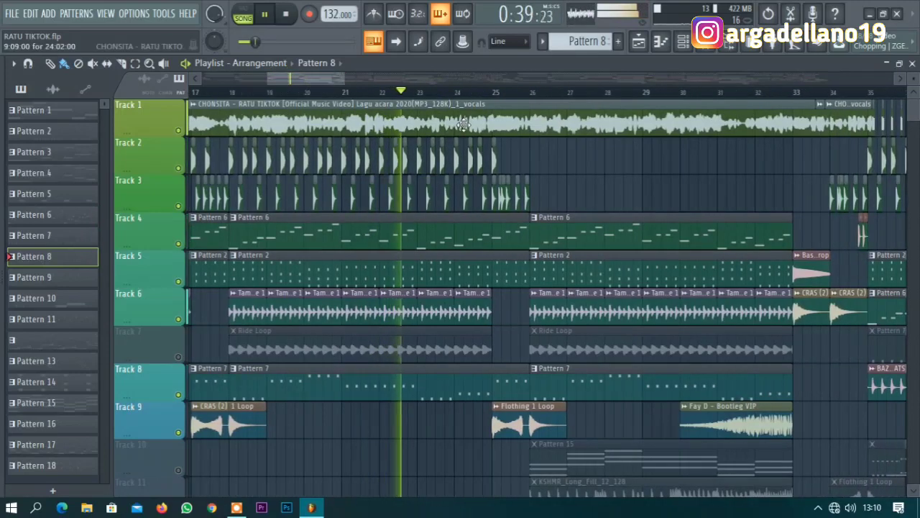
{"action": "scroll", "coordinate": [190, 329], "scroll_direction": "down", "scroll_amount": 1}
{"action": "key", "text": "space"}
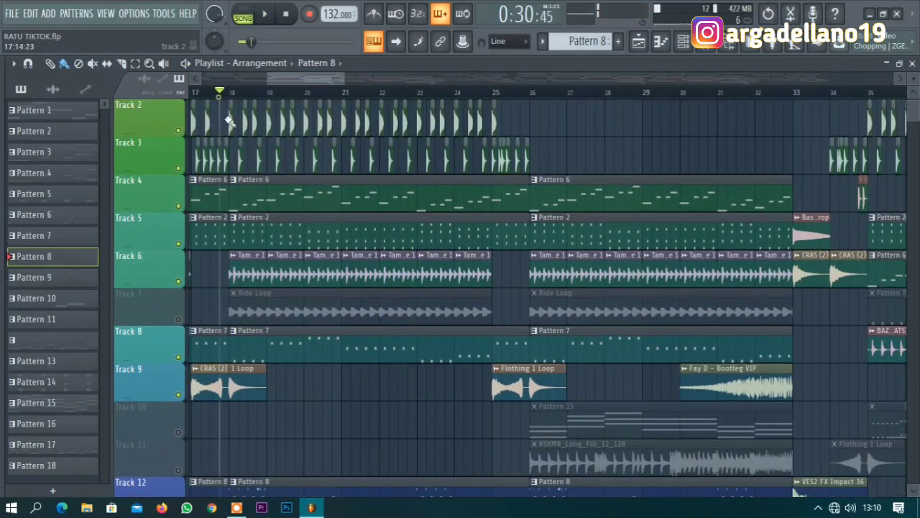
{"action": "left_click", "coordinate": [178, 319]}
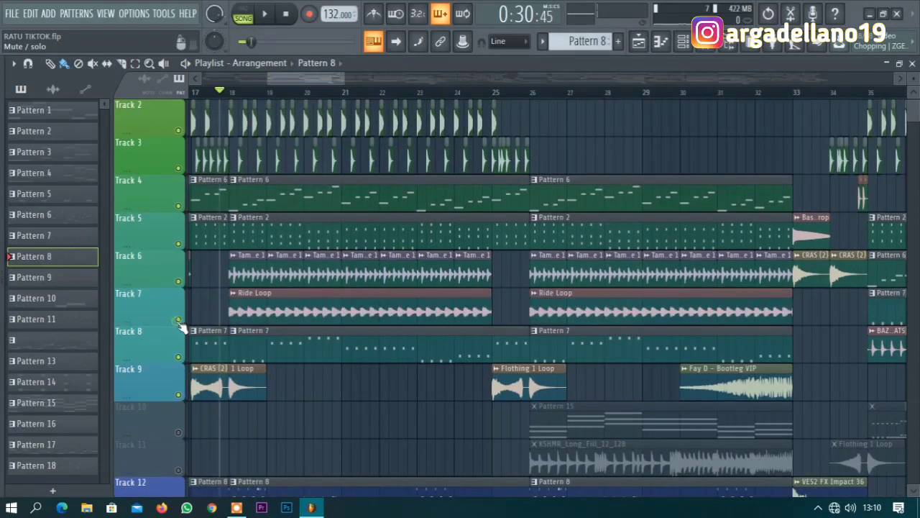
{"action": "right_click", "coordinate": [178, 319]}
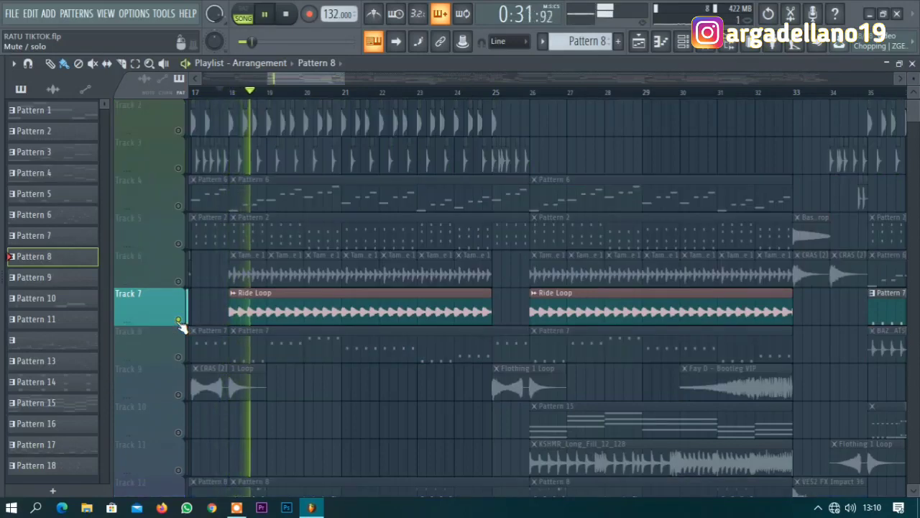
Turn off the Track 7 solo so all tracks sound, and play the full arrangement from just before bar 18.
{"action": "right_click", "coordinate": [179, 320]}
{"action": "key", "text": "space"}
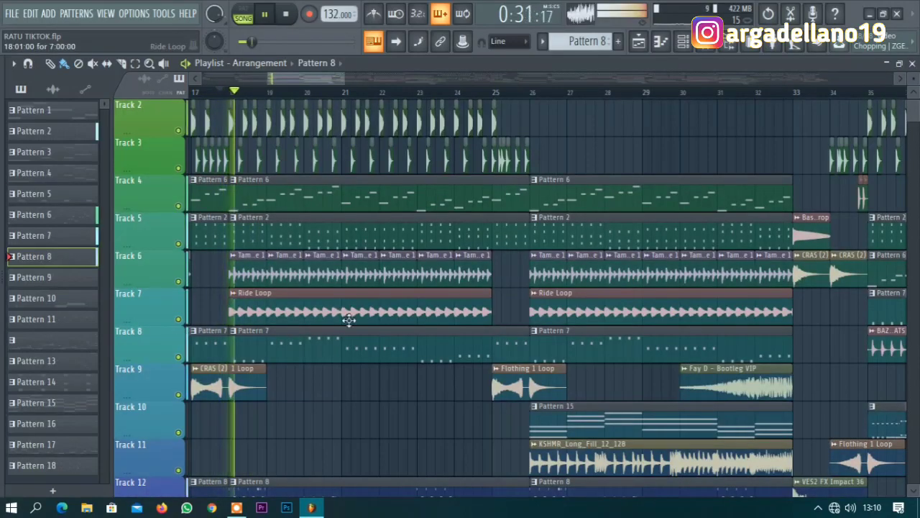
{"action": "scroll", "coordinate": [447, 304], "scroll_direction": "down", "scroll_amount": 2}
{"action": "scroll", "coordinate": [449, 305], "scroll_direction": "up", "scroll_amount": 3}
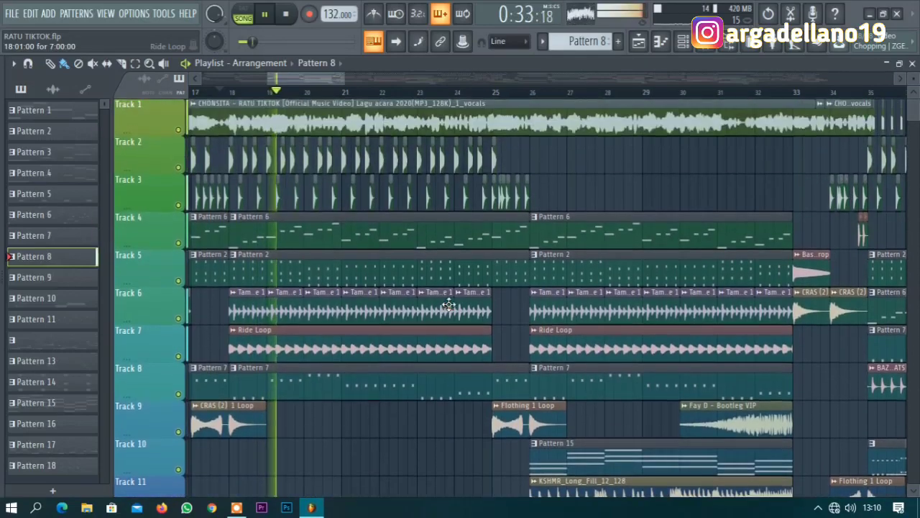
Examine the clips on all tracks in the section from bar 26 to bar 33 during playback, and stop the song.
{"action": "left_click_drag", "start_coordinate": [341, 81], "coordinate": [398, 84]}
{"action": "left_click_drag", "start_coordinate": [288, 82], "coordinate": [321, 83]}
{"action": "scroll", "coordinate": [354, 207], "scroll_direction": "down", "scroll_amount": 2}
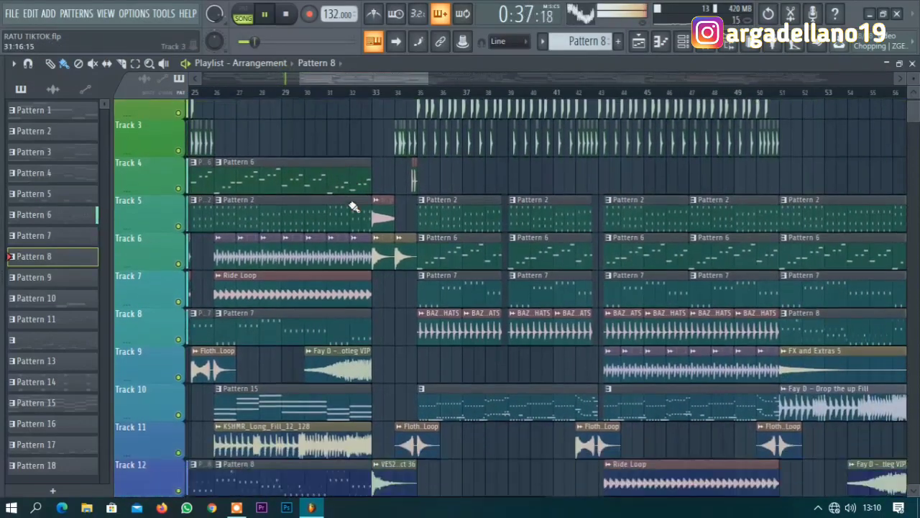
{"action": "scroll", "coordinate": [354, 207], "scroll_direction": "down", "scroll_amount": 4}
{"action": "scroll", "coordinate": [354, 207], "scroll_direction": "up", "scroll_amount": 5}
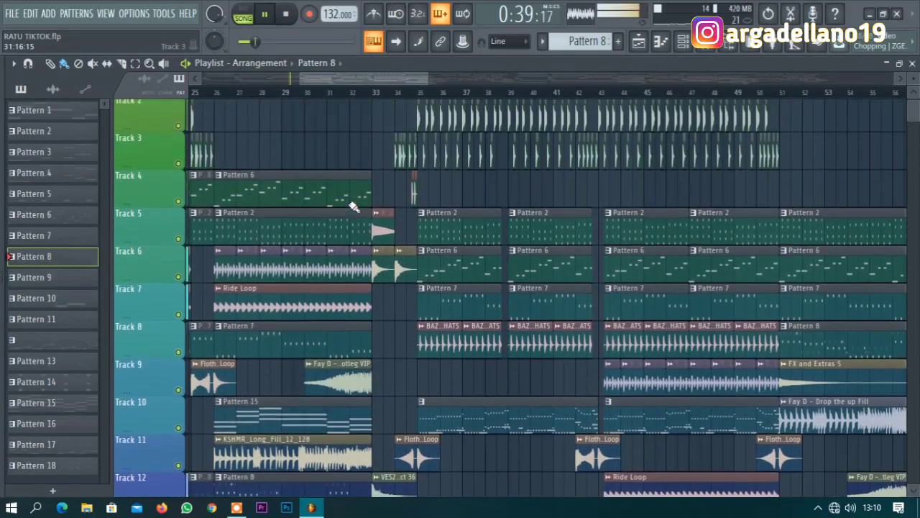
{"action": "left_click_drag", "start_coordinate": [427, 81], "coordinate": [327, 82]}
{"action": "scroll", "coordinate": [314, 173], "scroll_direction": "down", "scroll_amount": 5}
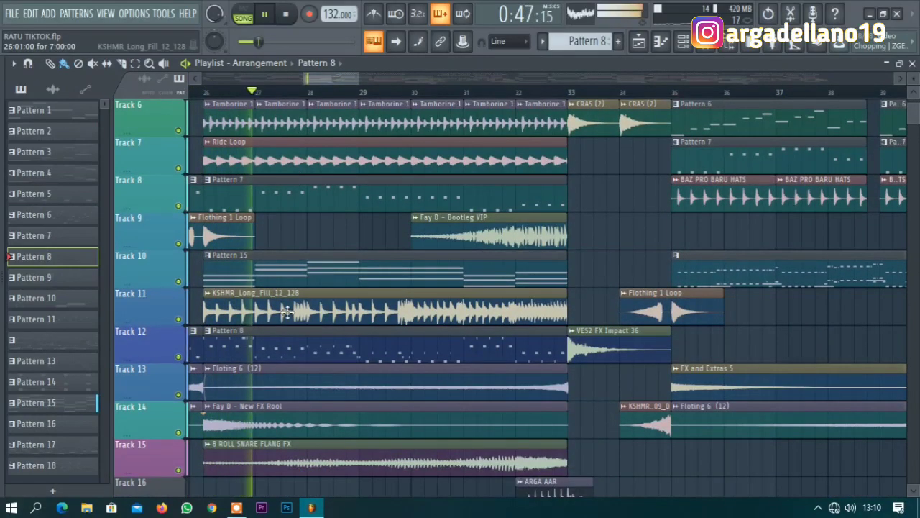
{"action": "scroll", "coordinate": [287, 201], "scroll_direction": "up", "scroll_amount": 1}
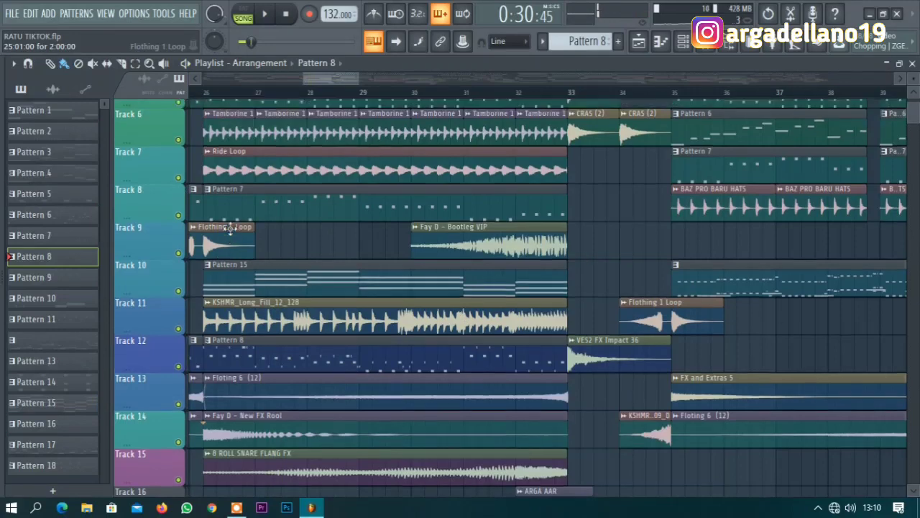
Solo Track 4 with its Pattern 6 clips and set the song position to bar 26.
{"action": "left_click_drag", "start_coordinate": [321, 78], "coordinate": [315, 77]}
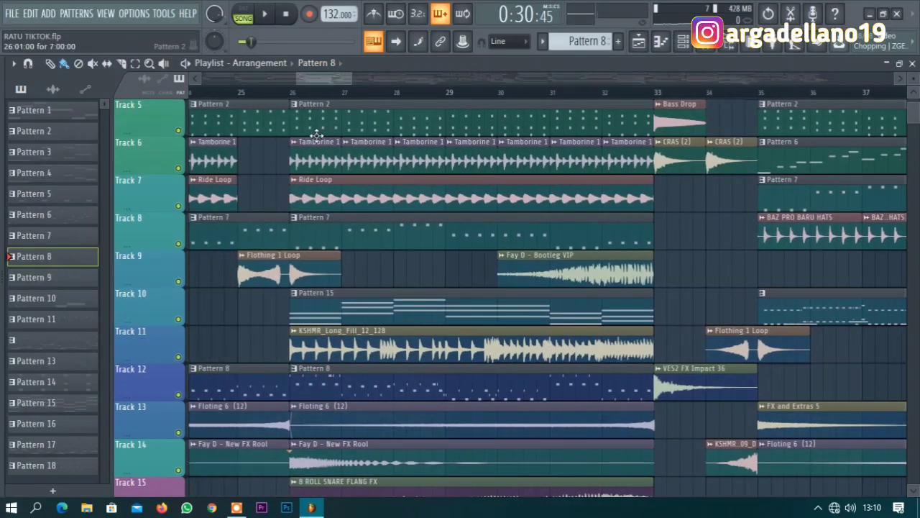
{"action": "scroll", "coordinate": [319, 123], "scroll_direction": "up", "scroll_amount": 2}
{"action": "scroll", "coordinate": [345, 158], "scroll_direction": "up", "scroll_amount": 2}
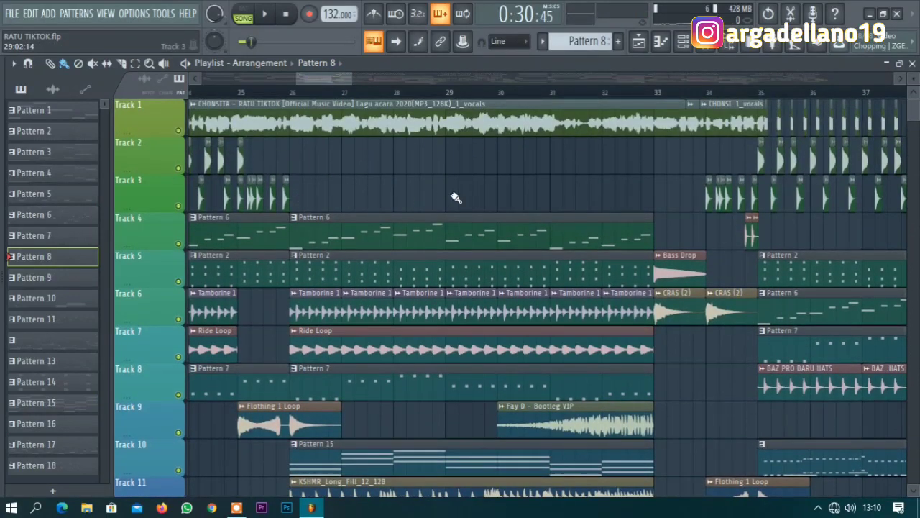
{"action": "right_click", "coordinate": [178, 244]}
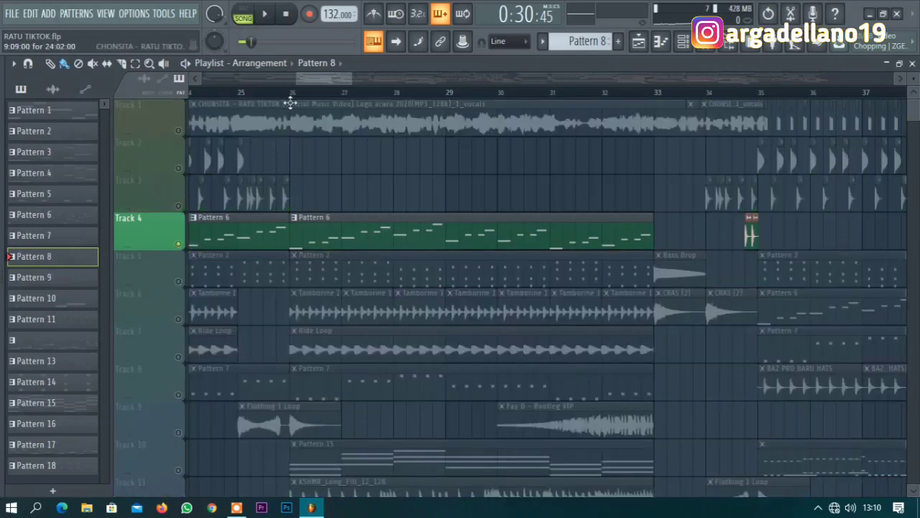
{"action": "left_click", "coordinate": [289, 103]}
Unmute the vocals on Track 1, Pattern 2 on Track 5, the Tamborine 1 clips on Track 6, and Tracks 7 and 8.
{"action": "left_click", "coordinate": [178, 130]}
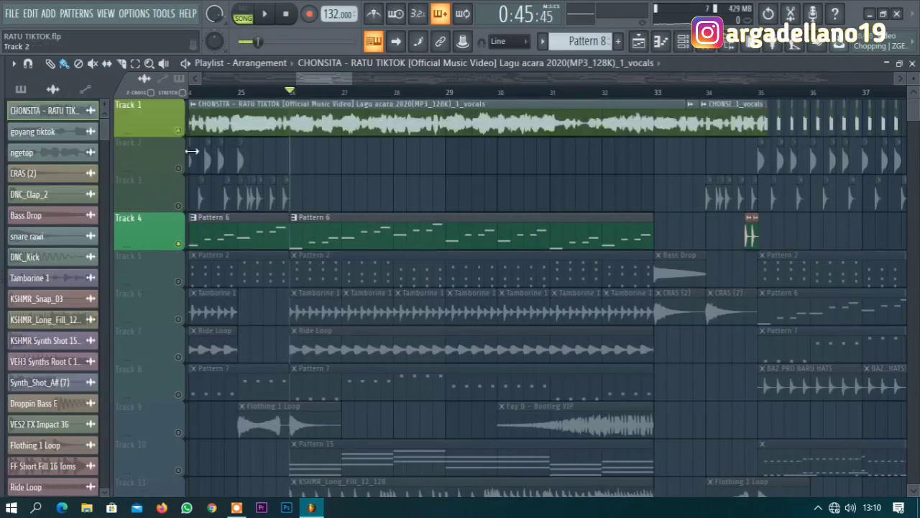
{"action": "left_click", "coordinate": [179, 281]}
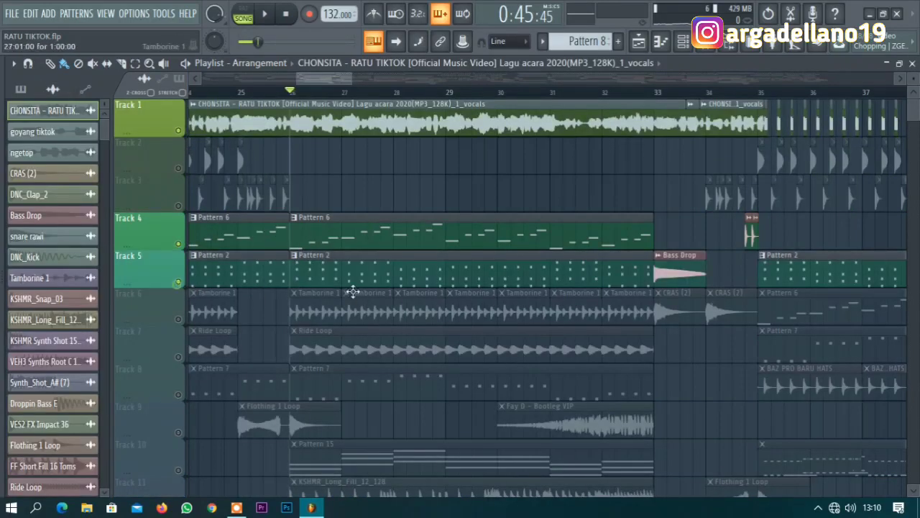
{"action": "scroll", "coordinate": [210, 257], "scroll_direction": "down", "scroll_amount": 2}
{"action": "left_click", "coordinate": [178, 243]}
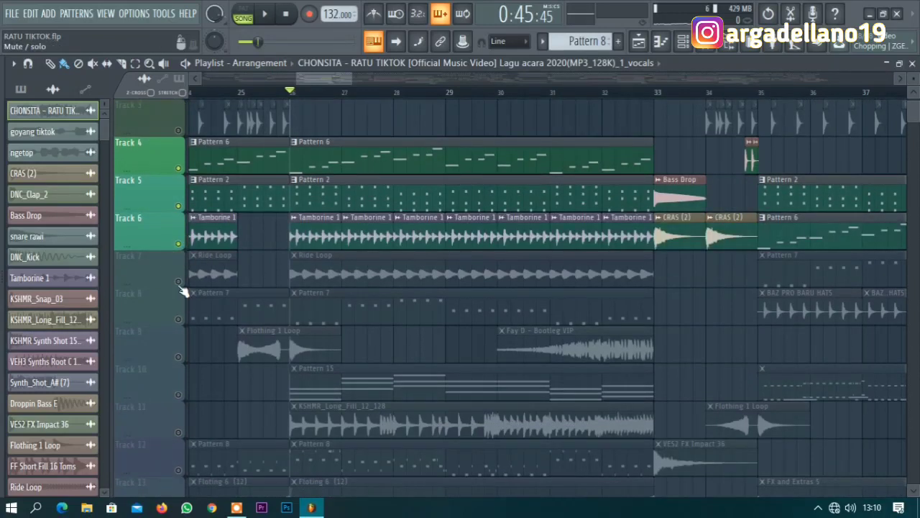
{"action": "left_click", "coordinate": [178, 281]}
{"action": "scroll", "coordinate": [180, 284], "scroll_direction": "down", "scroll_amount": 1}
{"action": "left_click", "coordinate": [178, 281]}
{"action": "scroll", "coordinate": [302, 295], "scroll_direction": "down", "scroll_amount": 1}
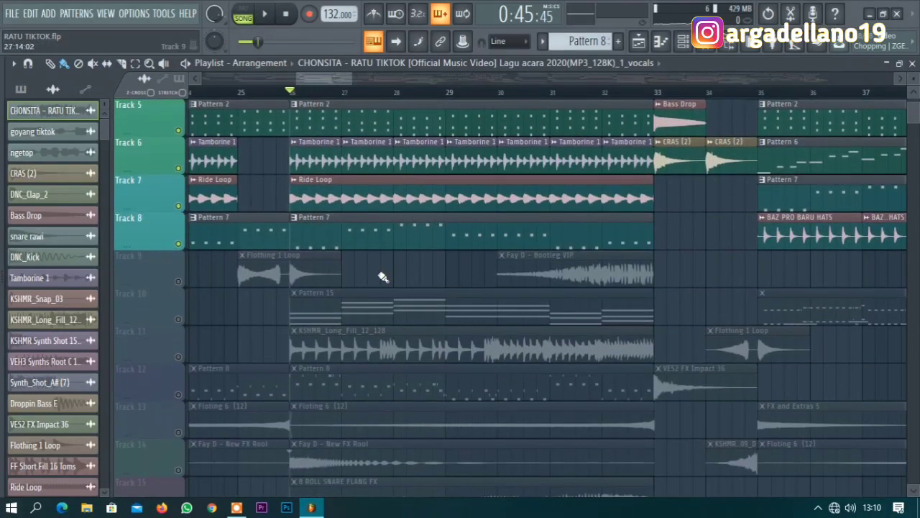
Unmute Pattern 15 on Track 10 and the KSHMR_Long_Fill_12_128 clip on Track 11, and play the section from bar 26.
{"action": "scroll", "coordinate": [323, 295], "scroll_direction": "down", "scroll_amount": 2}
{"action": "left_click", "coordinate": [179, 245]}
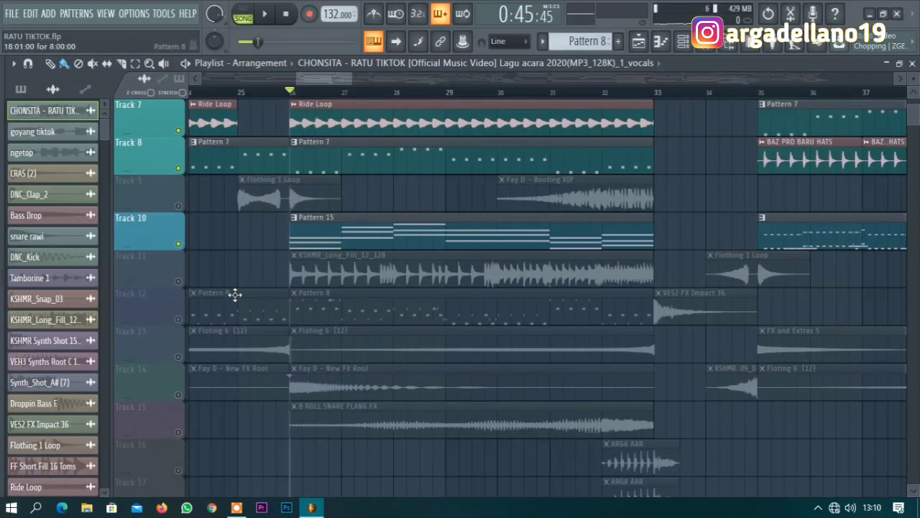
{"action": "left_click", "coordinate": [178, 281]}
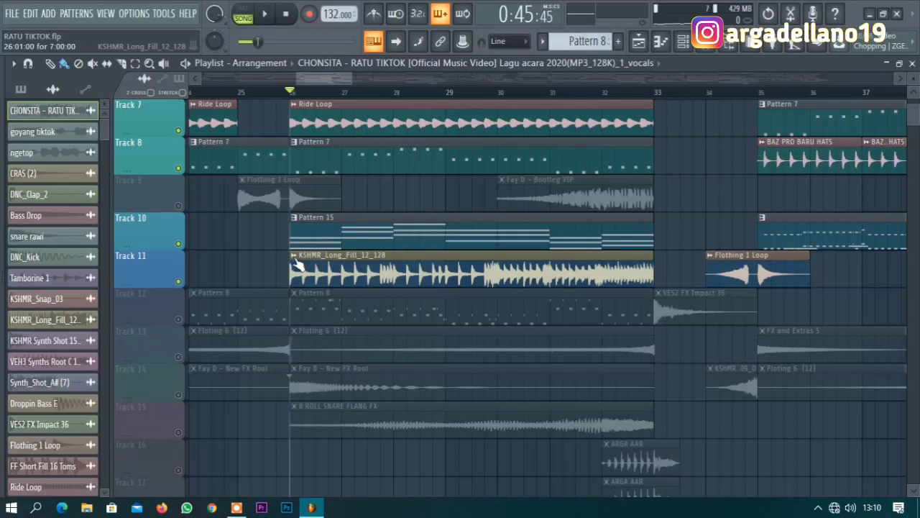
{"action": "left_click", "coordinate": [293, 255]}
{"action": "left_click", "coordinate": [320, 279]}
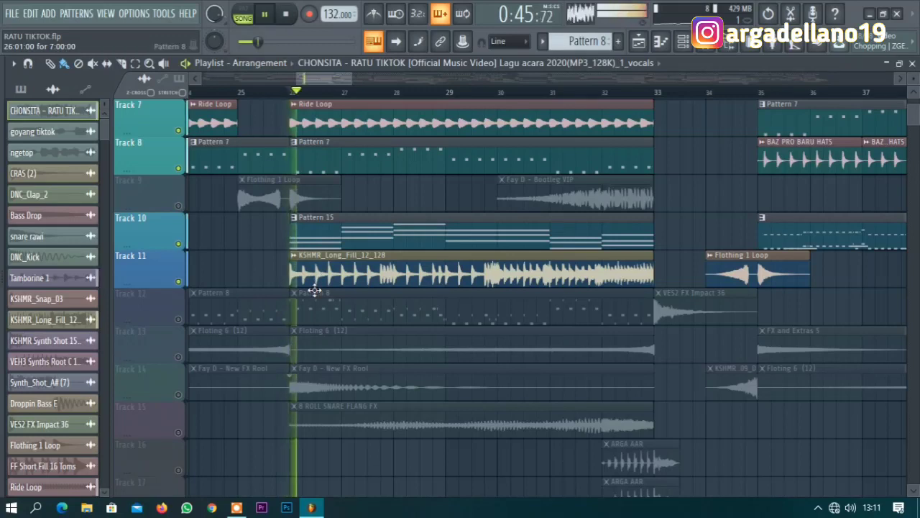
Unmute Tracks 12 to 15 with Pattern 8, Floting 6 (12), Fay D - New FX Rool and 8 ROLL SNARE FLANG FX.
{"action": "left_click", "coordinate": [179, 320]}
{"action": "scroll", "coordinate": [169, 316], "scroll_direction": "down", "scroll_amount": 2}
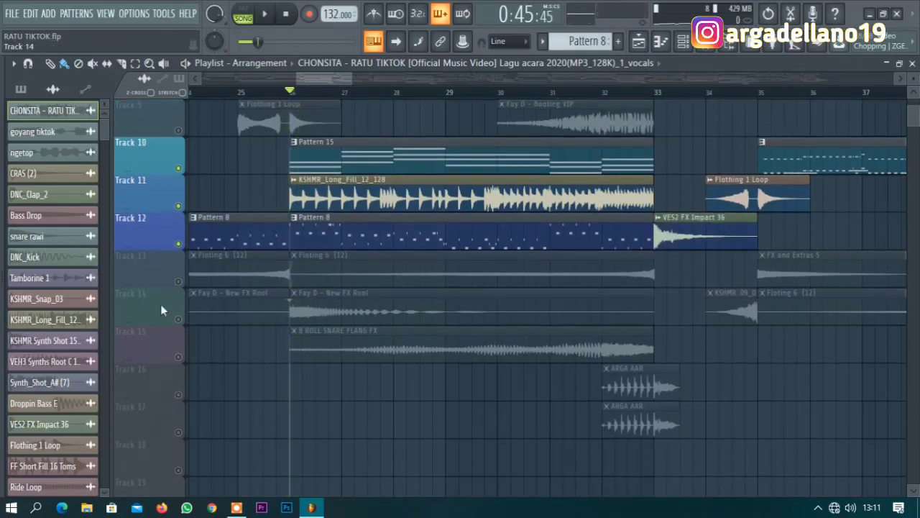
{"action": "left_click", "coordinate": [178, 281]}
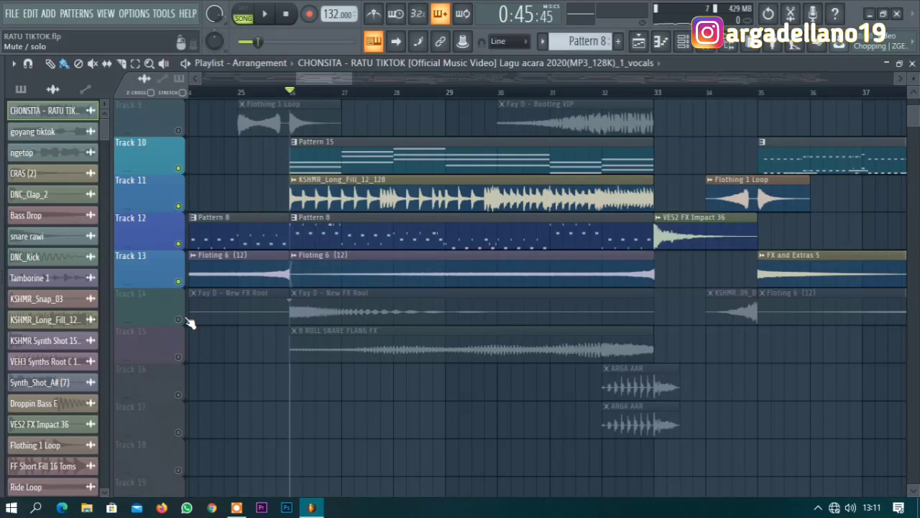
{"action": "left_click", "coordinate": [178, 319]}
{"action": "left_click", "coordinate": [178, 357]}
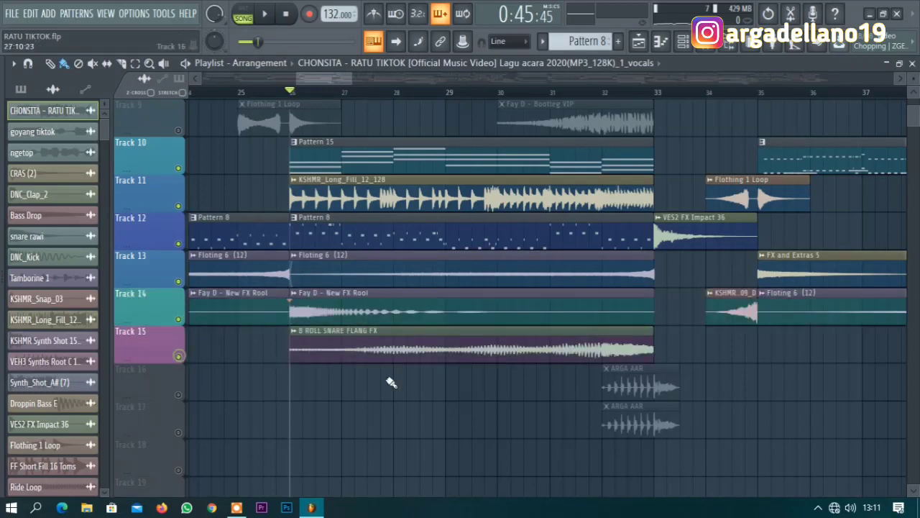
View the sample settings of the 8 ROLL SNARE FLANG FX clip on Track 15 and close them.
{"action": "right_click", "coordinate": [295, 338]}
{"action": "left_click", "coordinate": [316, 338]}
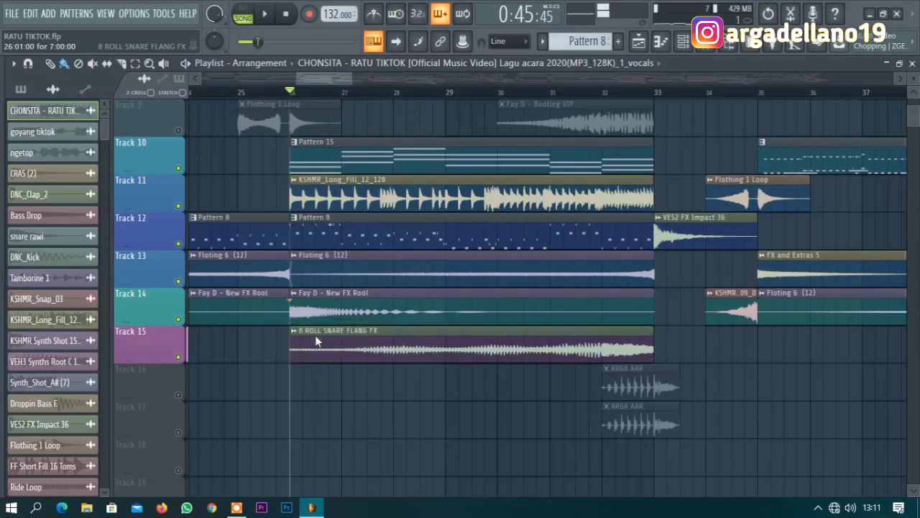
{"action": "double_click", "coordinate": [335, 350]}
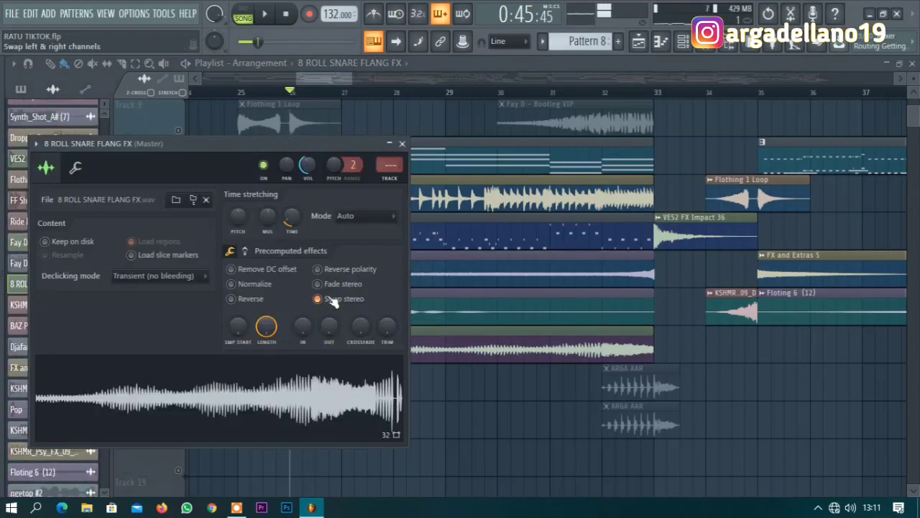
{"action": "left_click", "coordinate": [403, 144]}
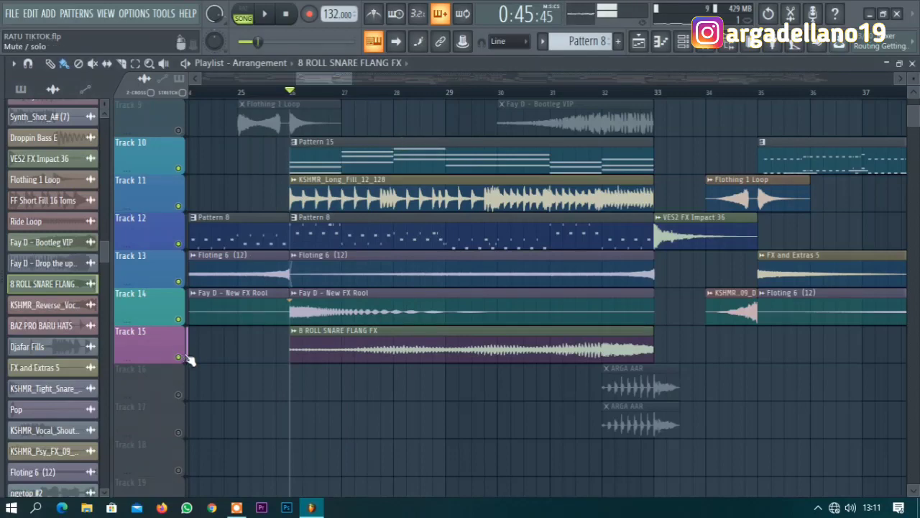
Turn all tracks back on and play the full arrangement from bar 26.
{"action": "left_click", "coordinate": [181, 356]}
{"action": "key", "text": "space"}
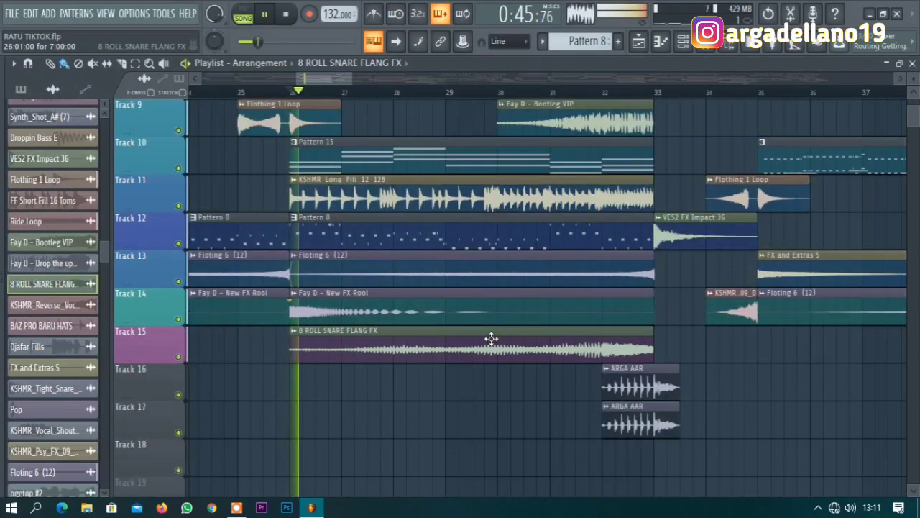
{"action": "scroll", "coordinate": [478, 340], "scroll_direction": "up", "scroll_amount": 7}
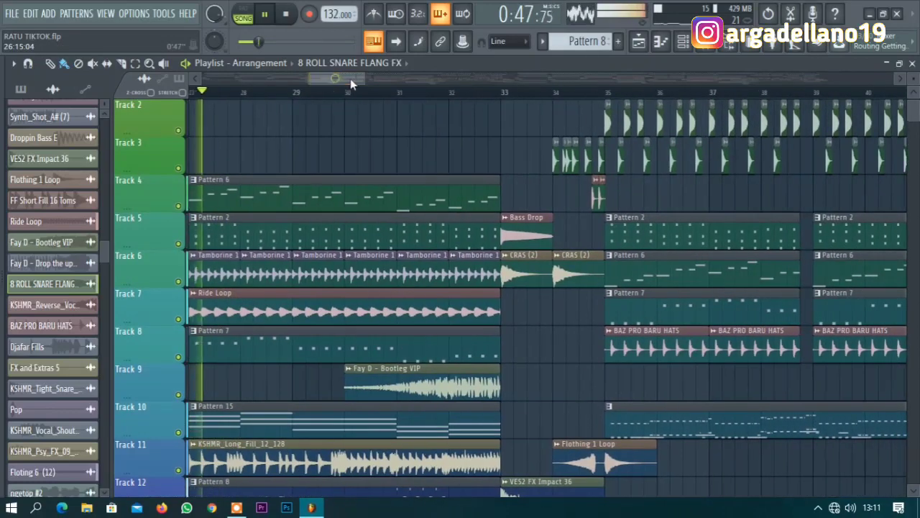
Examine the clips on all tracks from bar 28 onwards during playback, and stop the song.
{"action": "scroll", "coordinate": [468, 169], "scroll_direction": "down", "scroll_amount": 3}
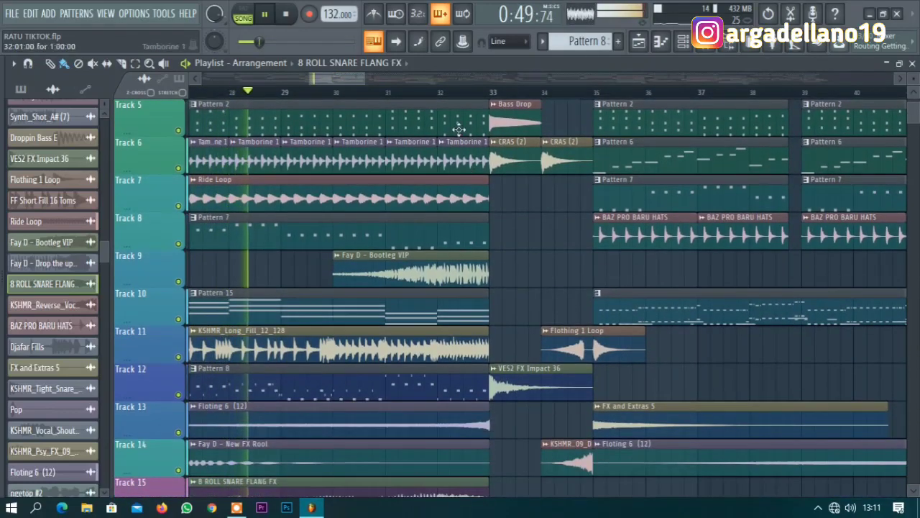
{"action": "scroll", "coordinate": [461, 201], "scroll_direction": "down", "scroll_amount": 3}
{"action": "scroll", "coordinate": [457, 214], "scroll_direction": "up", "scroll_amount": 4}
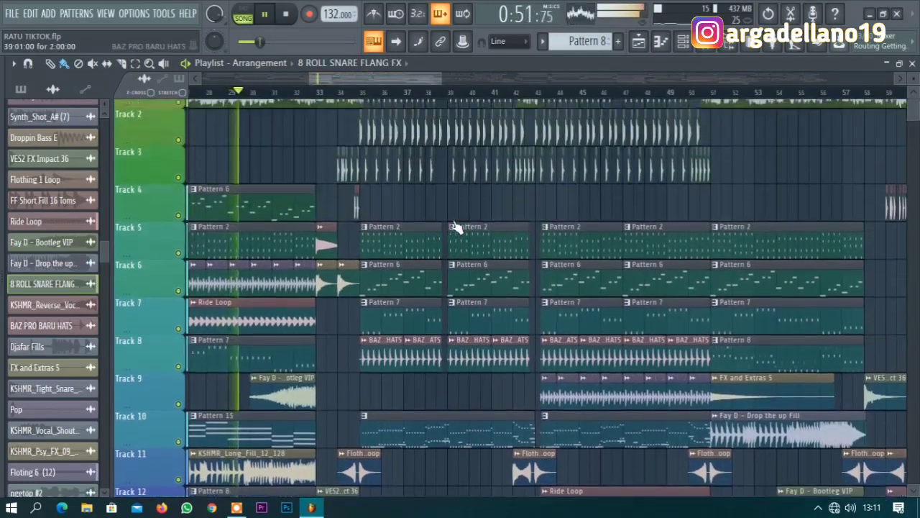
{"action": "scroll", "coordinate": [453, 219], "scroll_direction": "down", "scroll_amount": 3}
{"action": "scroll", "coordinate": [453, 219], "scroll_direction": "down", "scroll_amount": 3}
{"action": "scroll", "coordinate": [457, 228], "scroll_direction": "down", "scroll_amount": 2}
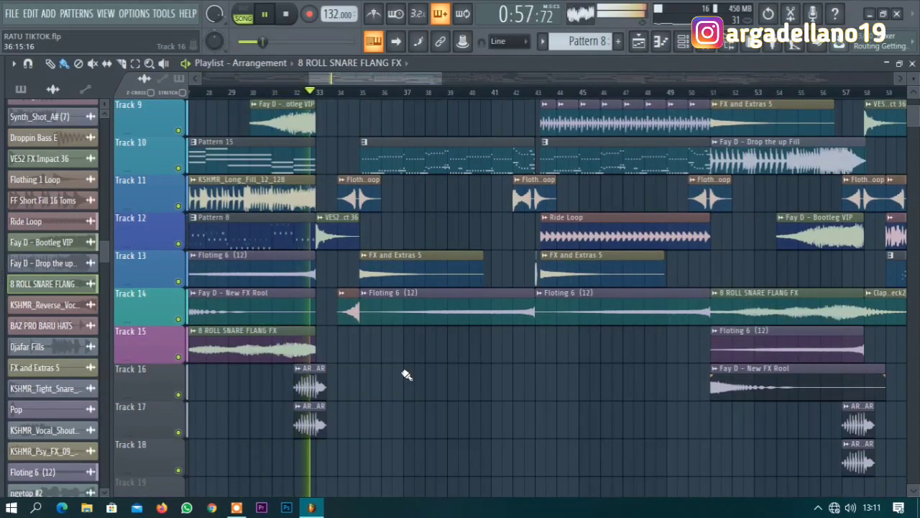
{"action": "scroll", "coordinate": [406, 374], "scroll_direction": "up", "scroll_amount": 8}
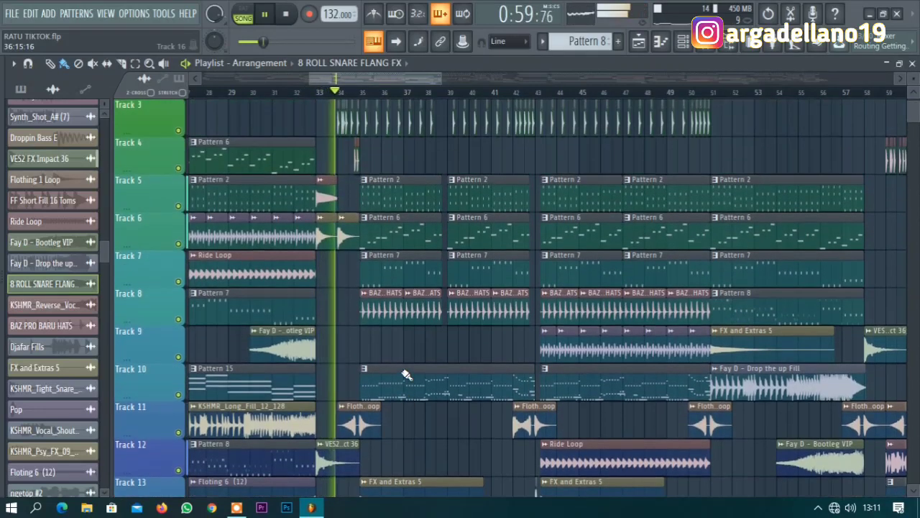
{"action": "key", "text": "space"}
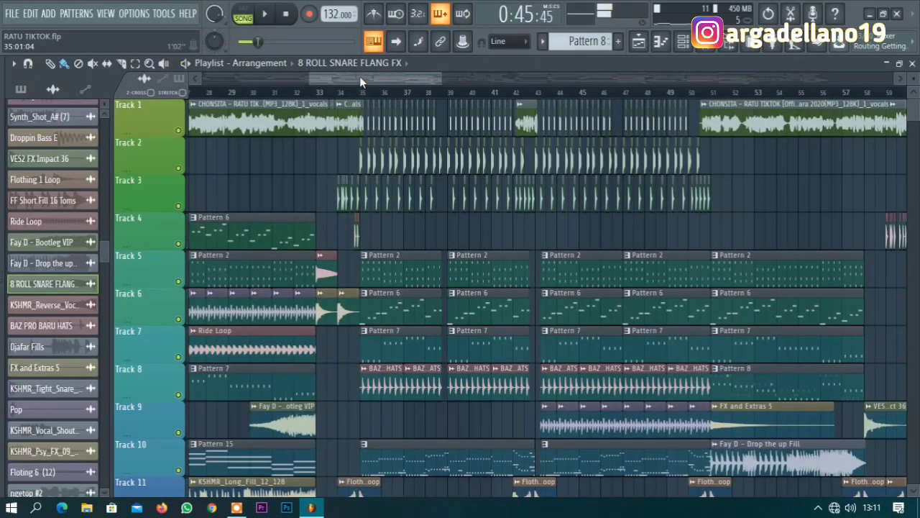
Solo Track 1, set the song position to bar 34, and play its chopped vocal clips.
{"action": "left_click_drag", "start_coordinate": [310, 75], "coordinate": [347, 77]}
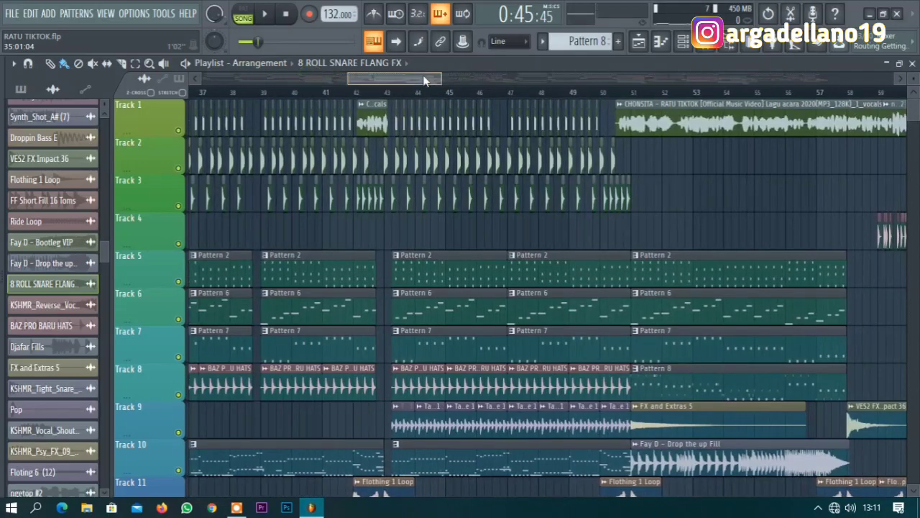
{"action": "left_click_drag", "start_coordinate": [423, 76], "coordinate": [367, 77]}
{"action": "scroll", "coordinate": [422, 185], "scroll_direction": "down", "scroll_amount": 1}
{"action": "scroll", "coordinate": [421, 191], "scroll_direction": "down", "scroll_amount": 7}
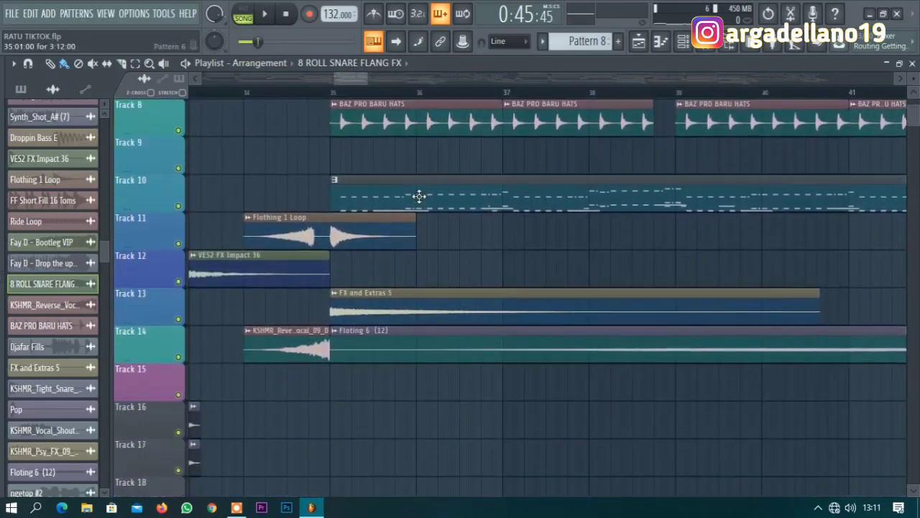
{"action": "scroll", "coordinate": [419, 195], "scroll_direction": "up", "scroll_amount": 8}
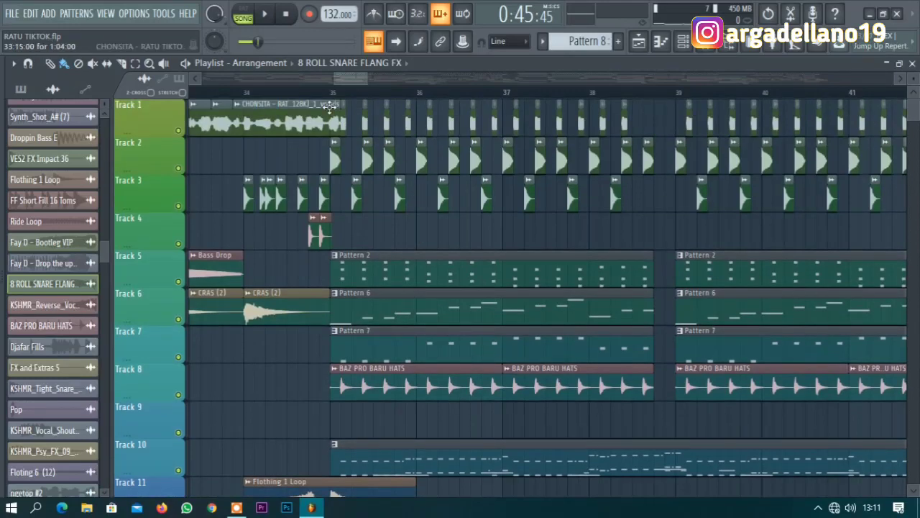
{"action": "right_click", "coordinate": [178, 129]}
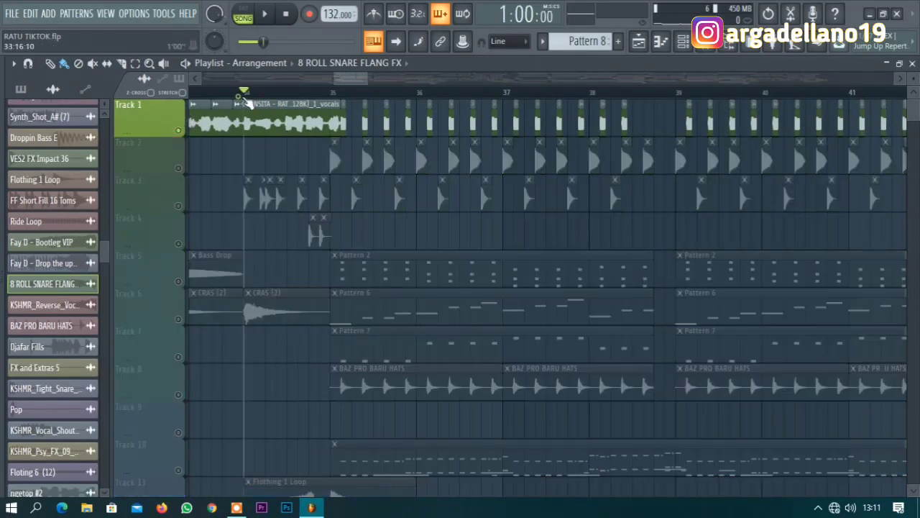
{"action": "key", "text": "space"}
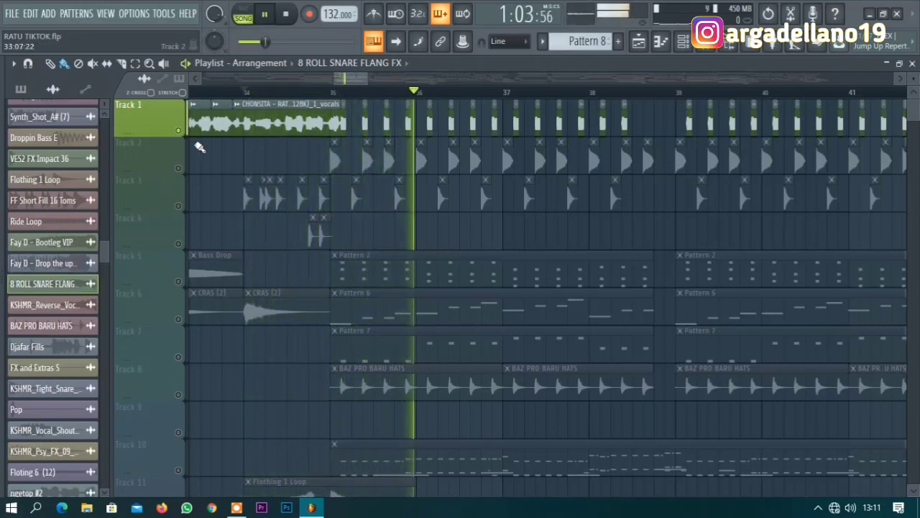
{"action": "key", "text": "space"}
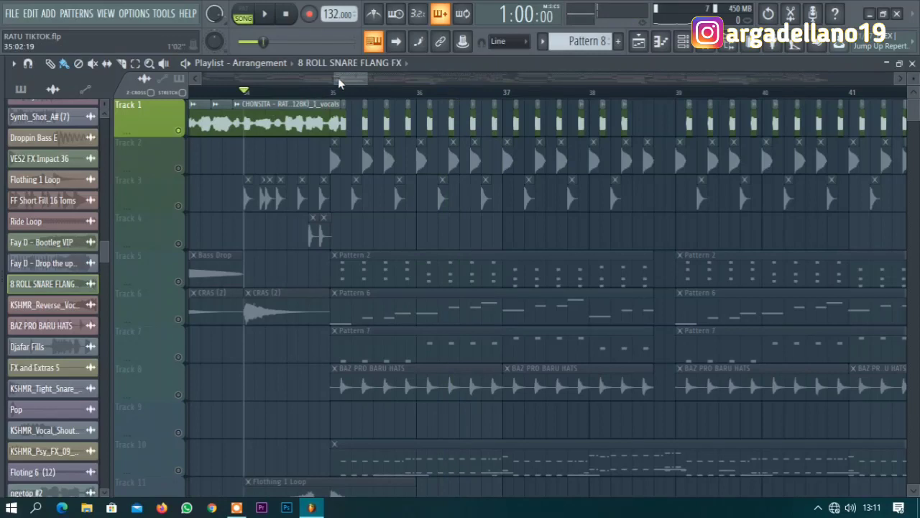
Replay the soloed vocal chops from bar 34 in a closer view of the section, and stop.
{"action": "left_click_drag", "start_coordinate": [333, 76], "coordinate": [349, 78]}
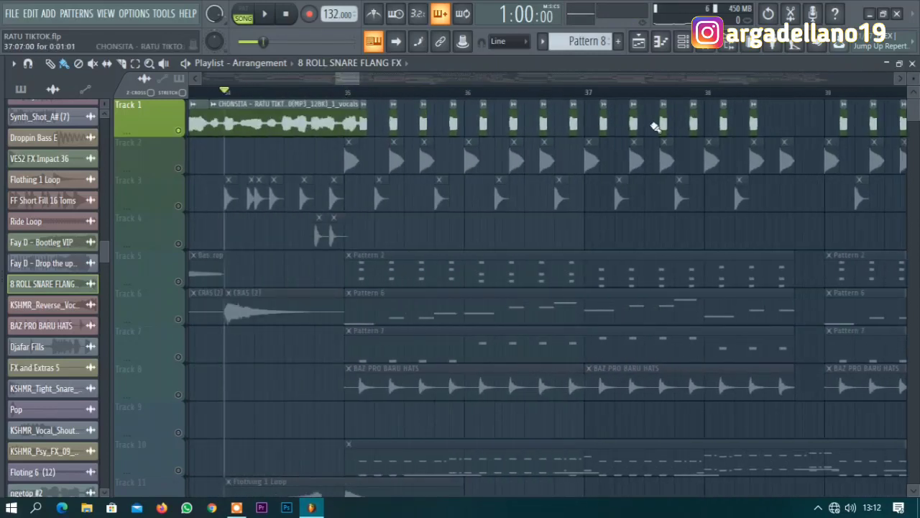
{"action": "key", "text": "space"}
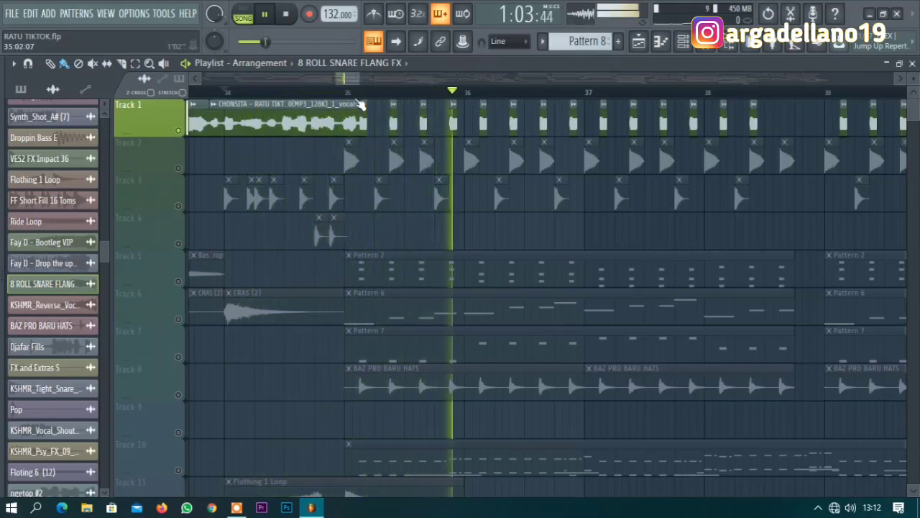
{"action": "key", "text": "space"}
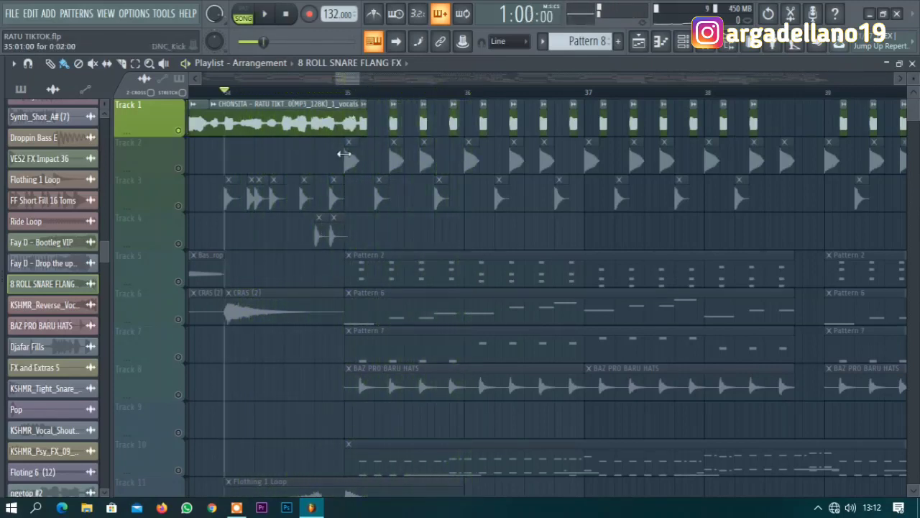
Unmute the snare hits on Track 3 and the two short clips on Track 4, playing from bar 34 after each.
{"action": "left_click", "coordinate": [180, 206]}
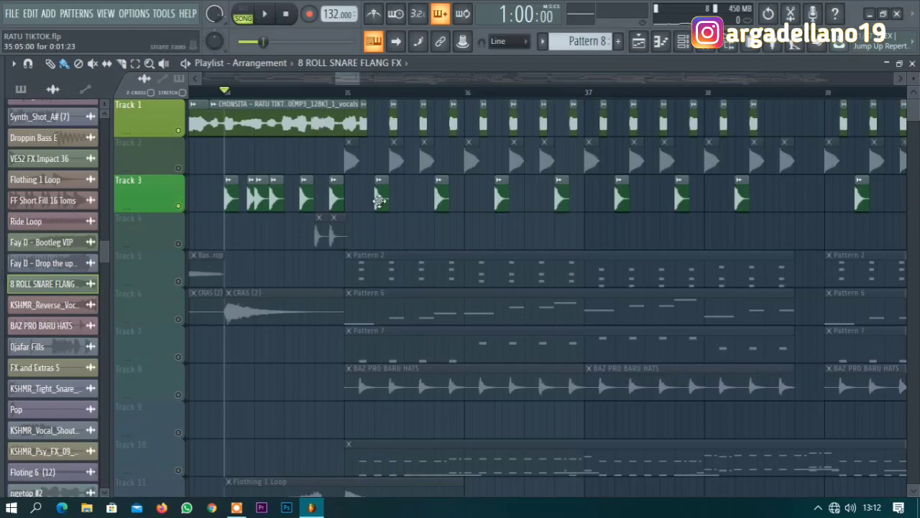
{"action": "key", "text": "space"}
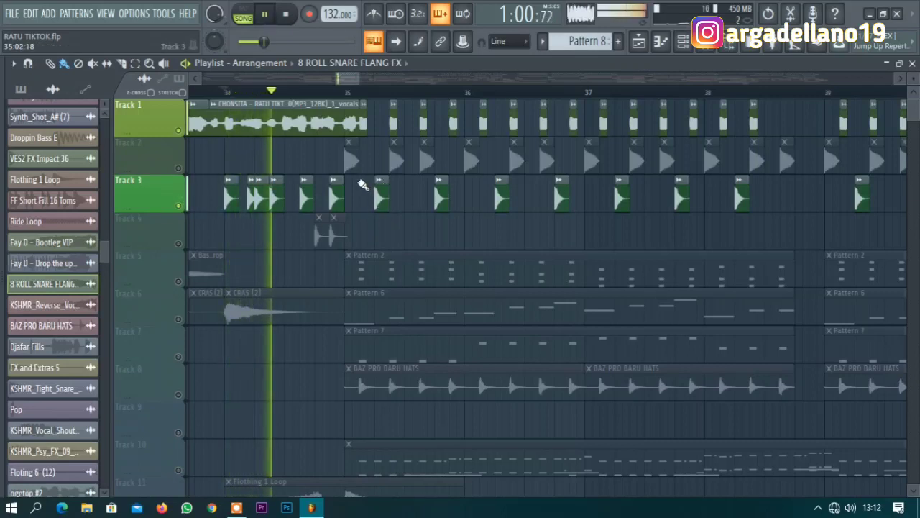
{"action": "key", "text": "space"}
{"action": "left_click", "coordinate": [178, 243]}
{"action": "key", "text": "space"}
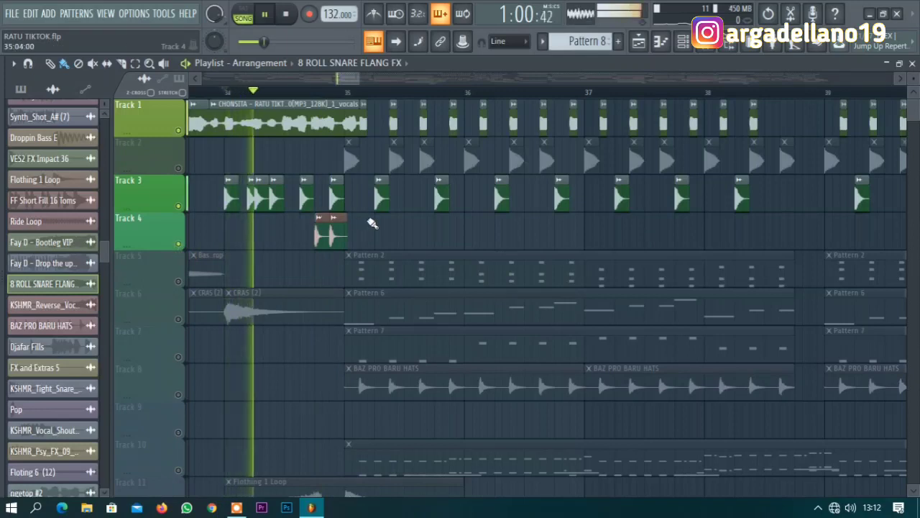
Replay the vocal, snare and Track 4 clips from bar 34, and stop.
{"action": "key", "text": "space"}
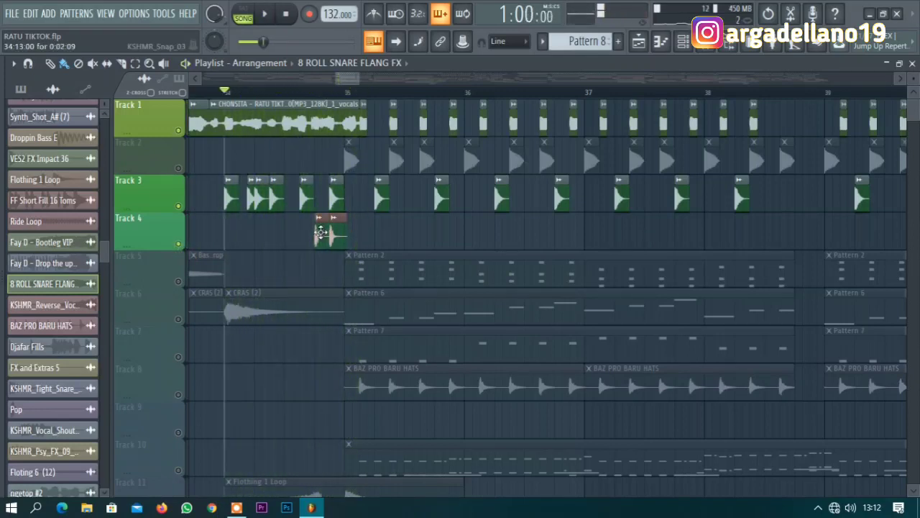
{"action": "key", "text": "space"}
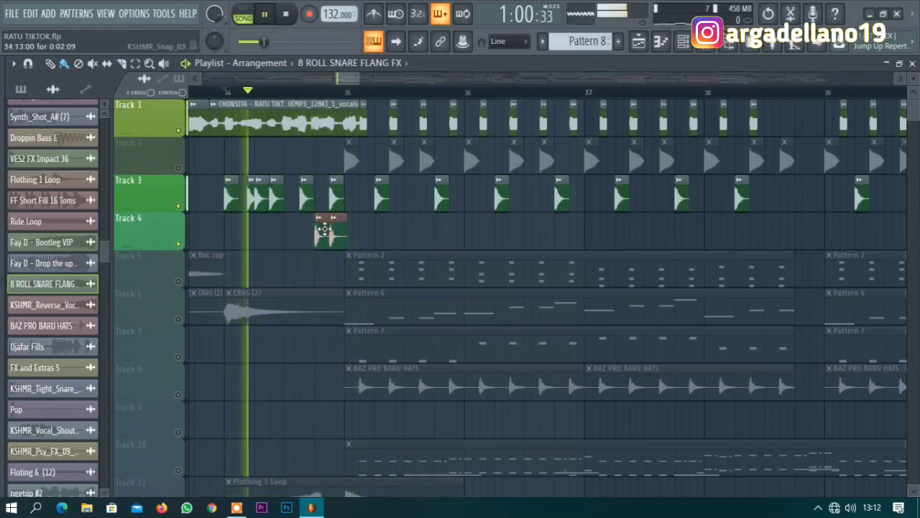
{"action": "key", "text": "space"}
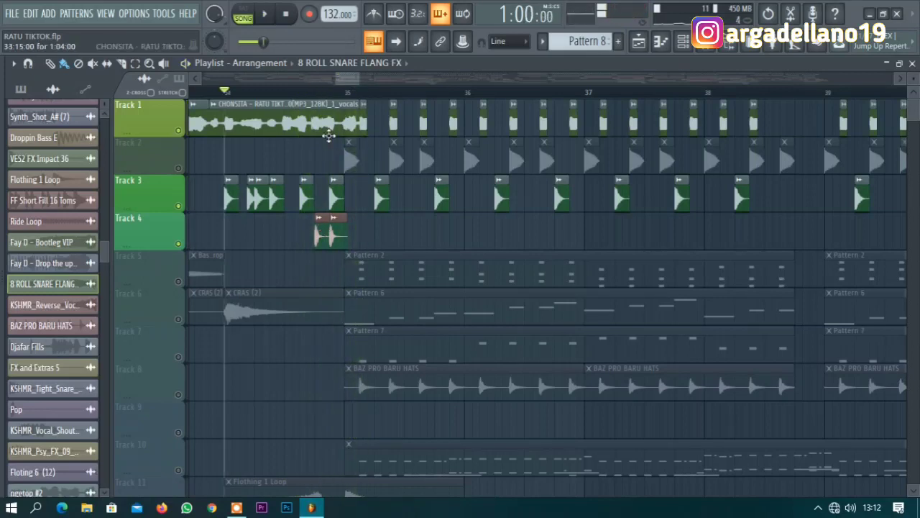
Unmute the kick clips on Track 2.
{"action": "scroll", "coordinate": [329, 129], "scroll_direction": "down", "scroll_amount": 1}
{"action": "scroll", "coordinate": [382, 148], "scroll_direction": "up", "scroll_amount": 1}
{"action": "left_click", "coordinate": [180, 170]}
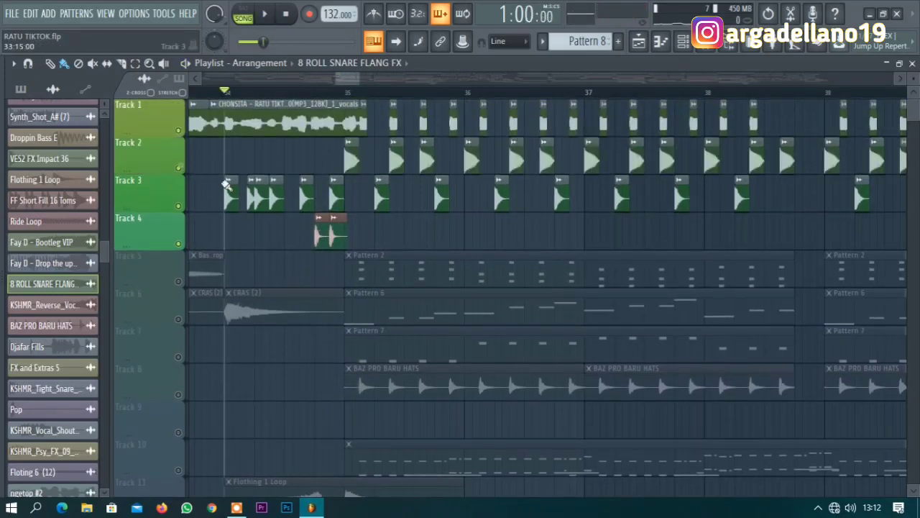
Unmute Track 5, view the Dance Piano notes of its Pattern 2 in the piano roll, and return to the playlist.
{"action": "scroll", "coordinate": [278, 217], "scroll_direction": "down", "scroll_amount": 2}
{"action": "left_click", "coordinate": [179, 207]}
{"action": "double_click", "coordinate": [395, 199]}
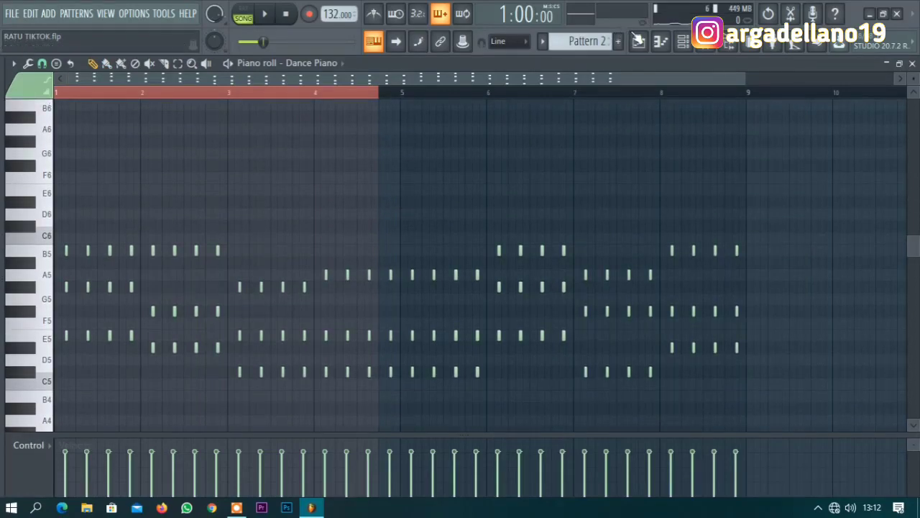
{"action": "left_click", "coordinate": [639, 41]}
Unmute Tracks 6, 7 and 8.
{"action": "scroll", "coordinate": [248, 253], "scroll_direction": "down", "scroll_amount": 1}
{"action": "left_click", "coordinate": [179, 206]}
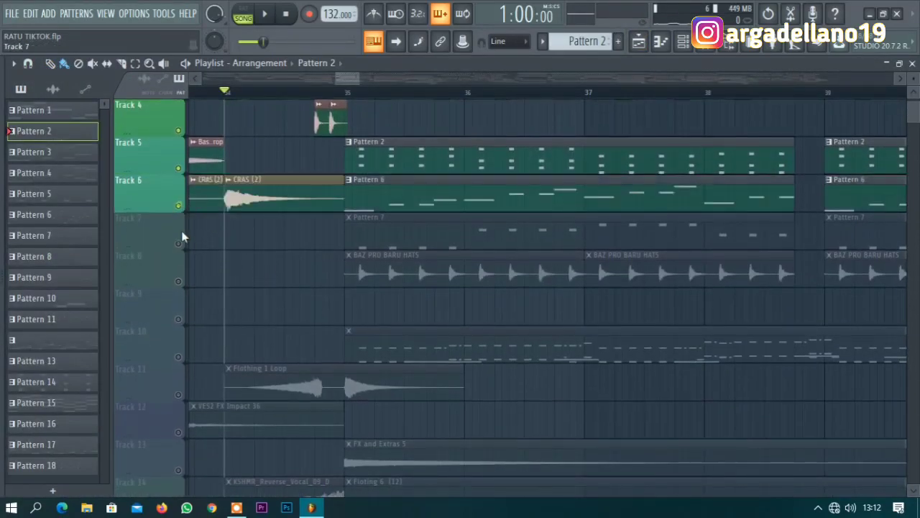
{"action": "left_click", "coordinate": [179, 244]}
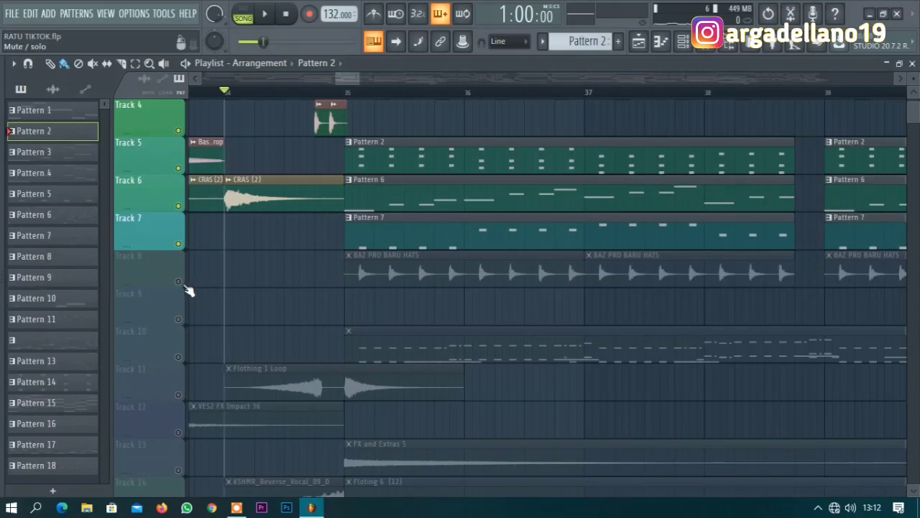
{"action": "left_click", "coordinate": [178, 281]}
Inspect the channel settings of the BAZ PRO BARU HATS sample on Track 8 and preview its clip at bar 35.
{"action": "double_click", "coordinate": [368, 269]}
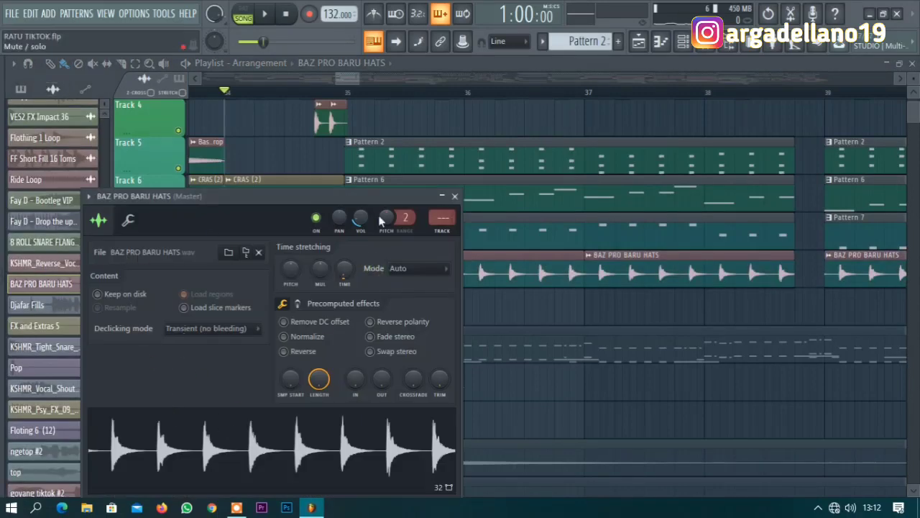
{"action": "left_click", "coordinate": [455, 197]}
{"action": "right_click", "coordinate": [352, 257]}
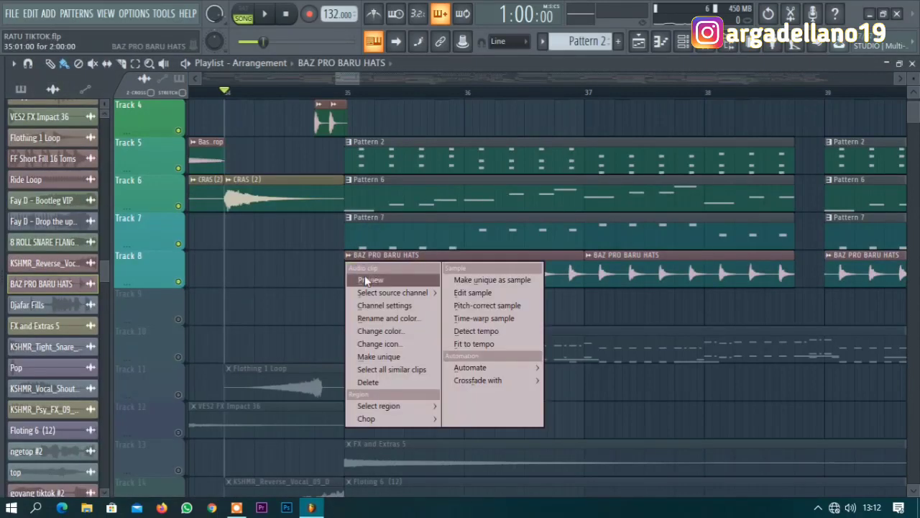
{"action": "left_click", "coordinate": [366, 279]}
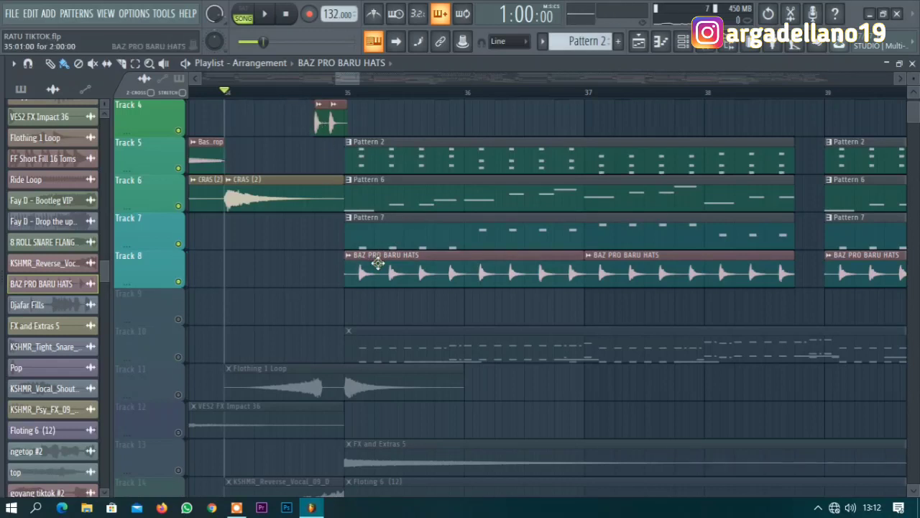
Unmute Tracks 11, 13 and 14, and preview the KSHMR_Reverse_Vocal clip on Track 14.
{"action": "scroll", "coordinate": [377, 263], "scroll_direction": "down", "scroll_amount": 1}
{"action": "scroll", "coordinate": [186, 327], "scroll_direction": "down", "scroll_amount": 1}
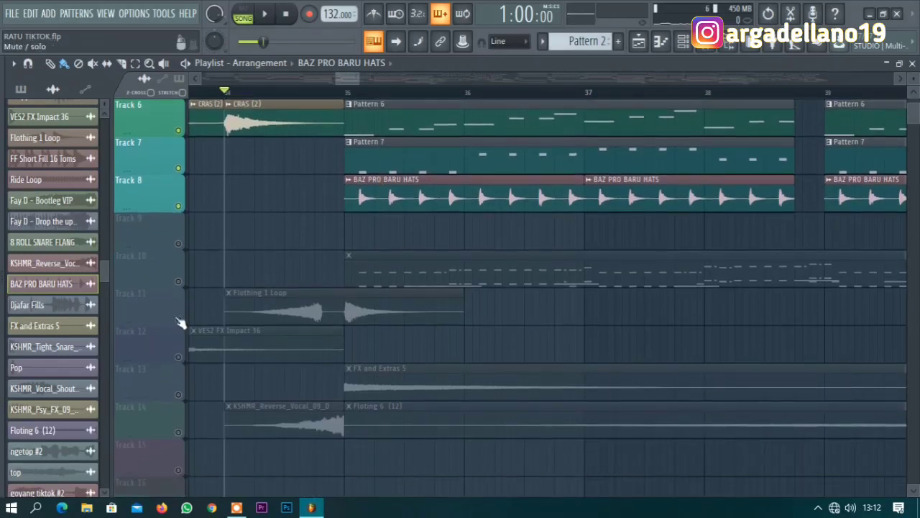
{"action": "left_click", "coordinate": [178, 319]}
{"action": "scroll", "coordinate": [201, 345], "scroll_direction": "down", "scroll_amount": 1}
{"action": "left_click", "coordinate": [178, 357]}
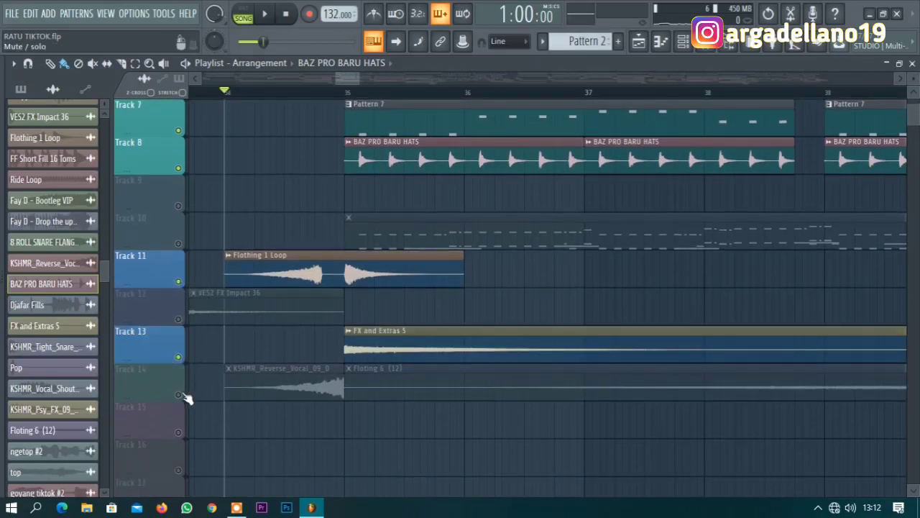
{"action": "left_click", "coordinate": [179, 394]}
{"action": "scroll", "coordinate": [328, 335], "scroll_direction": "down", "scroll_amount": 1}
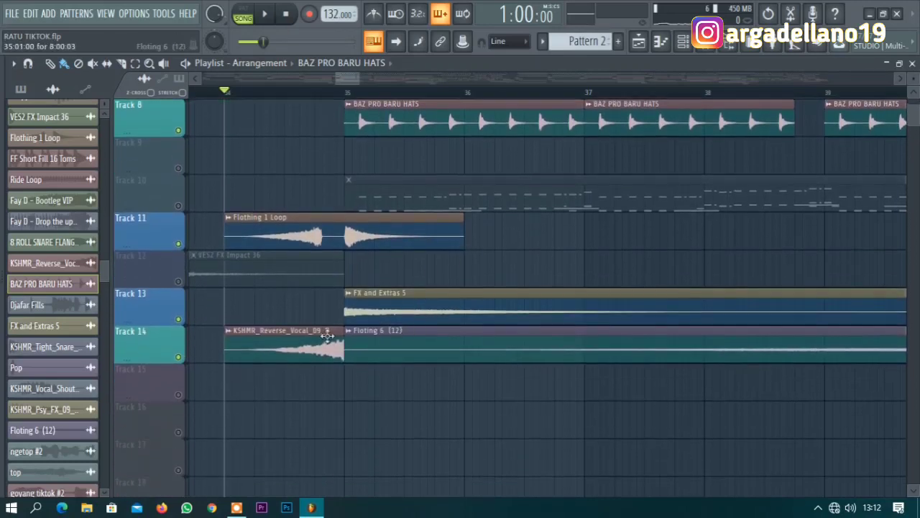
{"action": "right_click", "coordinate": [233, 339]}
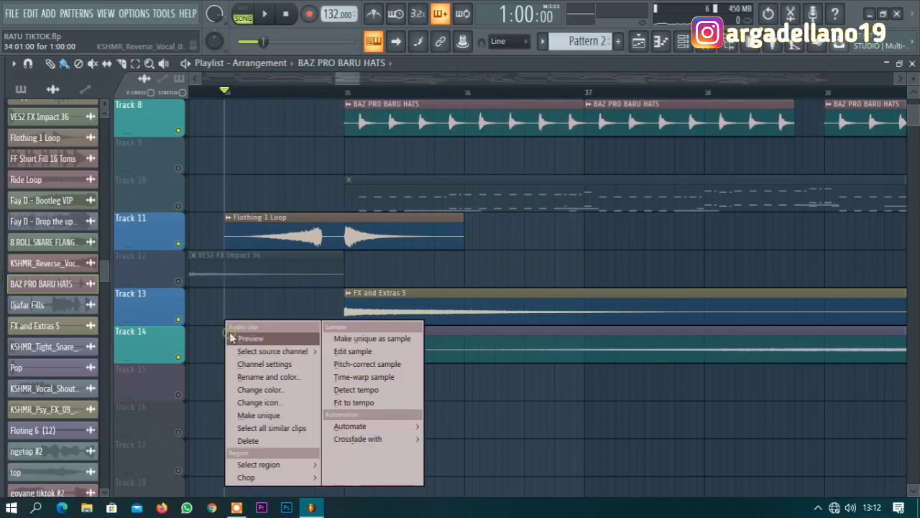
{"action": "left_click", "coordinate": [279, 342]}
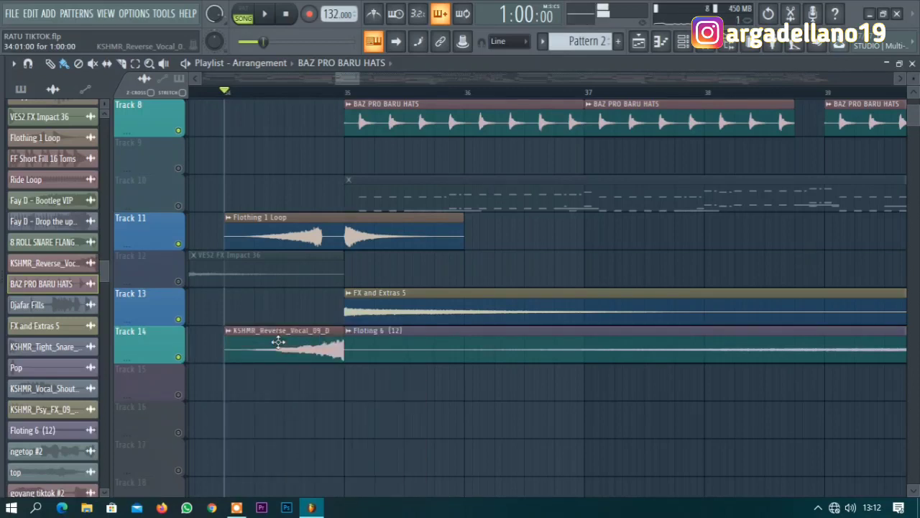
Unmute all remaining tracks and play the full arrangement from bar 34.
{"action": "scroll", "coordinate": [278, 342], "scroll_direction": "up", "scroll_amount": 3}
{"action": "left_click", "coordinate": [185, 320]}
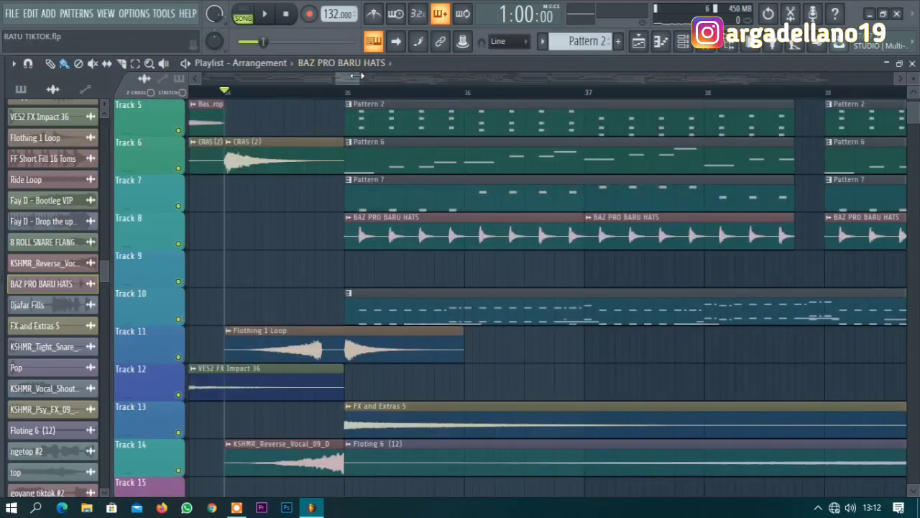
{"action": "left_click_drag", "start_coordinate": [357, 76], "coordinate": [470, 80]}
{"action": "left_click_drag", "start_coordinate": [459, 81], "coordinate": [431, 86]}
{"action": "scroll", "coordinate": [441, 114], "scroll_direction": "up", "scroll_amount": 2}
{"action": "key", "text": "space"}
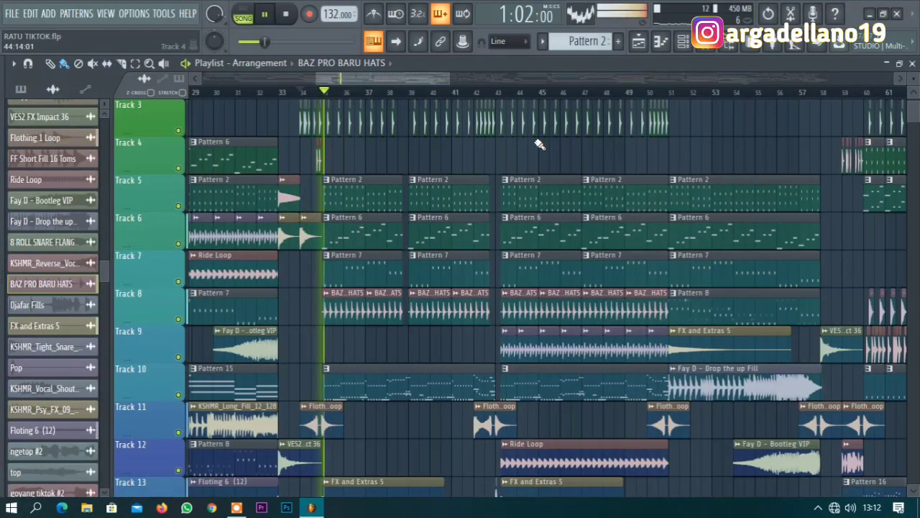
Examine the clips on all tracks between about bars 35 and 51 during playback, and stop the song.
{"action": "scroll", "coordinate": [539, 142], "scroll_direction": "down", "scroll_amount": 4}
{"action": "scroll", "coordinate": [534, 142], "scroll_direction": "up", "scroll_amount": 5}
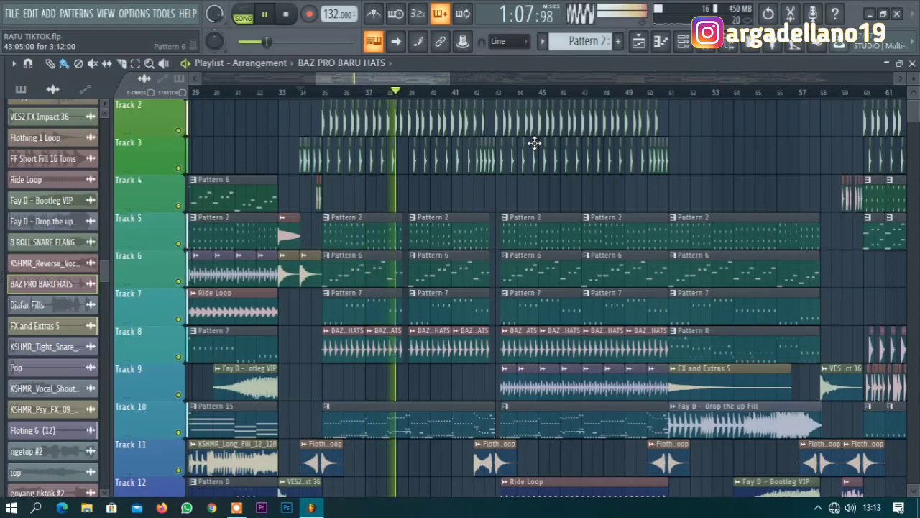
{"action": "scroll", "coordinate": [534, 143], "scroll_direction": "up", "scroll_amount": 1}
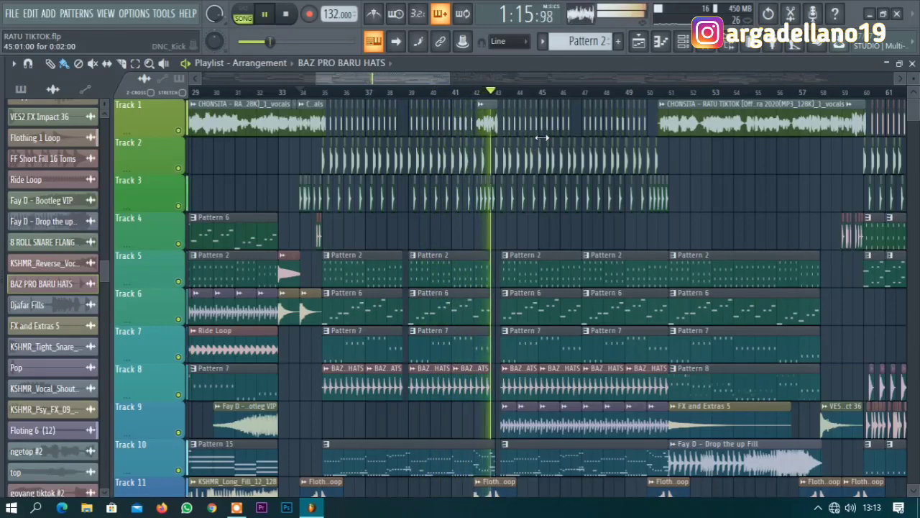
{"action": "scroll", "coordinate": [541, 137], "scroll_direction": "down", "scroll_amount": 6}
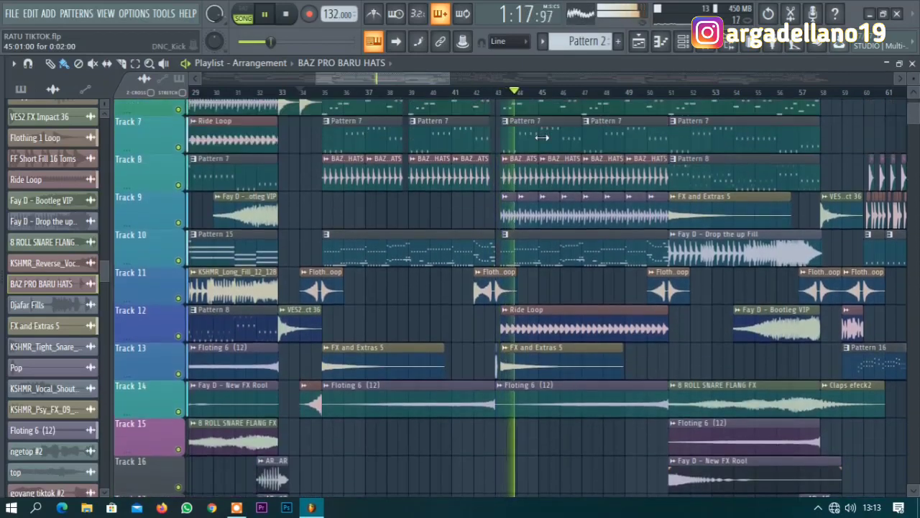
{"action": "scroll", "coordinate": [542, 137], "scroll_direction": "up", "scroll_amount": 5}
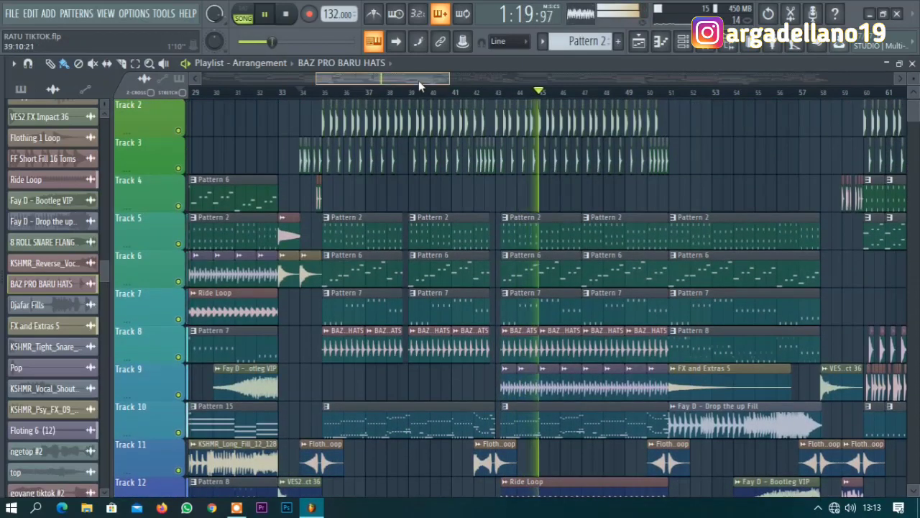
{"action": "left_click_drag", "start_coordinate": [419, 80], "coordinate": [461, 84]}
{"action": "scroll", "coordinate": [514, 142], "scroll_direction": "up", "scroll_amount": 1}
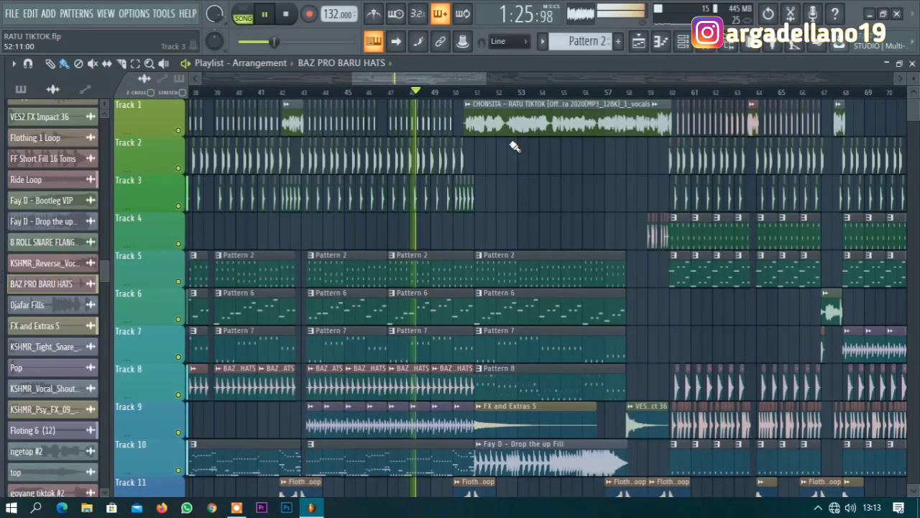
{"action": "scroll", "coordinate": [513, 146], "scroll_direction": "down", "scroll_amount": 1}
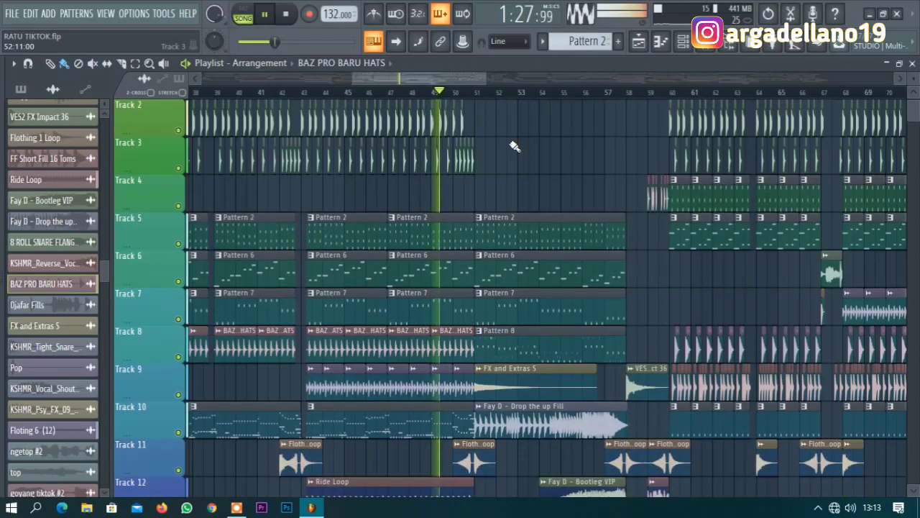
{"action": "scroll", "coordinate": [514, 146], "scroll_direction": "up", "scroll_amount": 1}
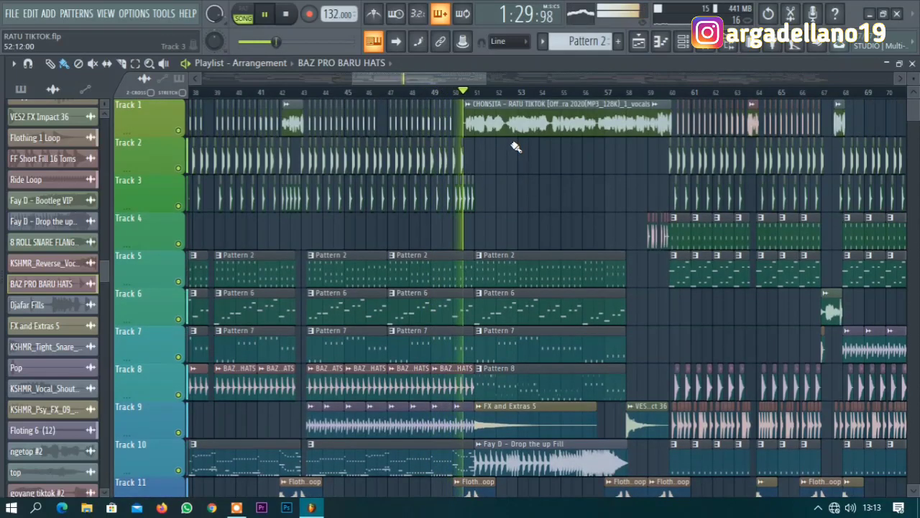
{"action": "key", "text": "space"}
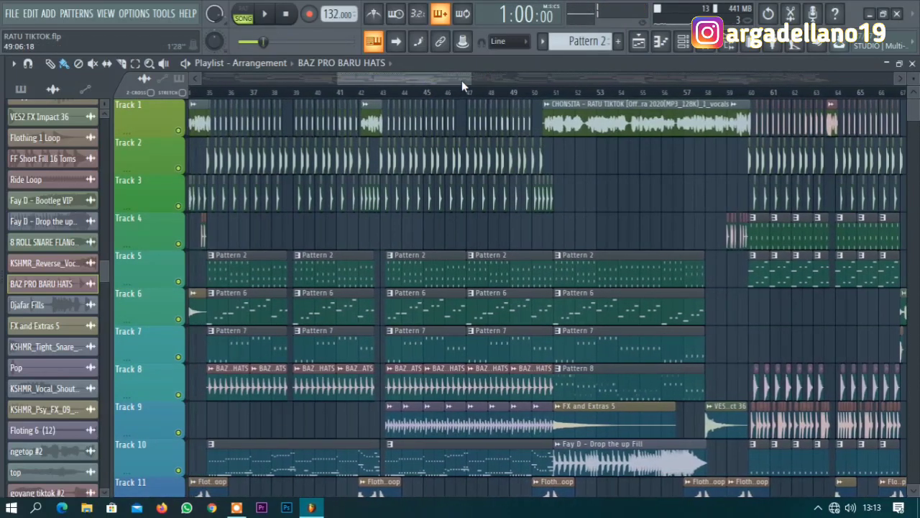
Open the unnamed pattern at bar 35 on Track 10 in the piano roll and check its instruments in the Channel rack.
{"action": "scroll", "coordinate": [333, 238], "scroll_direction": "down", "scroll_amount": 7}
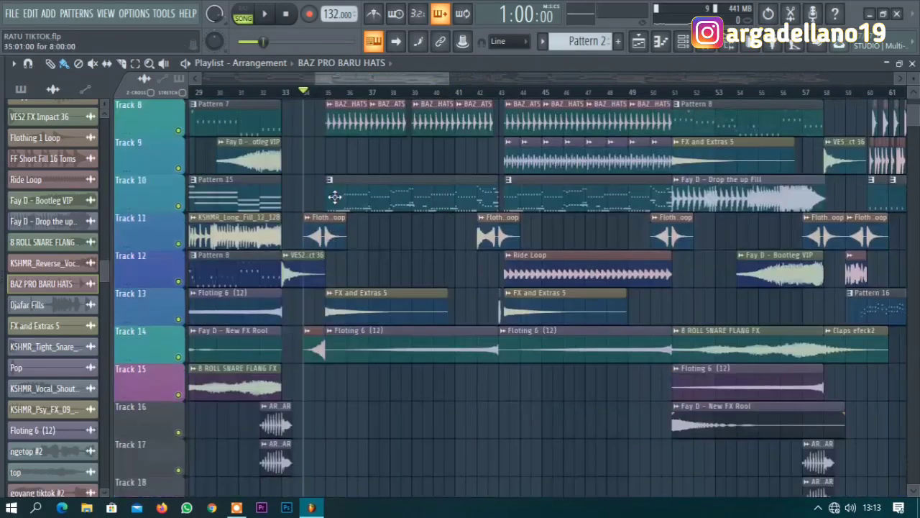
{"action": "double_click", "coordinate": [334, 197]}
{"action": "left_click", "coordinate": [683, 42]}
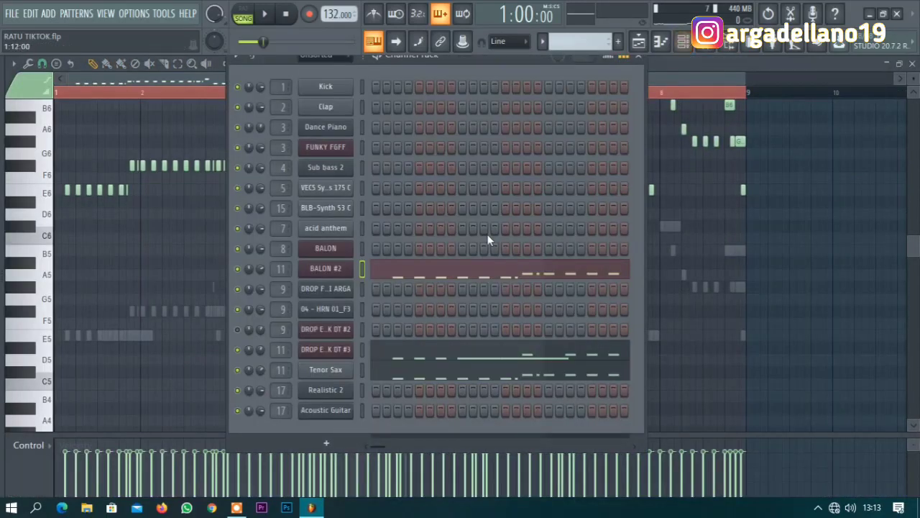
{"action": "left_click", "coordinate": [678, 82]}
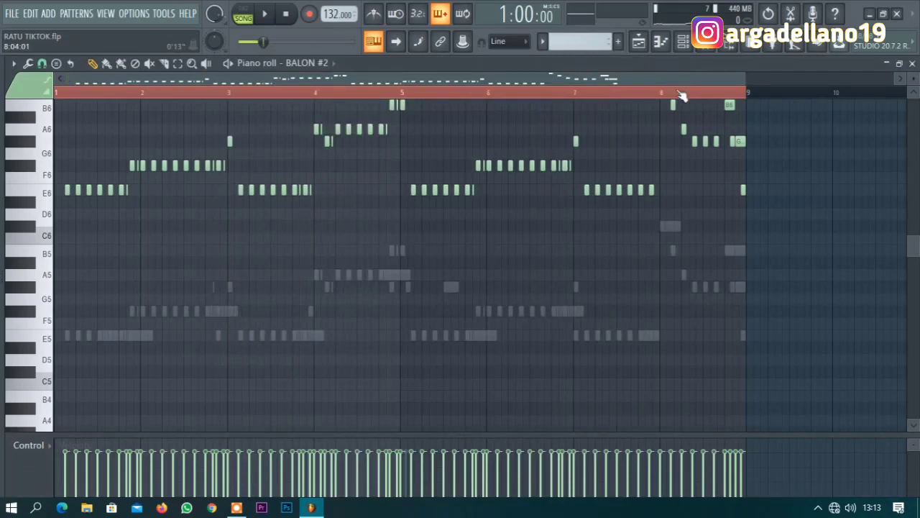
Inspect the synth settings of the BALON #2 channel, and close its plugin window.
{"action": "left_click", "coordinate": [683, 41]}
{"action": "left_click", "coordinate": [355, 264]}
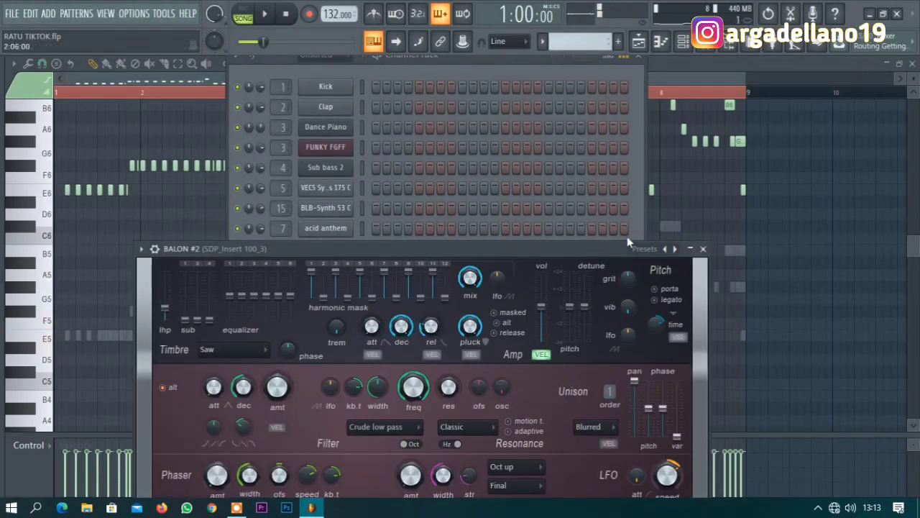
{"action": "left_click", "coordinate": [703, 249]}
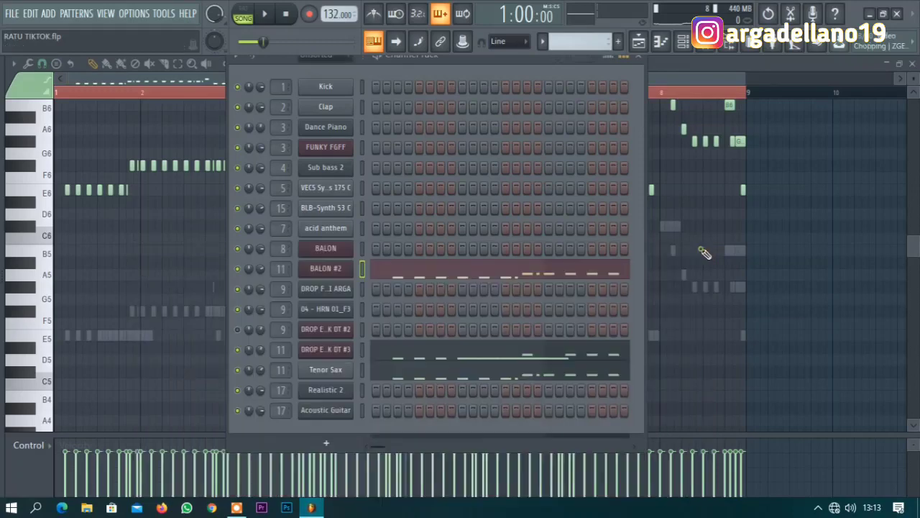
{"action": "left_click", "coordinate": [332, 272]}
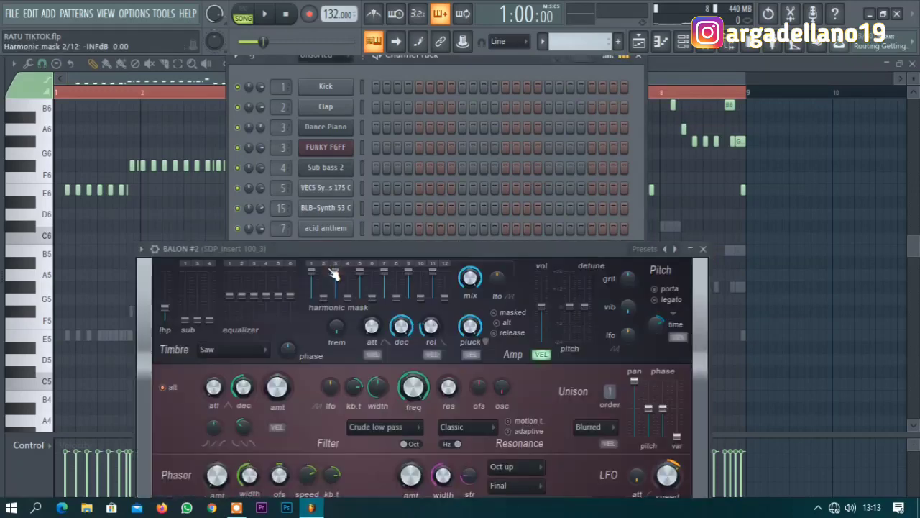
{"action": "left_click", "coordinate": [703, 250]}
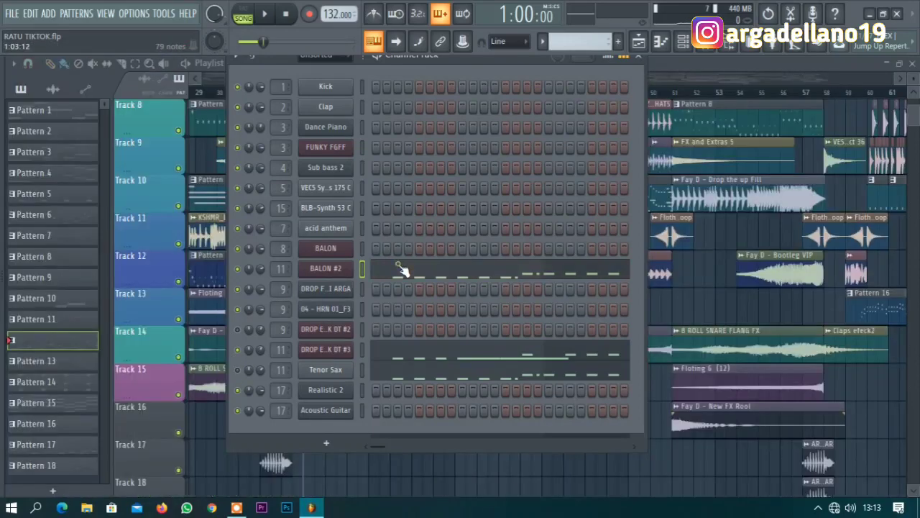
Open the BALON #2 notes in the piano roll and examine the melody closely from bar 1.
{"action": "left_click", "coordinate": [400, 267]}
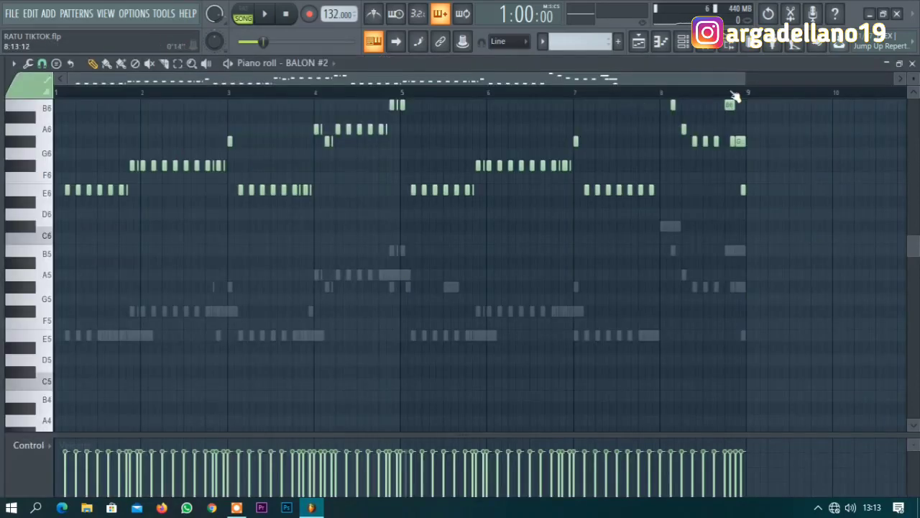
{"action": "scroll", "coordinate": [813, 137], "scroll_direction": "up", "scroll_amount": 4}
{"action": "left_click_drag", "start_coordinate": [743, 79], "coordinate": [549, 75]}
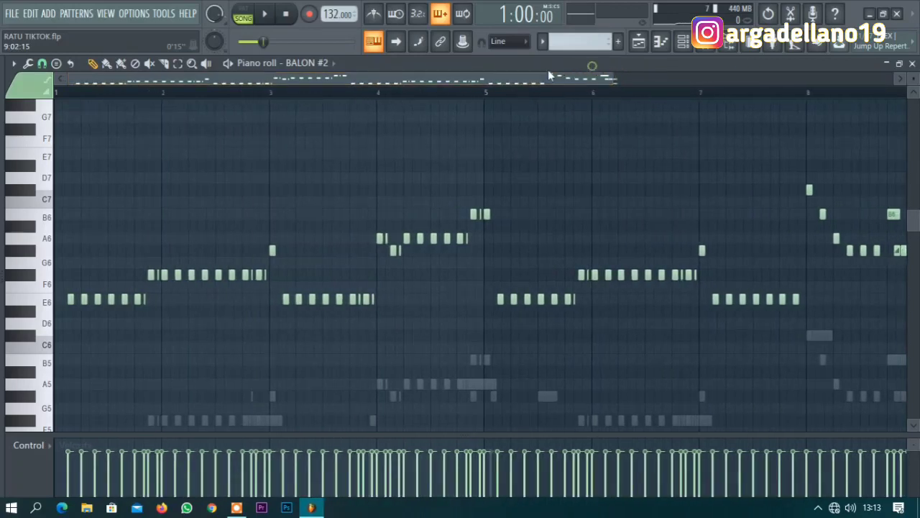
{"action": "left_click_drag", "start_coordinate": [609, 80], "coordinate": [428, 78]}
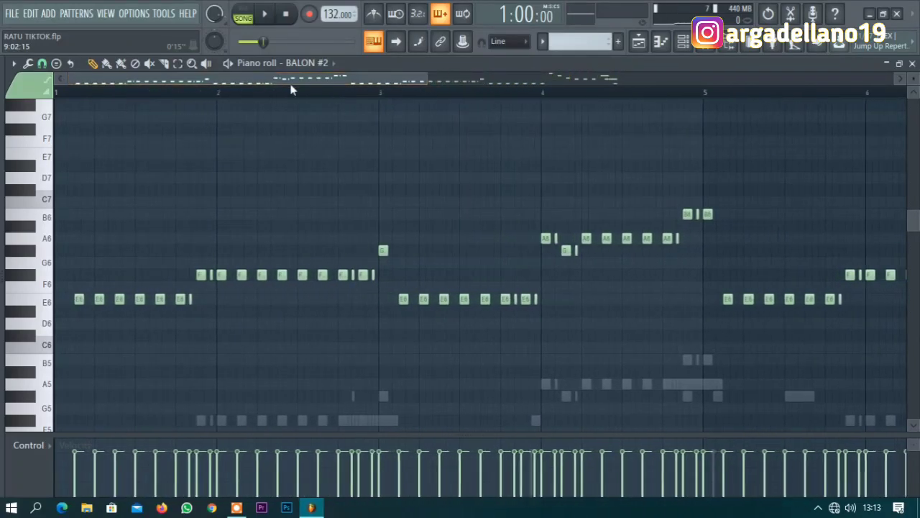
Play the unnamed pattern on its own while following the BALON #2 notes in the piano roll through bar 9, and stop it.
{"action": "left_click", "coordinate": [228, 63]}
{"action": "key", "text": "F6"}
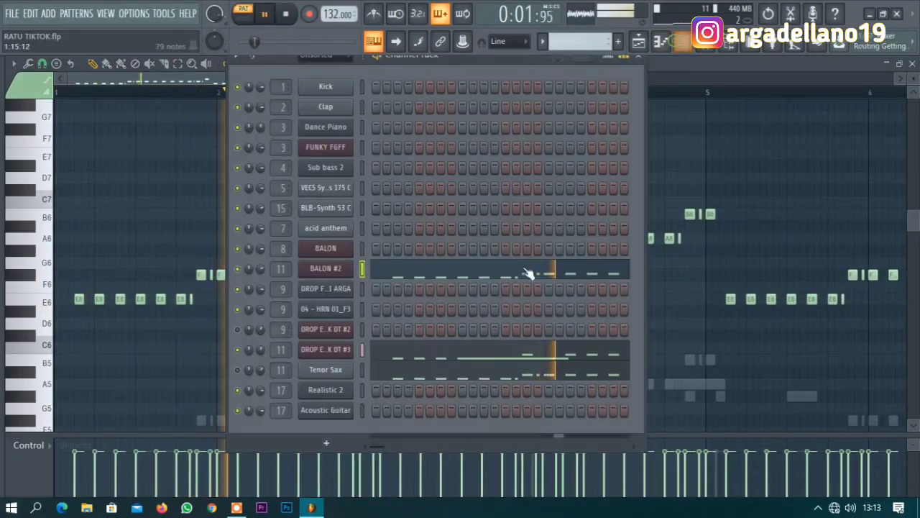
{"action": "key", "text": "space"}
{"action": "key", "text": "space"}
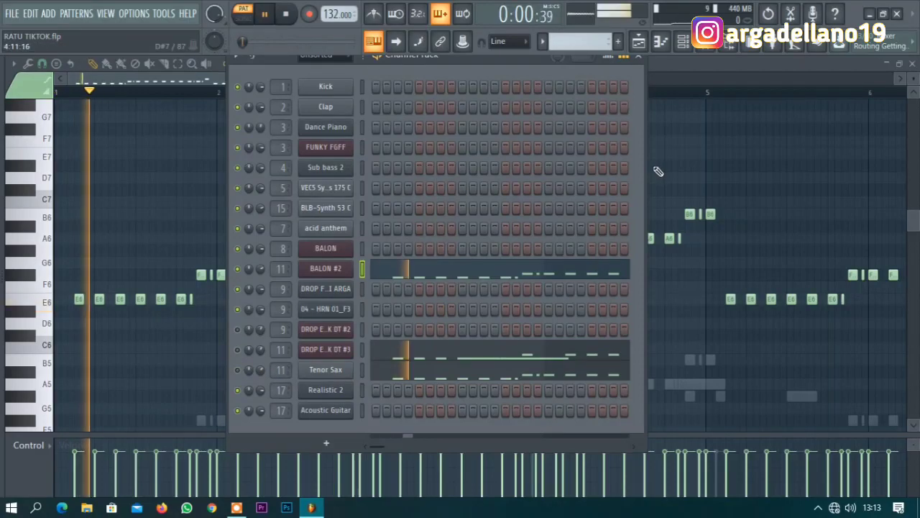
{"action": "key", "text": "F5"}
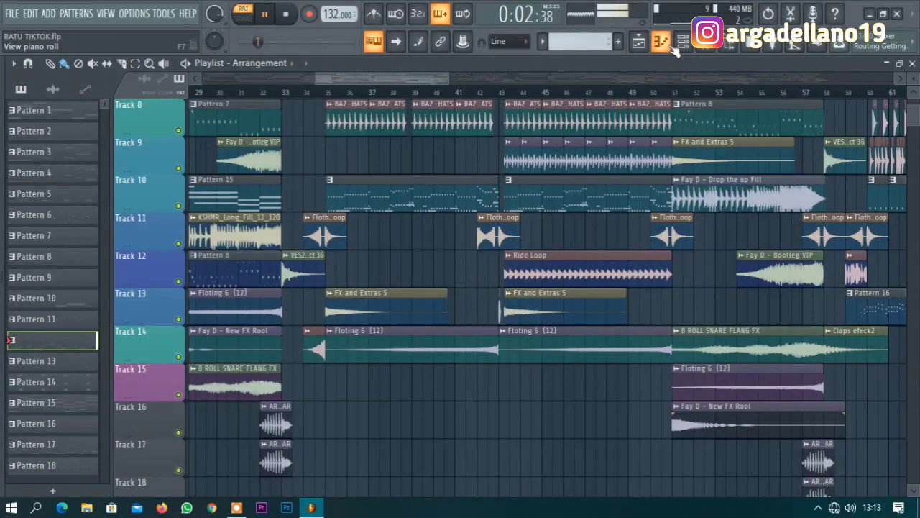
{"action": "left_click", "coordinate": [672, 46]}
{"action": "left_click_drag", "start_coordinate": [435, 84], "coordinate": [678, 92]}
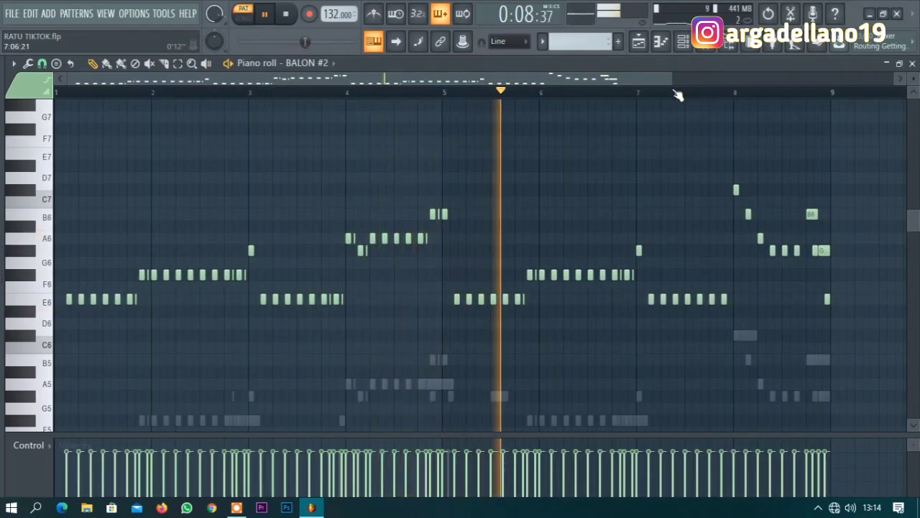
{"action": "left_click_drag", "start_coordinate": [653, 82], "coordinate": [698, 84]}
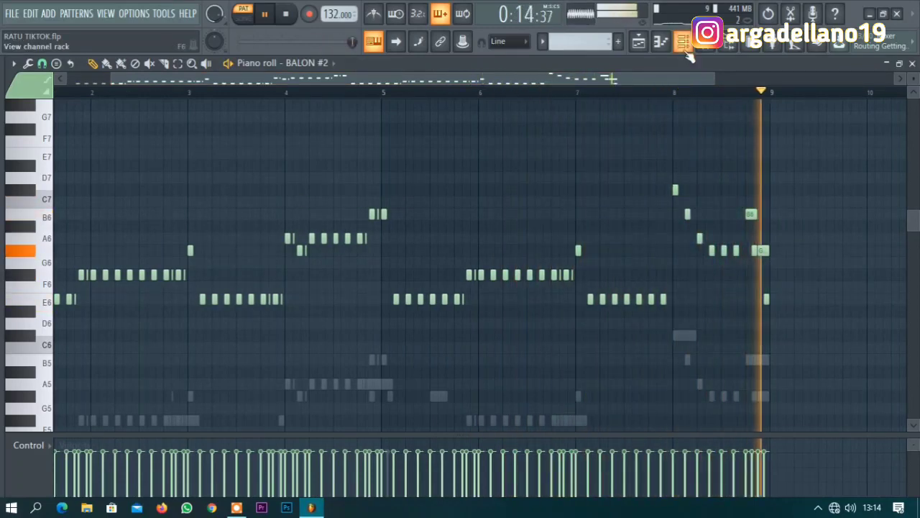
{"action": "left_click", "coordinate": [685, 46]}
{"action": "key", "text": "space"}
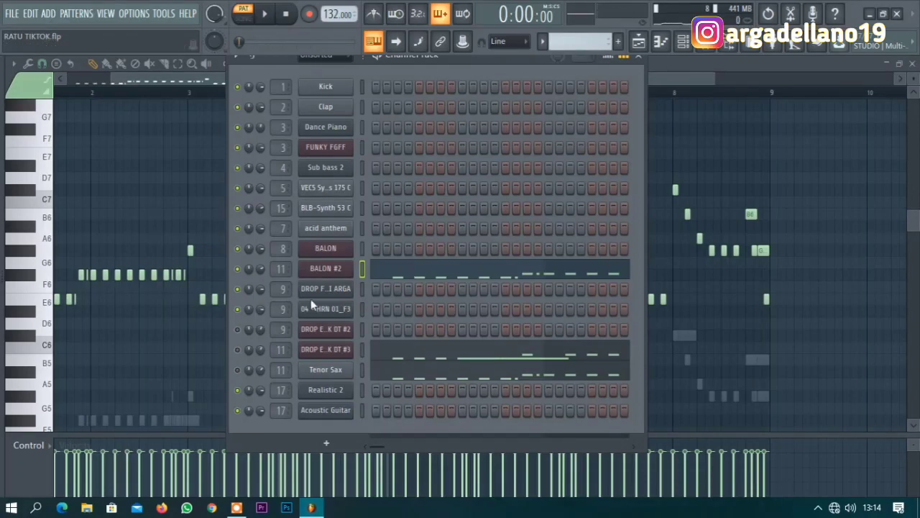
Inspect the synth settings of the DROP ENAK DT #3 channel and play a few test notes on it.
{"action": "left_click", "coordinate": [303, 352]}
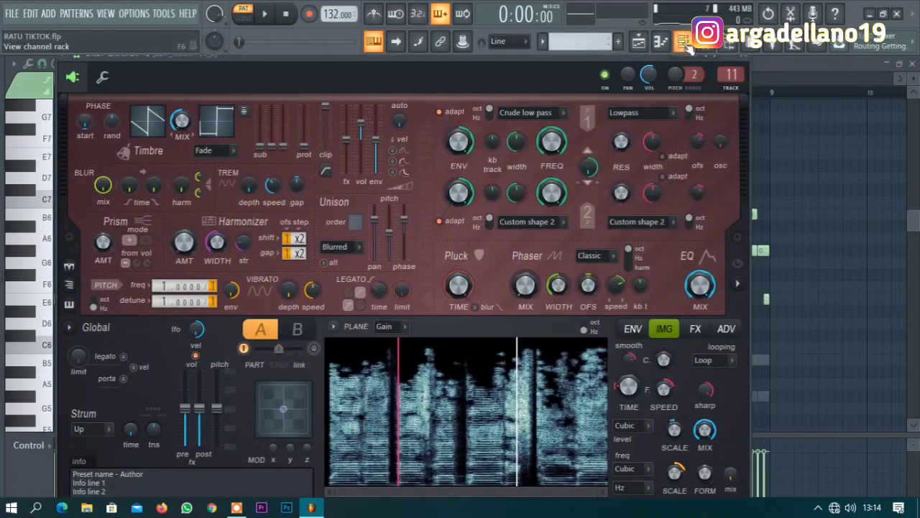
{"action": "key", "text": "e"}
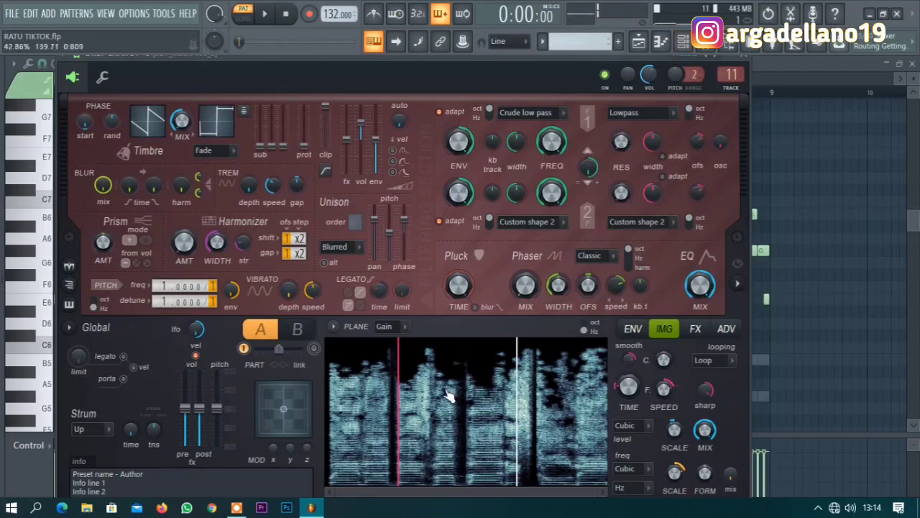
{"action": "key", "text": "r"}
{"action": "key", "text": "r"}
{"action": "key", "text": "r"}
{"action": "key", "text": "r"}
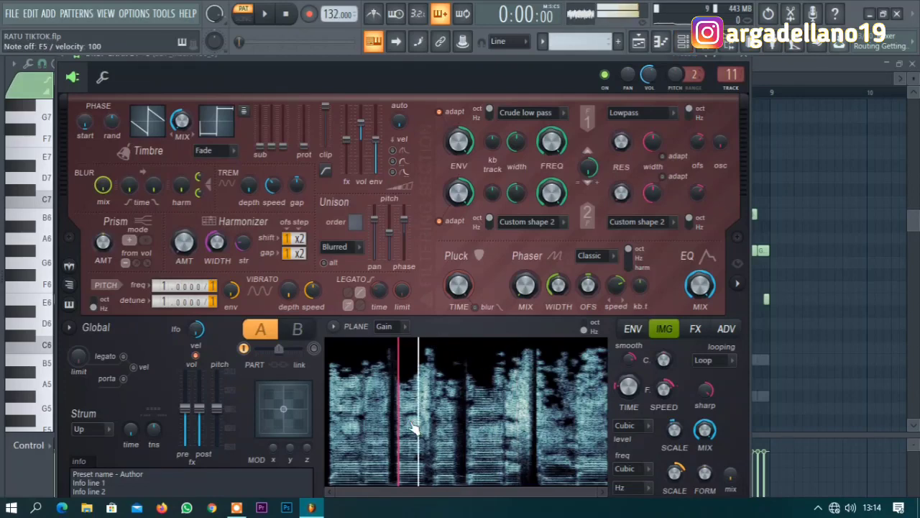
Mute the BALON #2 channel and open the DROP ENAK DT #3 notes in the piano roll.
{"action": "left_click", "coordinate": [661, 44]}
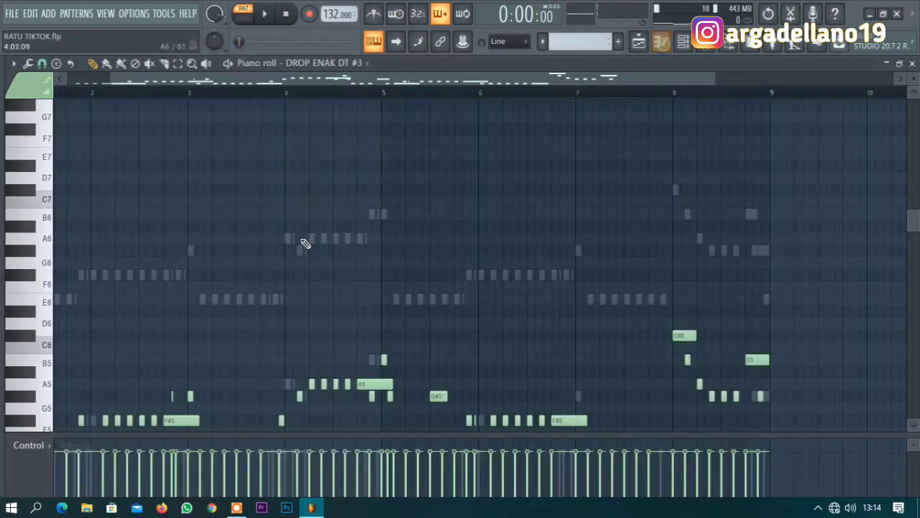
{"action": "left_click", "coordinate": [684, 45]}
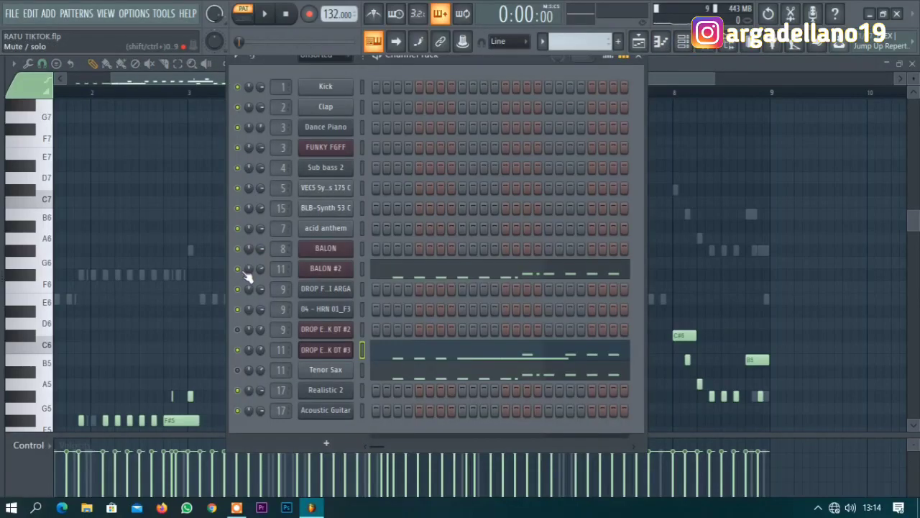
{"action": "left_click", "coordinate": [398, 352]}
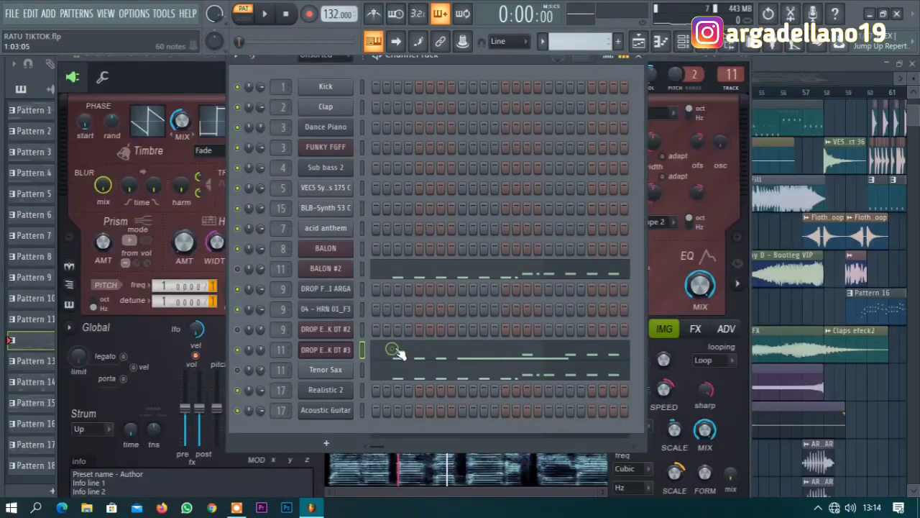
Play the DROP ENAK DT #3 melody while following its notes in the piano roll through bar 9, and stop playback.
{"action": "scroll", "coordinate": [396, 348], "scroll_direction": "down", "scroll_amount": 4}
{"action": "key", "text": "space"}
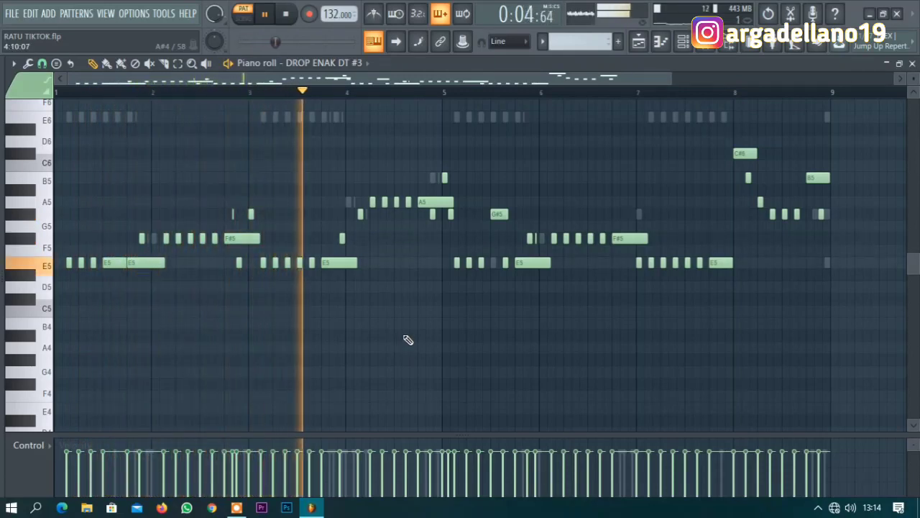
{"action": "left_click_drag", "start_coordinate": [674, 74], "coordinate": [567, 76]}
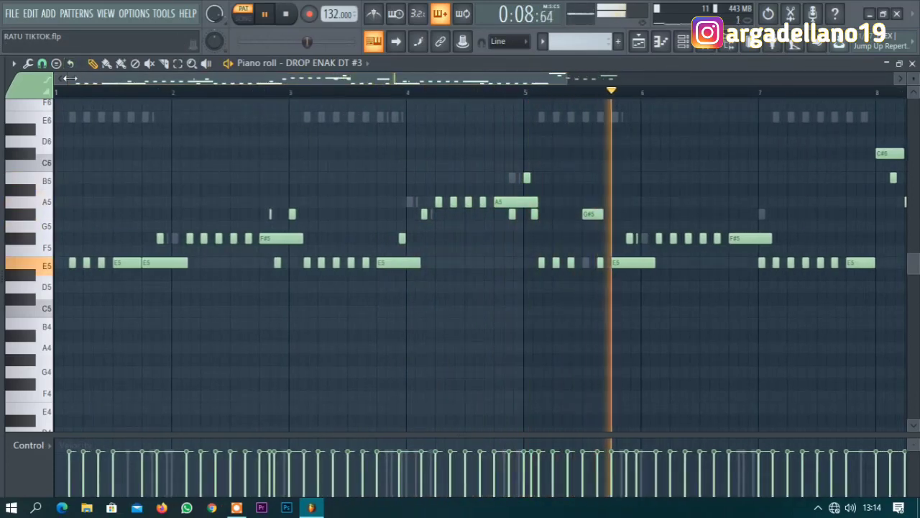
{"action": "left_click_drag", "start_coordinate": [67, 77], "coordinate": [406, 79]}
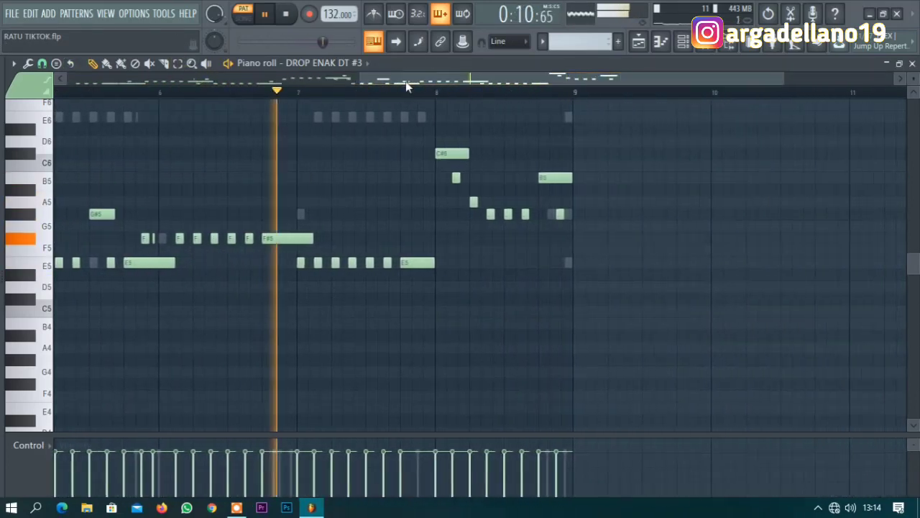
{"action": "scroll", "coordinate": [405, 150], "scroll_direction": "up", "scroll_amount": 1}
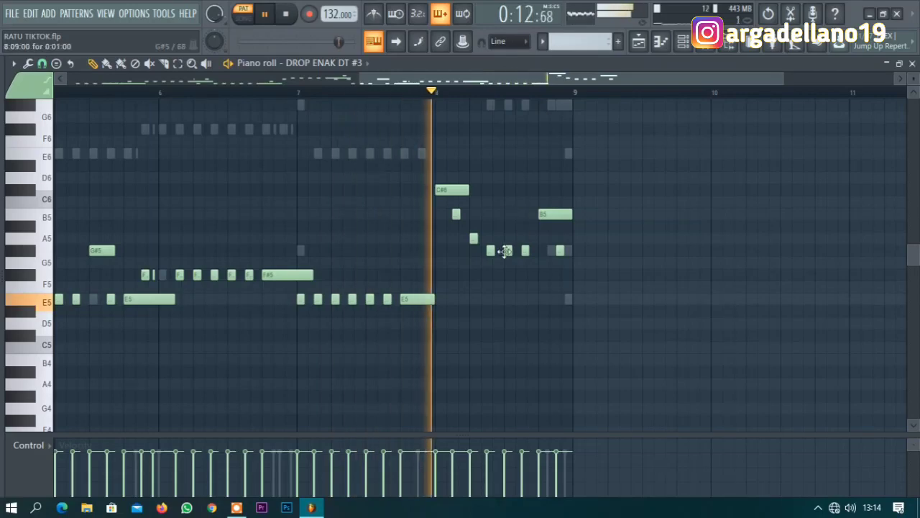
{"action": "key", "text": "space"}
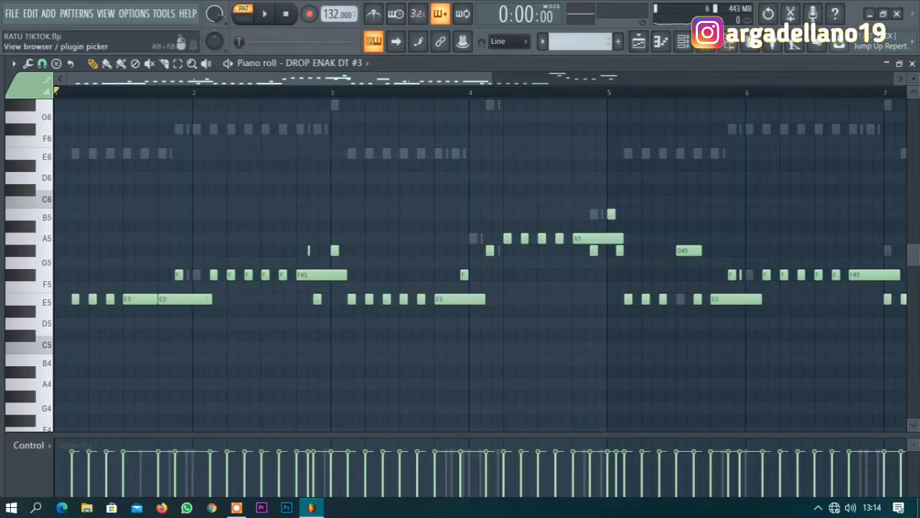
Inspect the Fruity Reeverb 2 and Gross Beat settings on mixer track 11, SDP_Insert 100_3.
{"action": "left_click", "coordinate": [683, 42]}
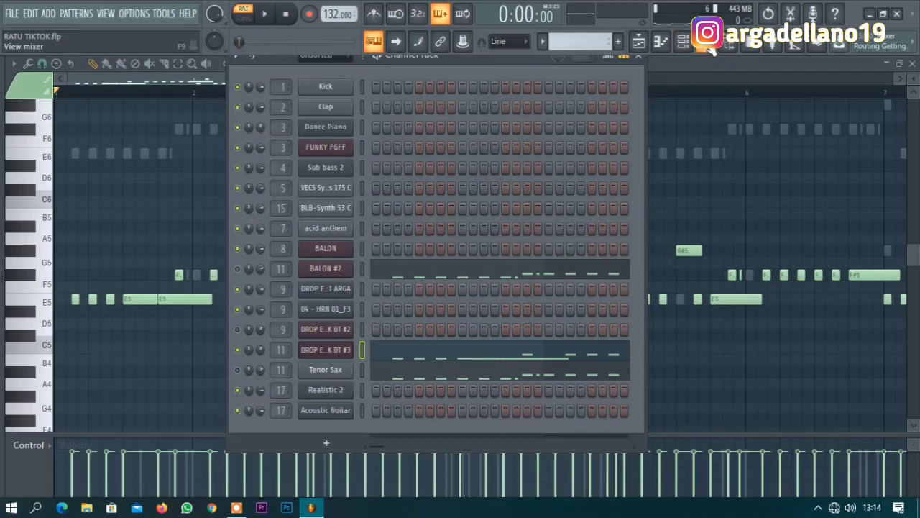
{"action": "left_click", "coordinate": [706, 43]}
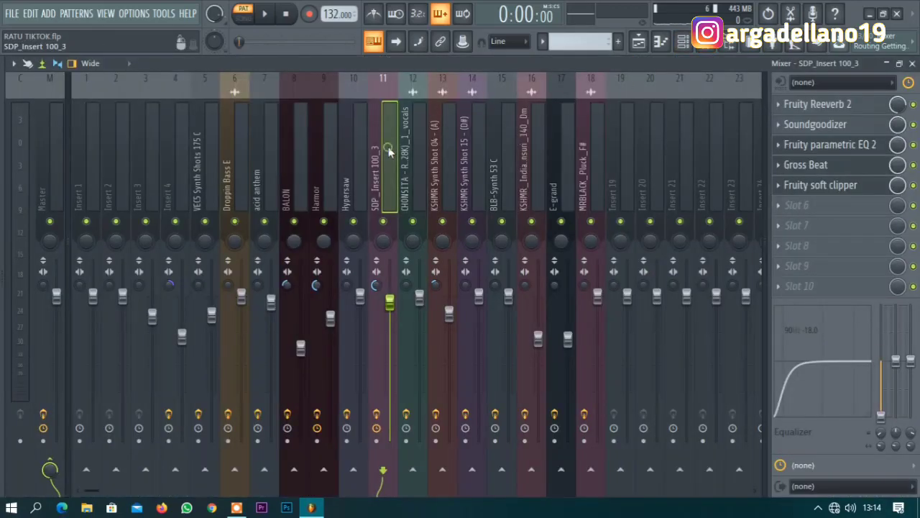
{"action": "left_click", "coordinate": [830, 105]}
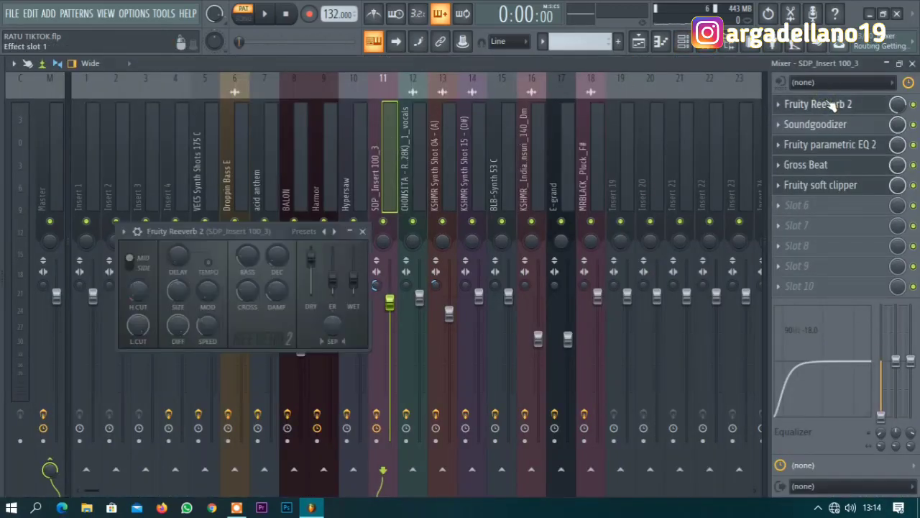
{"action": "left_click", "coordinate": [809, 165]}
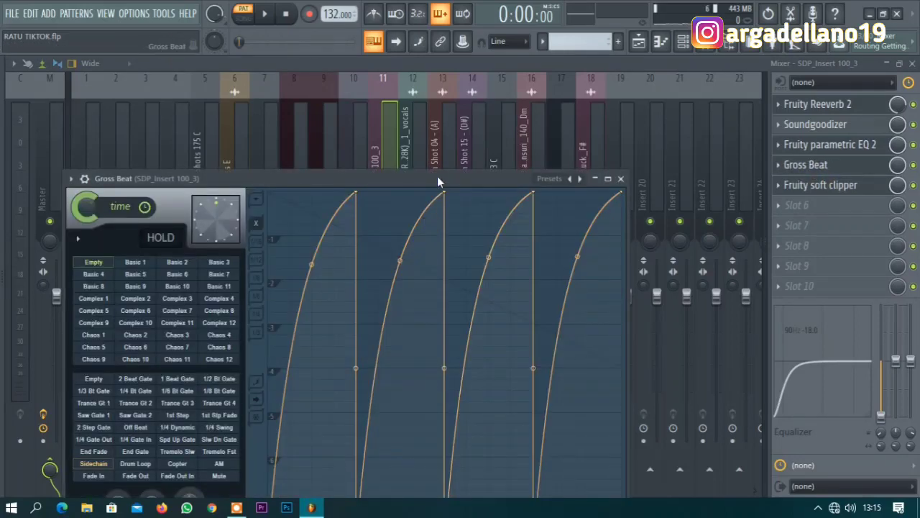
Play the pattern with Gross Beat on mixer track 11 bypassed and enabled to compare the sound, and stop playback.
{"action": "key", "text": "space"}
{"action": "key", "text": "space"}
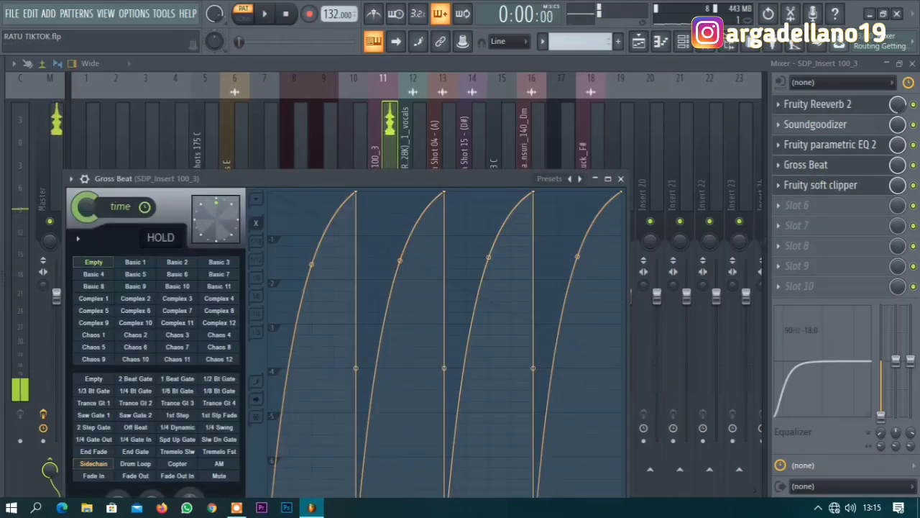
{"action": "left_click", "coordinate": [912, 164]}
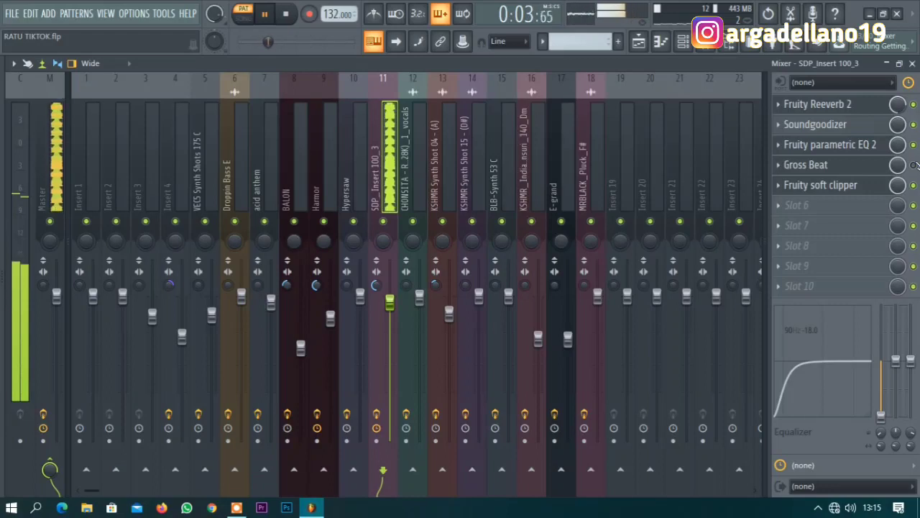
{"action": "key", "text": "space"}
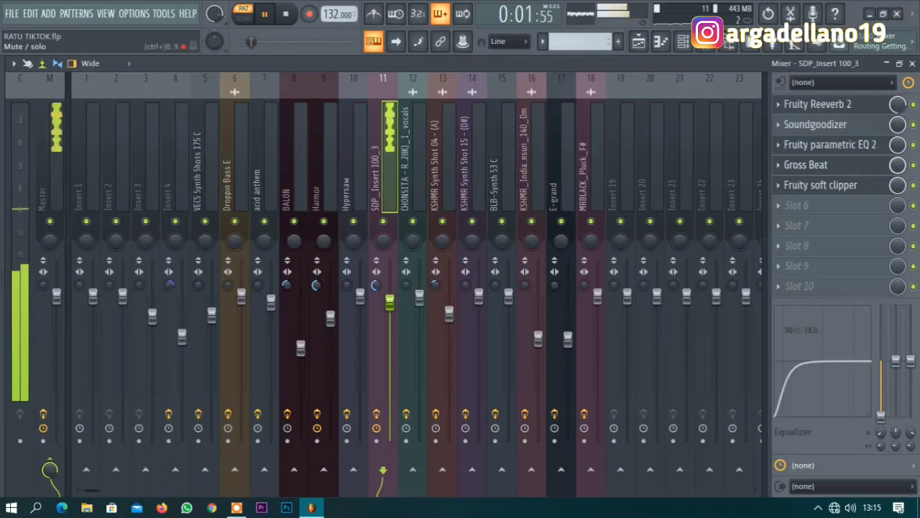
{"action": "key", "text": "space"}
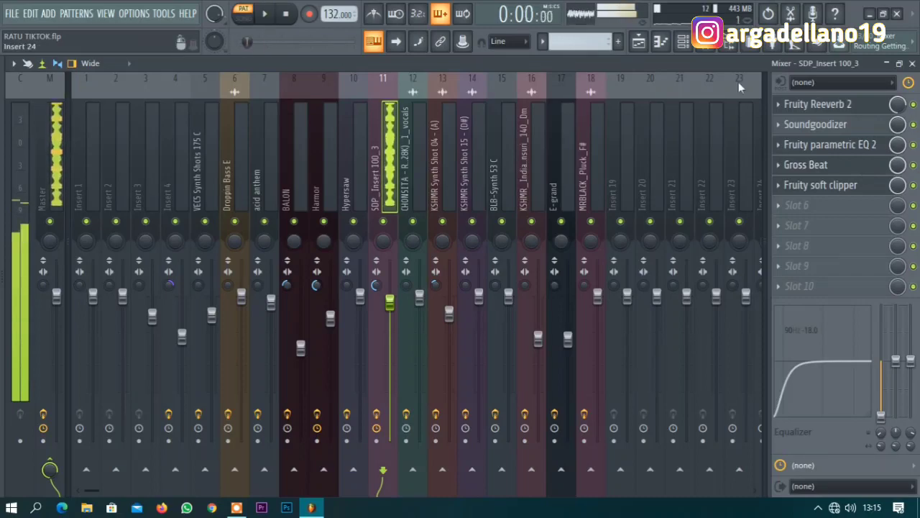
Return to the playlist and move on to the song section around bars 54 to 85.
{"action": "left_click", "coordinate": [639, 41]}
{"action": "scroll", "coordinate": [569, 222], "scroll_direction": "up", "scroll_amount": 6}
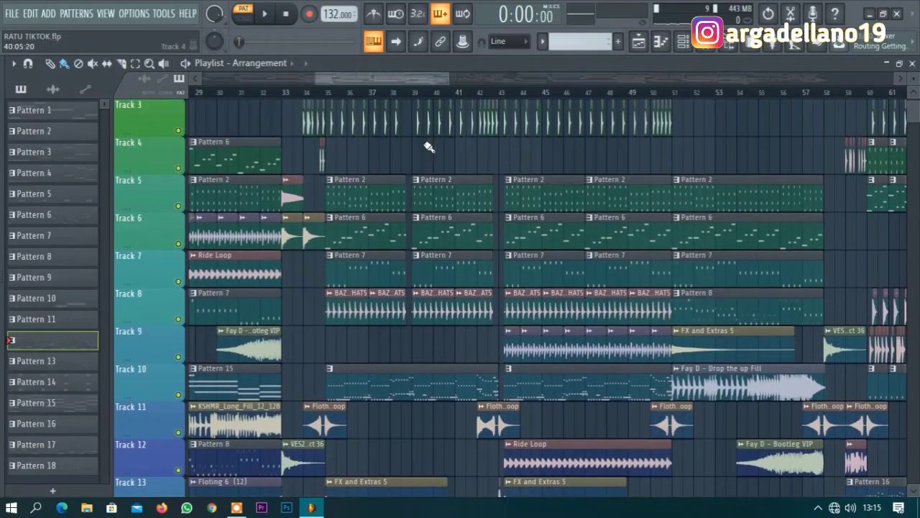
{"action": "scroll", "coordinate": [440, 138], "scroll_direction": "up", "scroll_amount": 1}
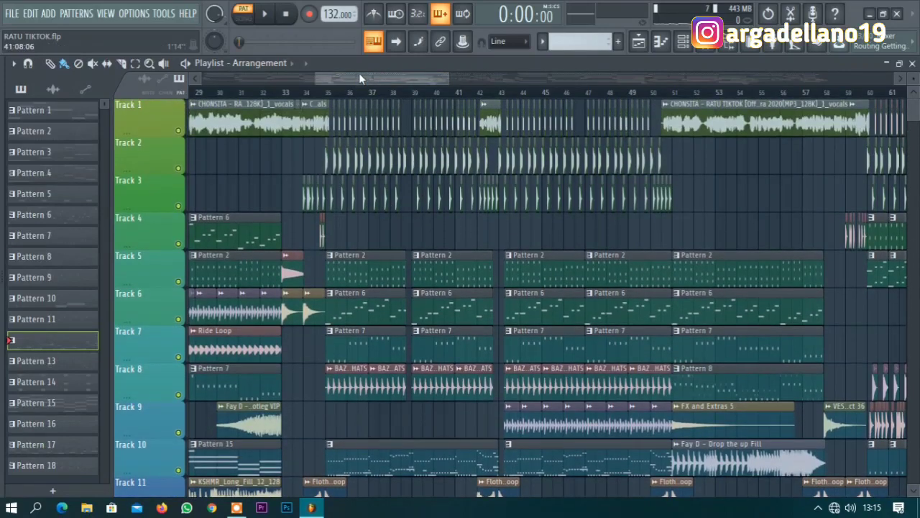
{"action": "scroll", "coordinate": [359, 75], "scroll_direction": "right", "scroll_amount": 2}
{"action": "scroll", "coordinate": [381, 171], "scroll_direction": "down", "scroll_amount": 3}
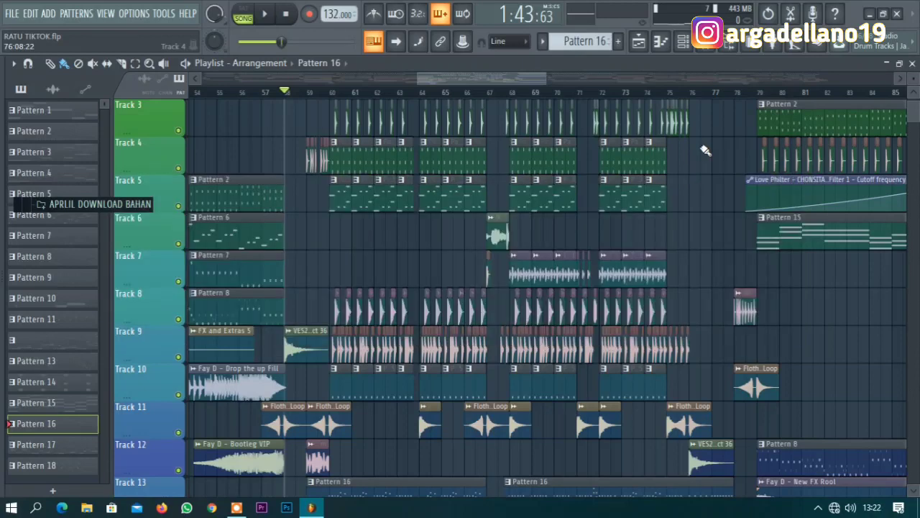
Examine the clips on all tracks of the playlist between about bars 56 and 76.
{"action": "scroll", "coordinate": [917, 112], "scroll_direction": "up", "scroll_amount": 1}
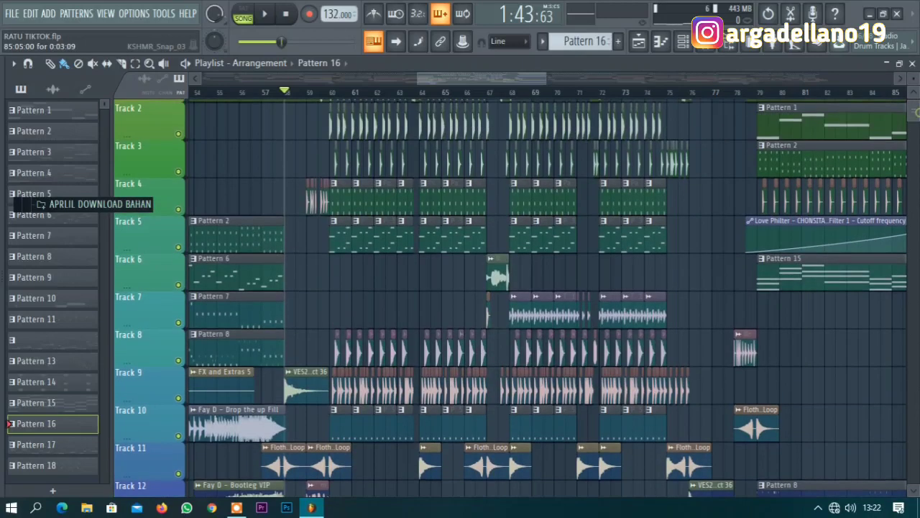
{"action": "left_click_drag", "start_coordinate": [433, 84], "coordinate": [435, 84]}
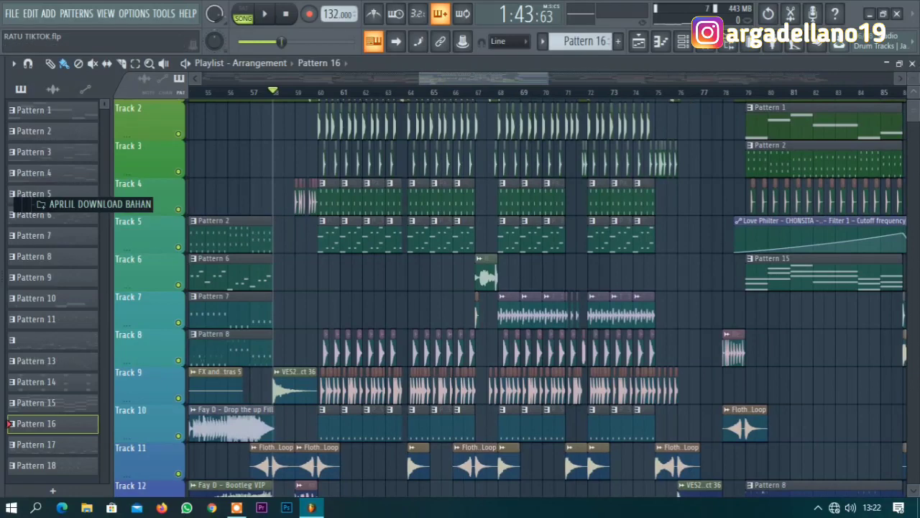
{"action": "scroll", "coordinate": [913, 111], "scroll_direction": "up", "scroll_amount": 1}
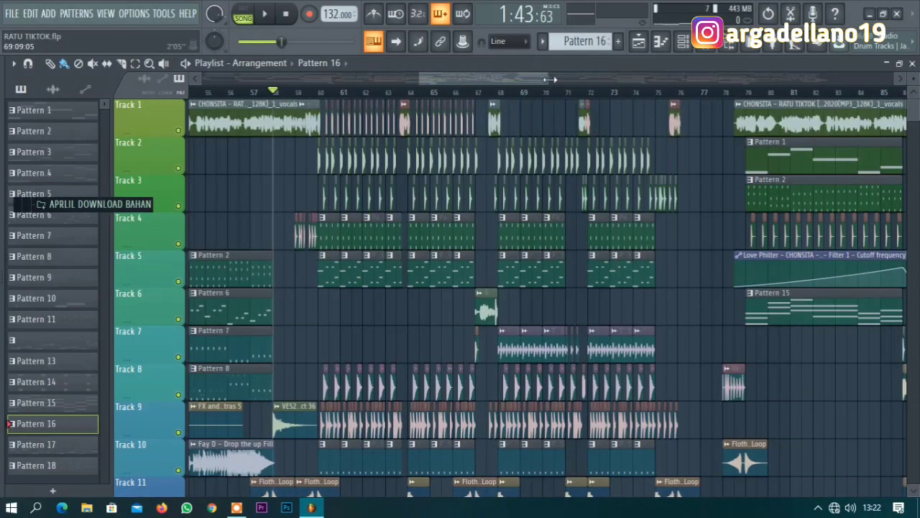
{"action": "left_click_drag", "start_coordinate": [550, 79], "coordinate": [515, 79]}
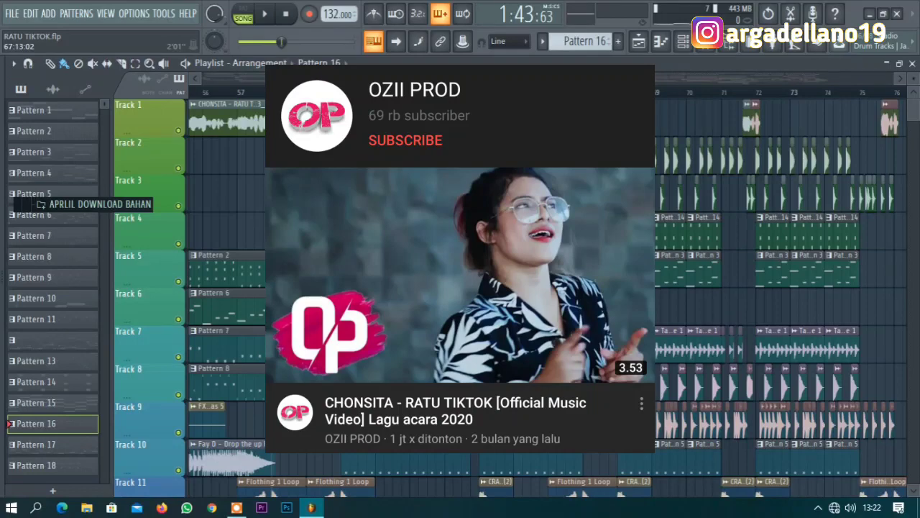
{"action": "scroll", "coordinate": [460, 309], "scroll_direction": "down", "scroll_amount": 1}
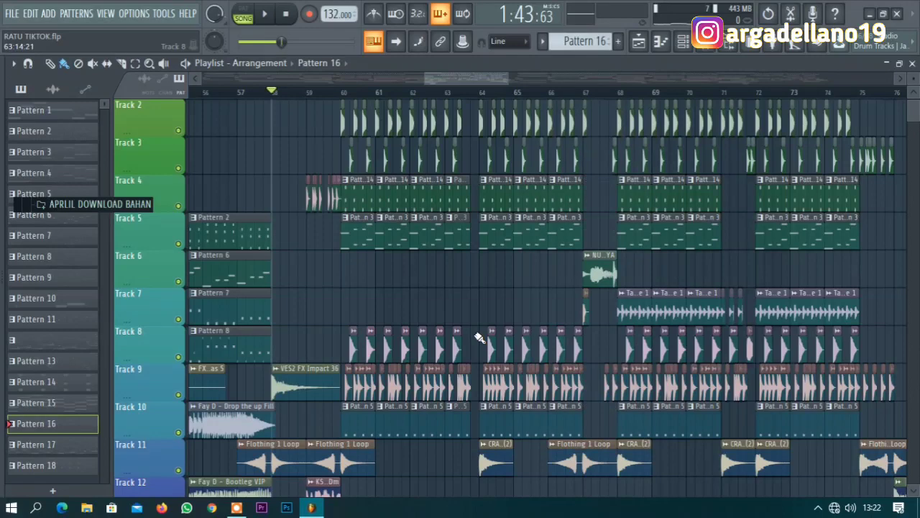
{"action": "scroll", "coordinate": [479, 338], "scroll_direction": "down", "scroll_amount": 7}
{"action": "scroll", "coordinate": [479, 335], "scroll_direction": "up", "scroll_amount": 3}
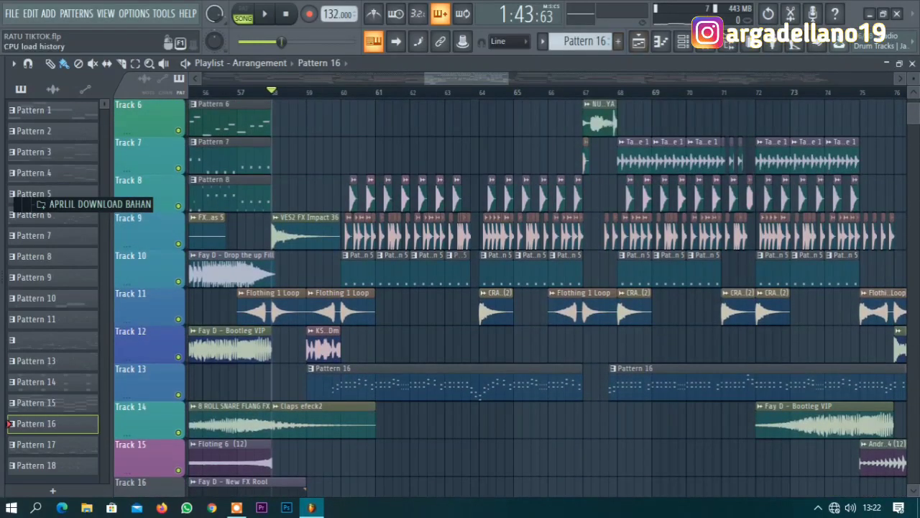
Inspect the Fruity Blood Overdrive and Fruity Balance settings on the Master mixer track.
{"action": "key", "text": "F9"}
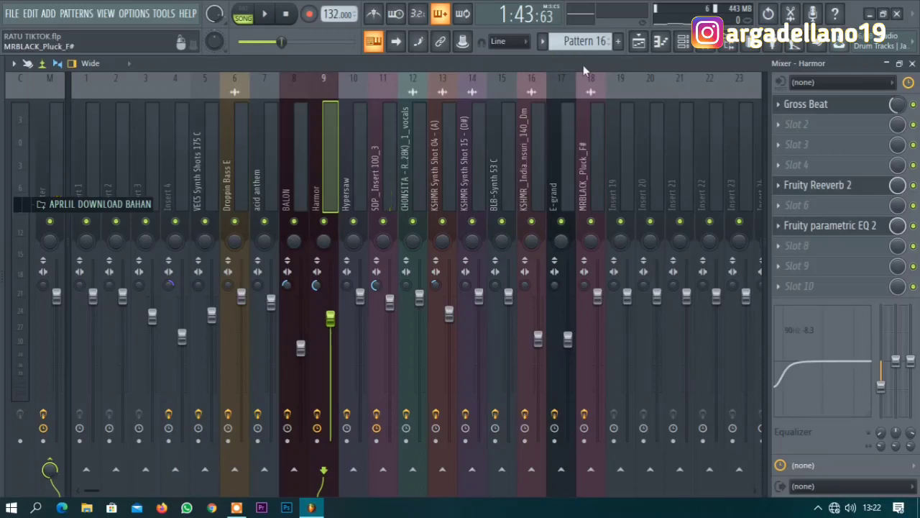
{"action": "left_click", "coordinate": [56, 145]}
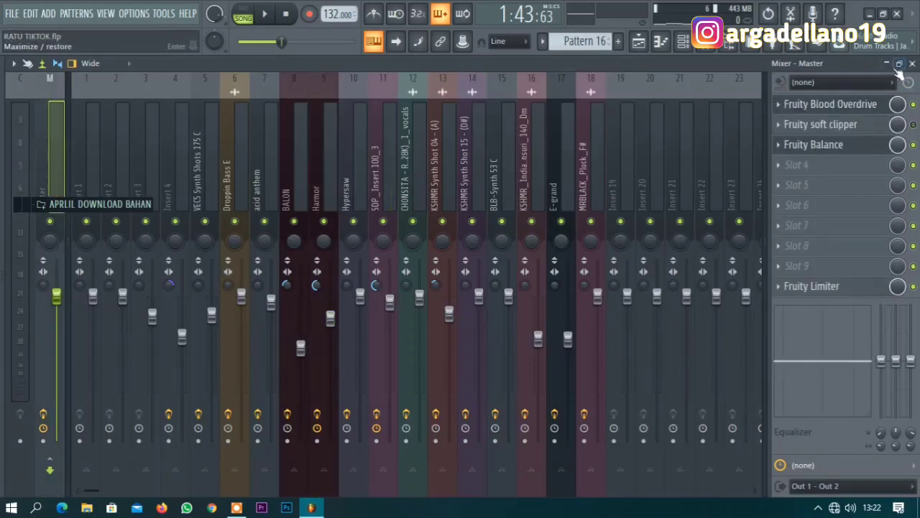
{"action": "left_click", "coordinate": [831, 105]}
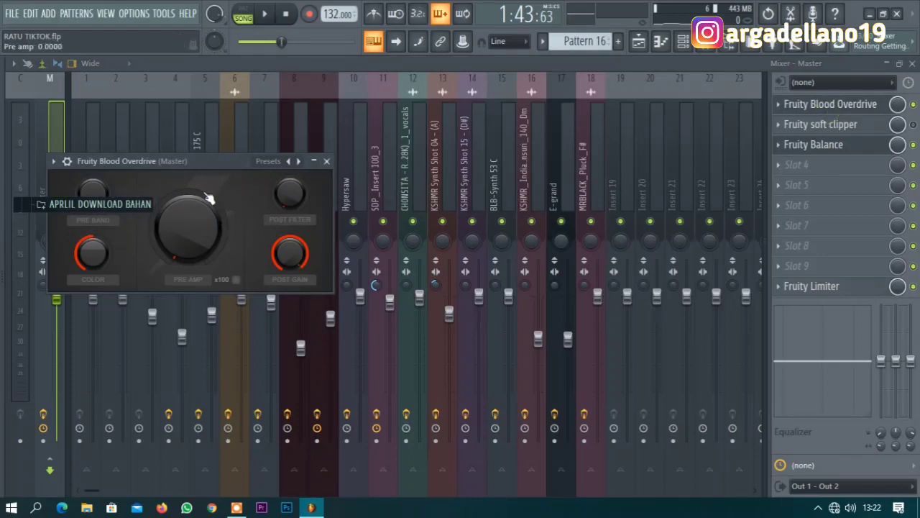
{"action": "left_click", "coordinate": [835, 148]}
{"action": "left_click", "coordinate": [836, 146]}
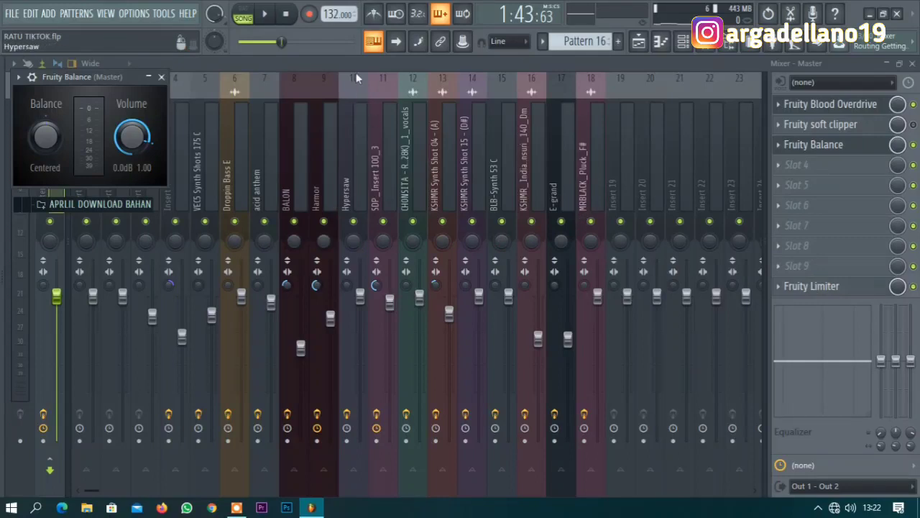
{"action": "left_click", "coordinate": [387, 64]}
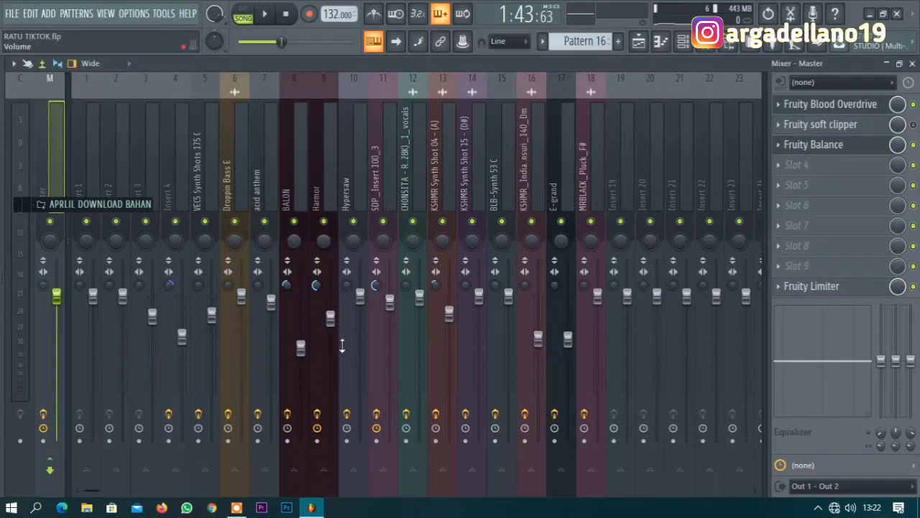
Return to the playlist and examine the clips on tracks 1 to 13 between about bars 53 and 77.
{"action": "left_click", "coordinate": [638, 41]}
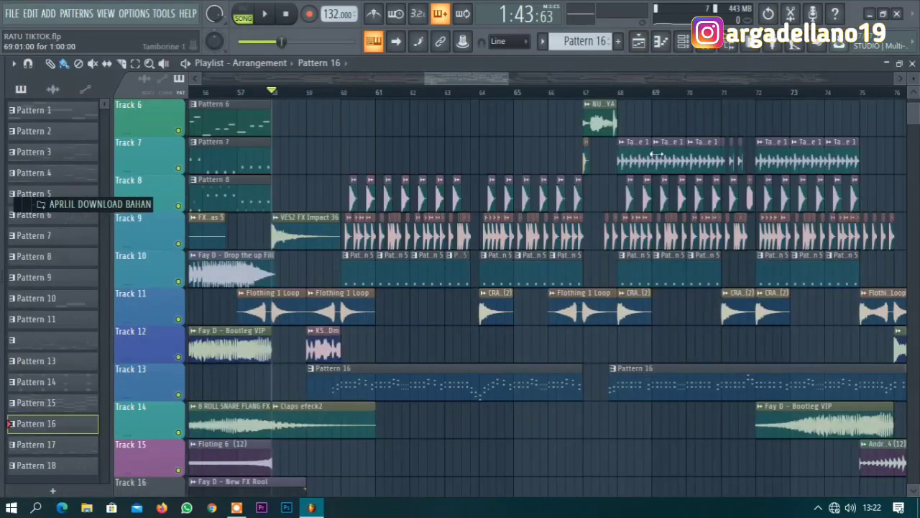
{"action": "scroll", "coordinate": [663, 152], "scroll_direction": "up", "scroll_amount": 4}
{"action": "left_click_drag", "start_coordinate": [912, 109], "coordinate": [910, 100]}
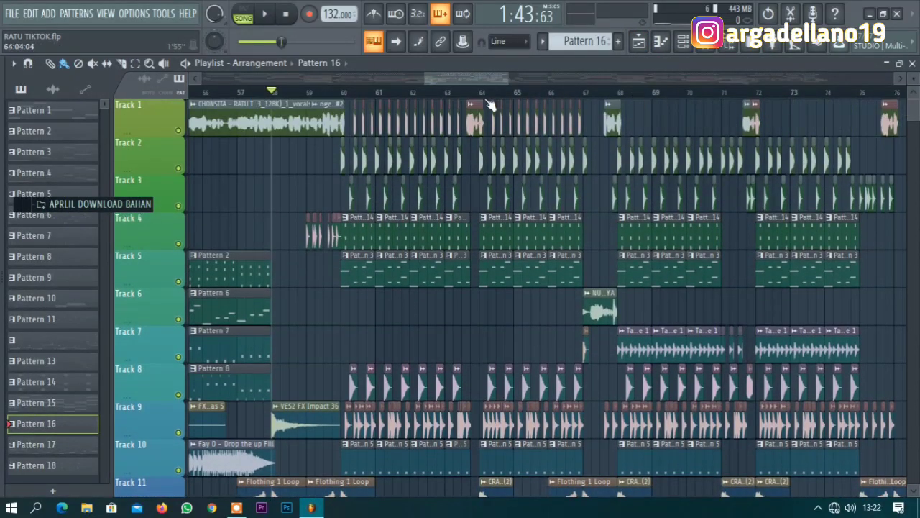
{"action": "left_click_drag", "start_coordinate": [482, 77], "coordinate": [469, 77]}
{"action": "scroll", "coordinate": [547, 165], "scroll_direction": "down", "scroll_amount": 3}
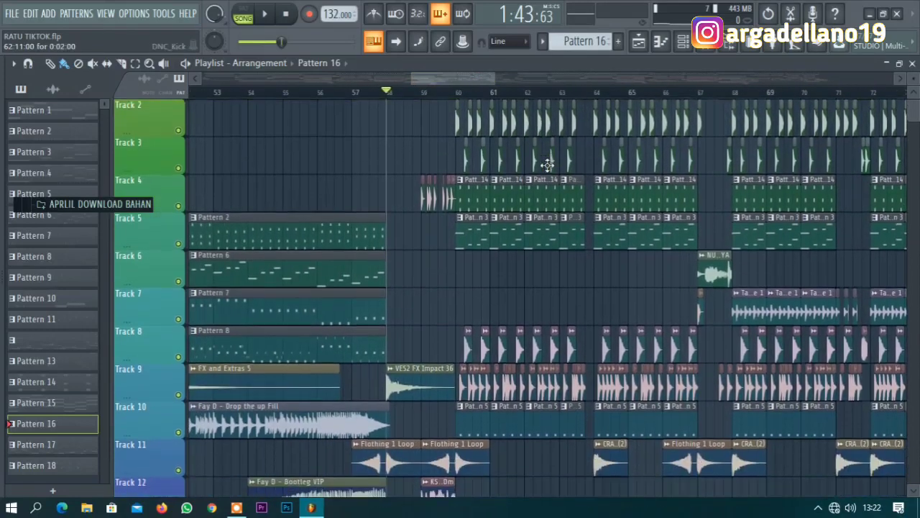
{"action": "scroll", "coordinate": [548, 164], "scroll_direction": "up", "scroll_amount": 3}
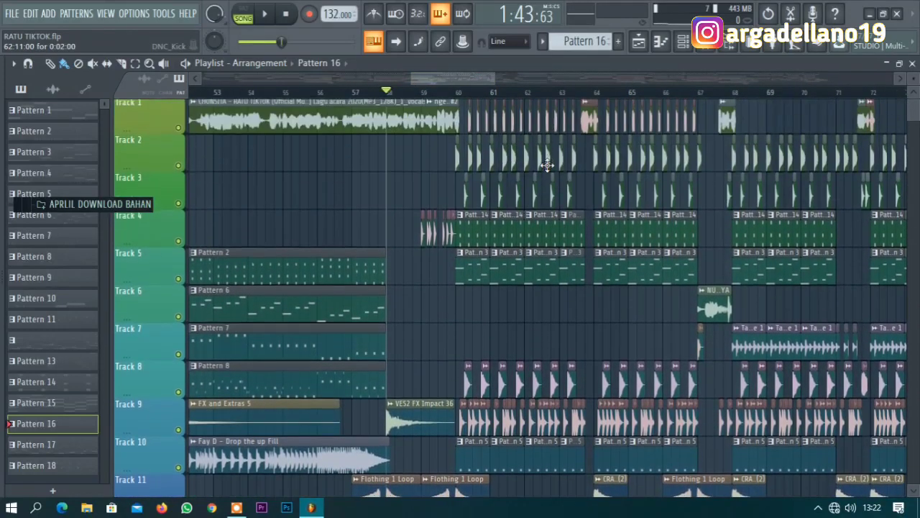
{"action": "left_click_drag", "start_coordinate": [438, 79], "coordinate": [460, 79]}
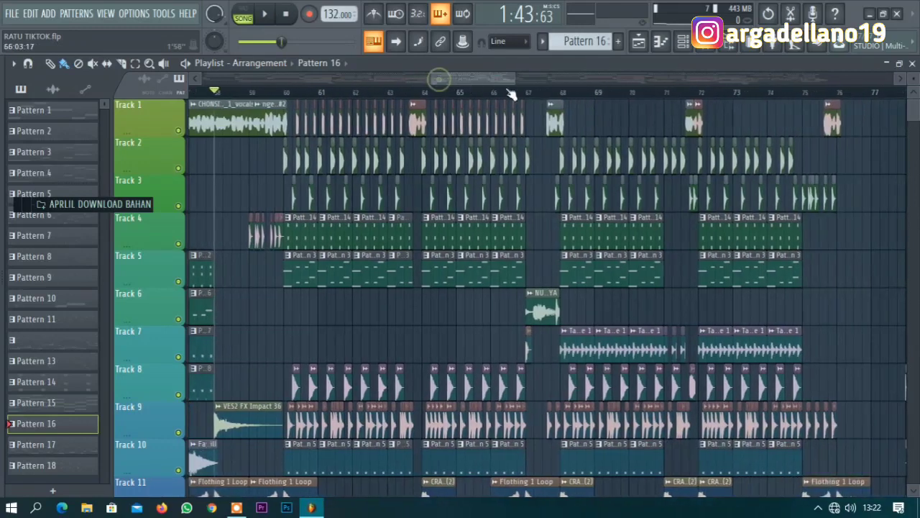
{"action": "scroll", "coordinate": [754, 119], "scroll_direction": "down", "scroll_amount": 1}
{"action": "scroll", "coordinate": [916, 112], "scroll_direction": "up", "scroll_amount": 1}
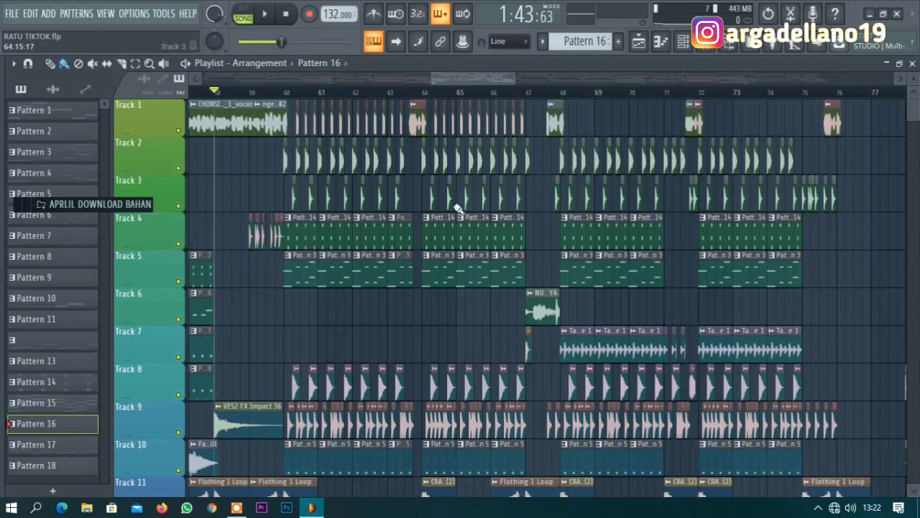
{"action": "scroll", "coordinate": [453, 206], "scroll_direction": "down", "scroll_amount": 6}
{"action": "scroll", "coordinate": [452, 206], "scroll_direction": "up", "scroll_amount": 6}
{"action": "scroll", "coordinate": [453, 205], "scroll_direction": "down", "scroll_amount": 2}
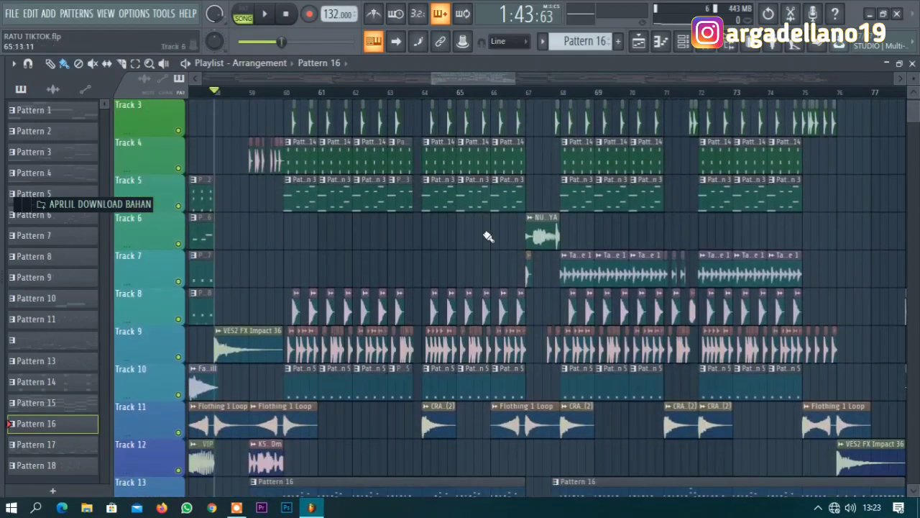
Survey the song arrangement from bar 1 to about bar 110 across tracks 1 to 17.
{"action": "left_click_drag", "start_coordinate": [433, 79], "coordinate": [200, 82]}
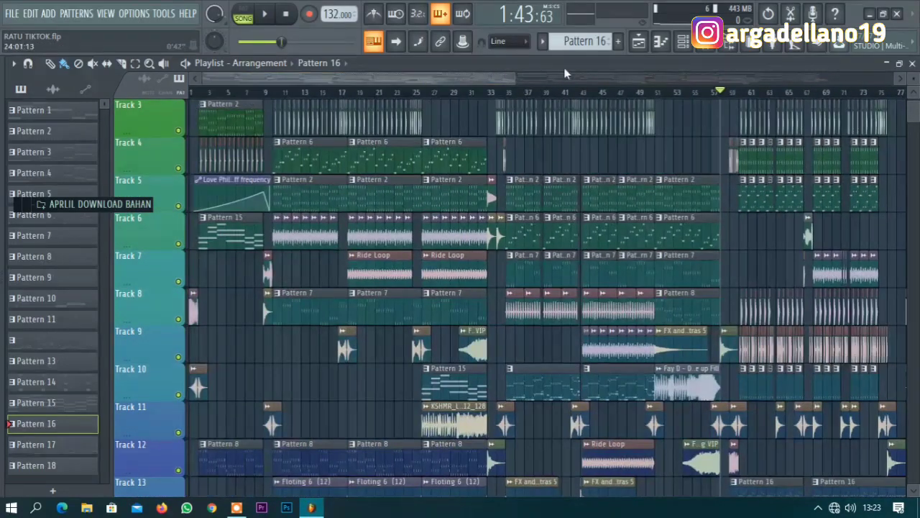
{"action": "left_click_drag", "start_coordinate": [513, 80], "coordinate": [656, 86]}
{"action": "scroll", "coordinate": [436, 174], "scroll_direction": "up", "scroll_amount": 2}
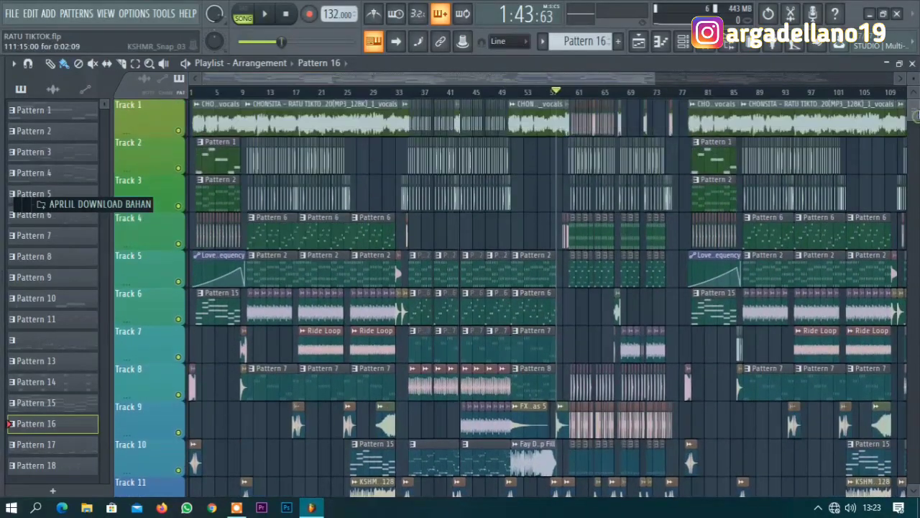
{"action": "scroll", "coordinate": [532, 232], "scroll_direction": "down", "scroll_amount": 6}
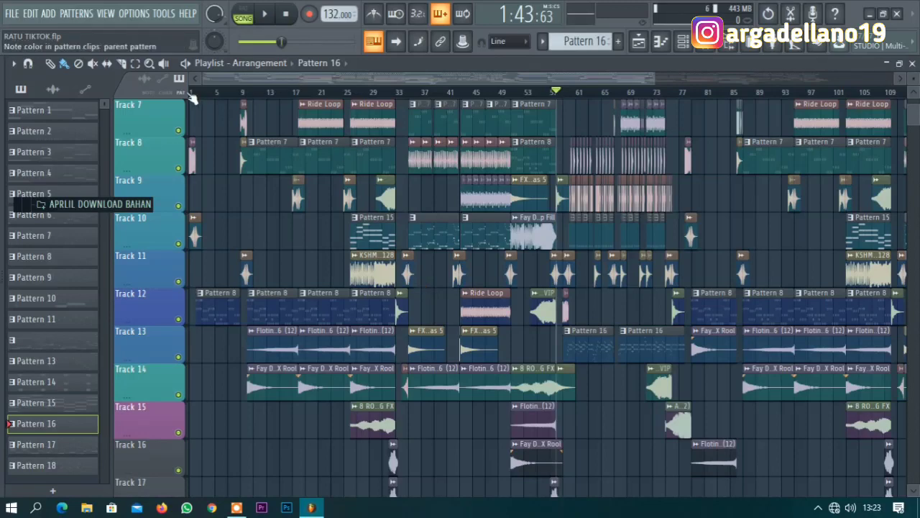
Examine the sections after bar 57 and the vocal section that starts around bar 78 in the playlist.
{"action": "left_click_drag", "start_coordinate": [197, 79], "coordinate": [356, 78]}
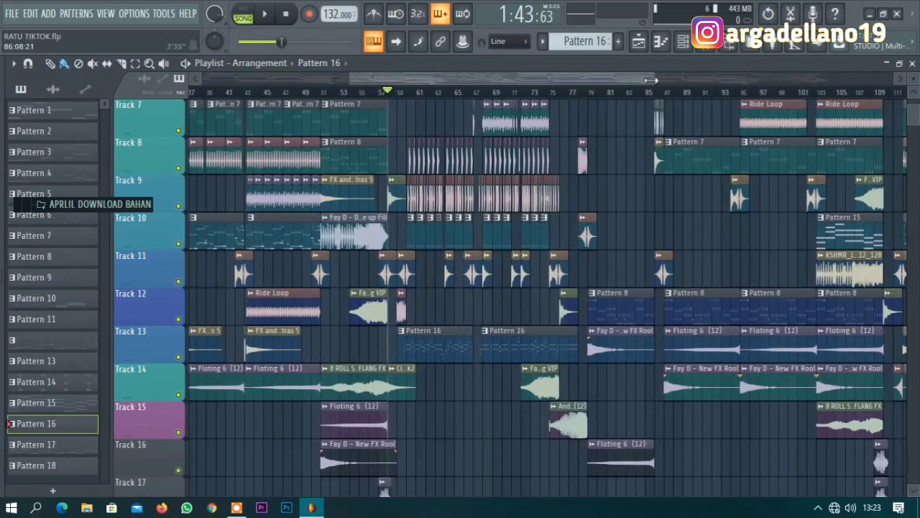
{"action": "left_click_drag", "start_coordinate": [654, 78], "coordinate": [630, 78]}
{"action": "left_click_drag", "start_coordinate": [350, 78], "coordinate": [382, 77]}
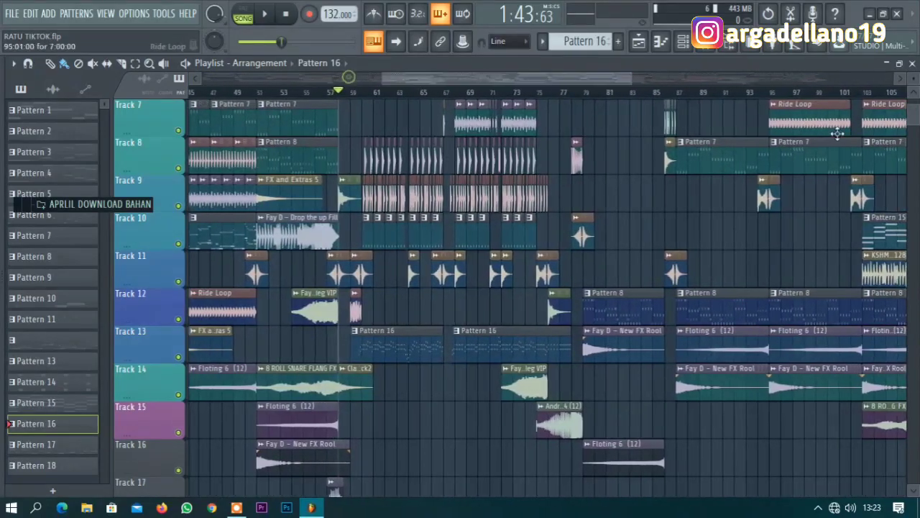
{"action": "left_click_drag", "start_coordinate": [914, 110], "coordinate": [913, 102]}
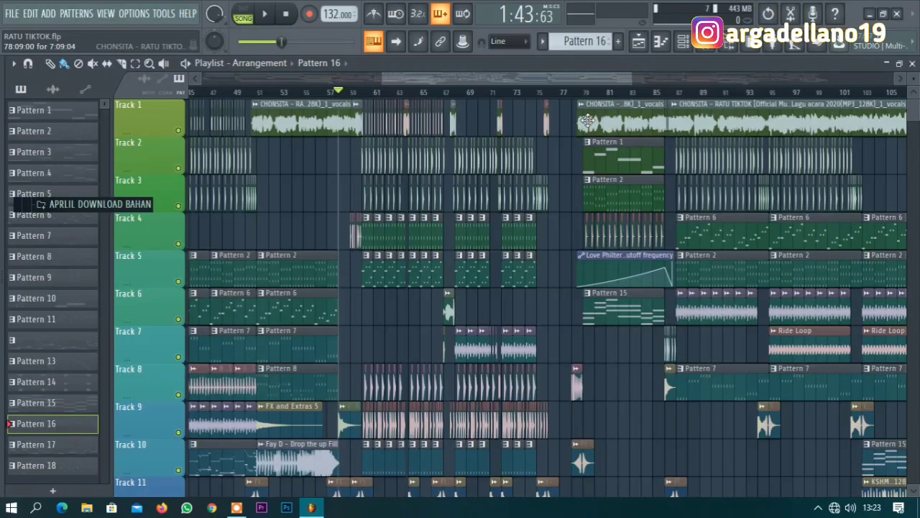
{"action": "left_click_drag", "start_coordinate": [631, 78], "coordinate": [624, 78]}
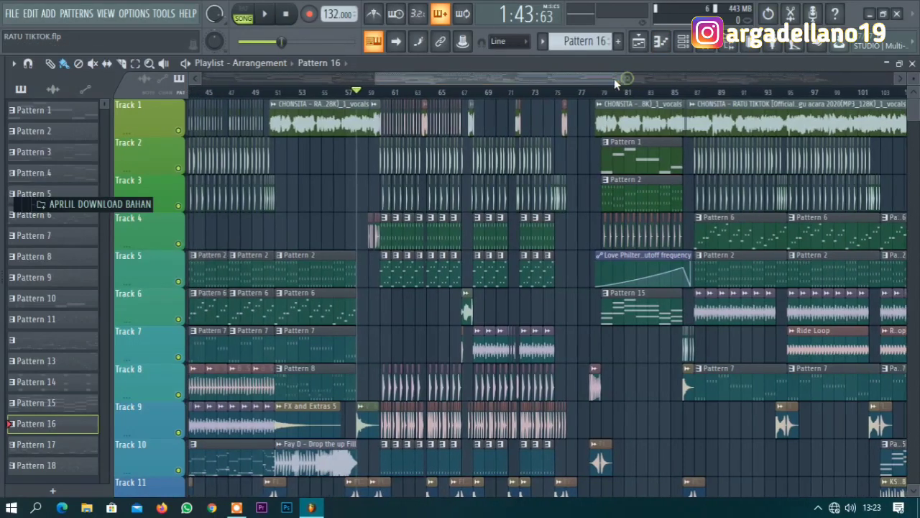
{"action": "left_click_drag", "start_coordinate": [381, 78], "coordinate": [455, 78]}
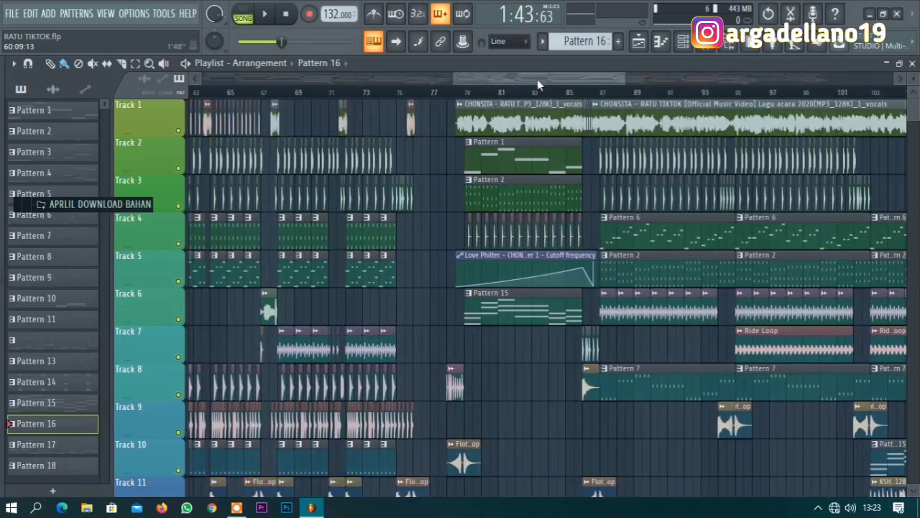
{"action": "left_click_drag", "start_coordinate": [578, 78], "coordinate": [552, 79]}
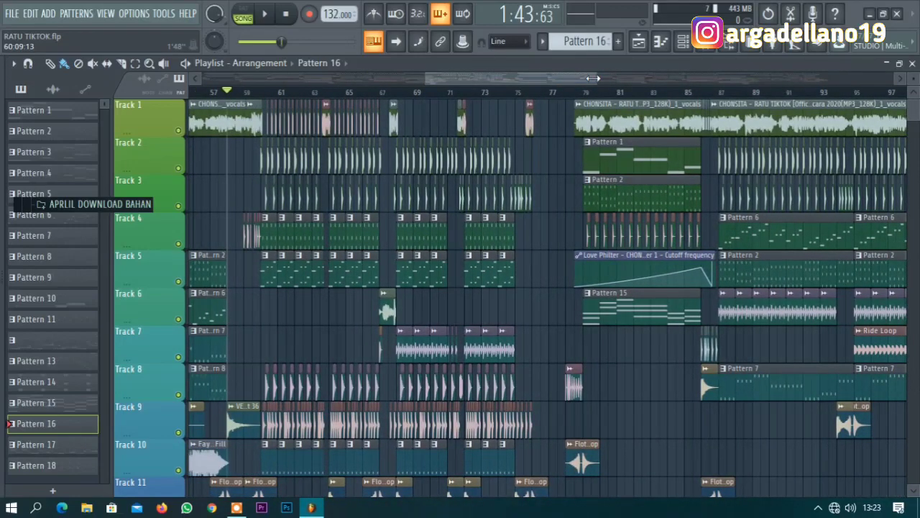
Examine the clips on tracks 1 to 18 more closely between about bars 57 and 73.
{"action": "left_click_drag", "start_coordinate": [593, 77], "coordinate": [497, 80]}
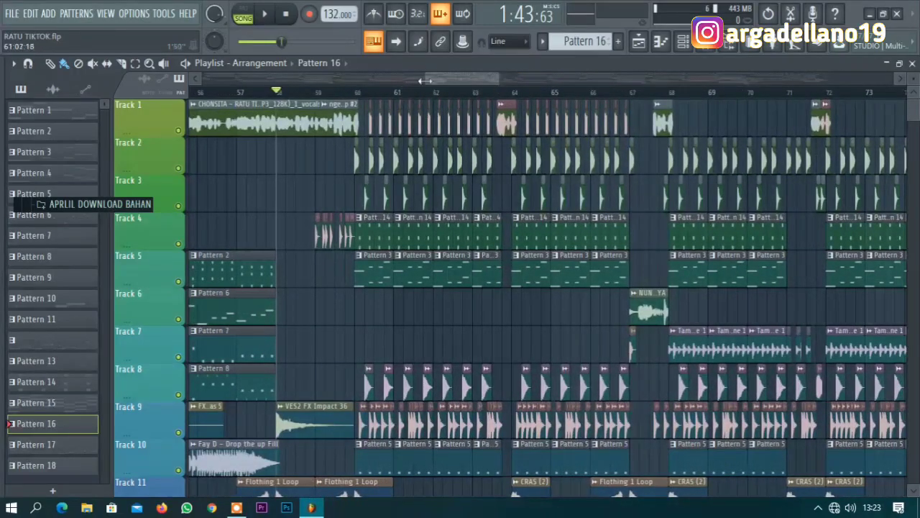
{"action": "left_click_drag", "start_coordinate": [425, 81], "coordinate": [430, 79]}
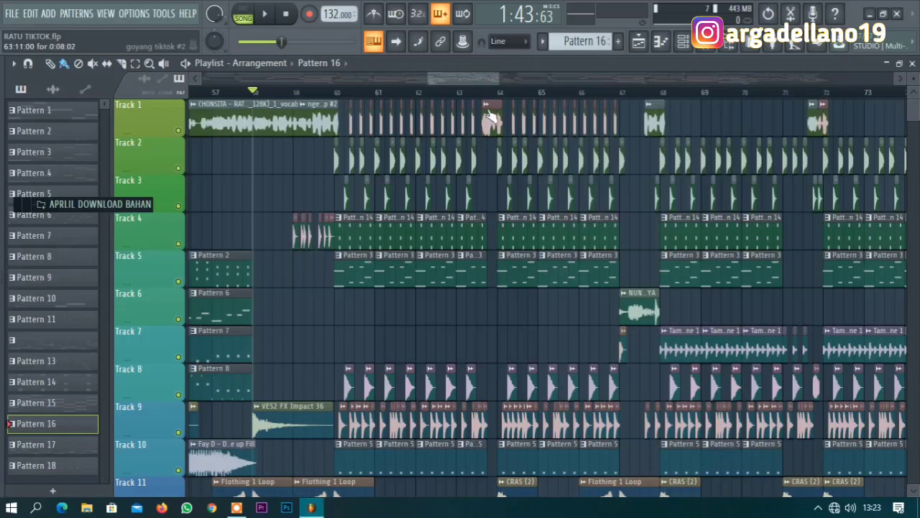
{"action": "scroll", "coordinate": [477, 164], "scroll_direction": "down", "scroll_amount": 3}
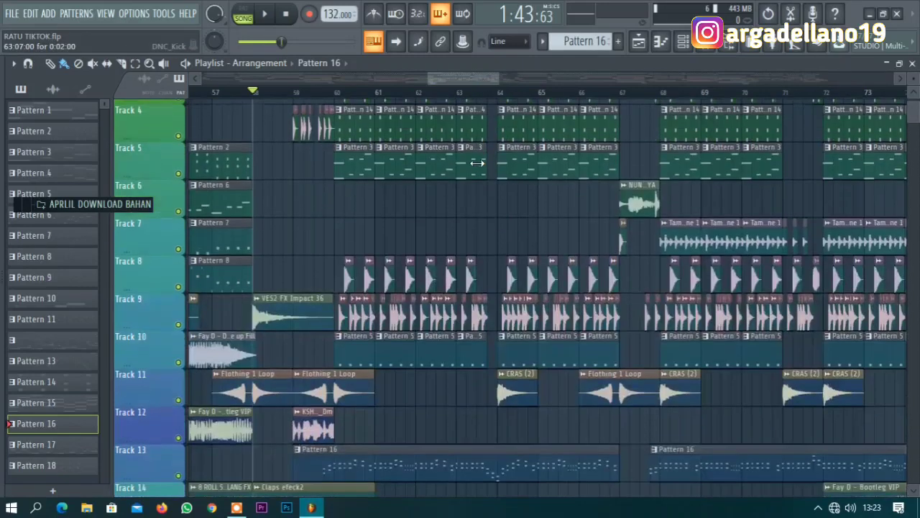
{"action": "scroll", "coordinate": [477, 159], "scroll_direction": "down", "scroll_amount": 4}
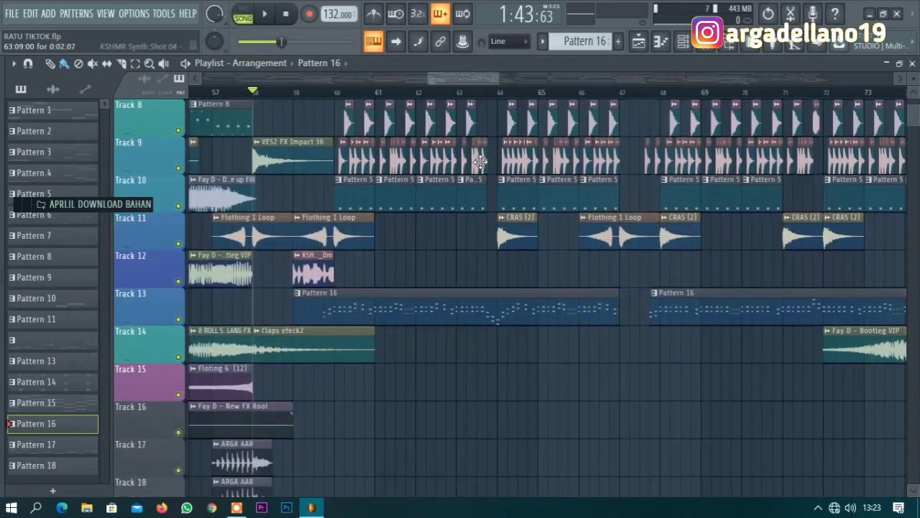
{"action": "scroll", "coordinate": [503, 156], "scroll_direction": "up", "scroll_amount": 3}
{"action": "scroll", "coordinate": [506, 154], "scroll_direction": "up", "scroll_amount": 4}
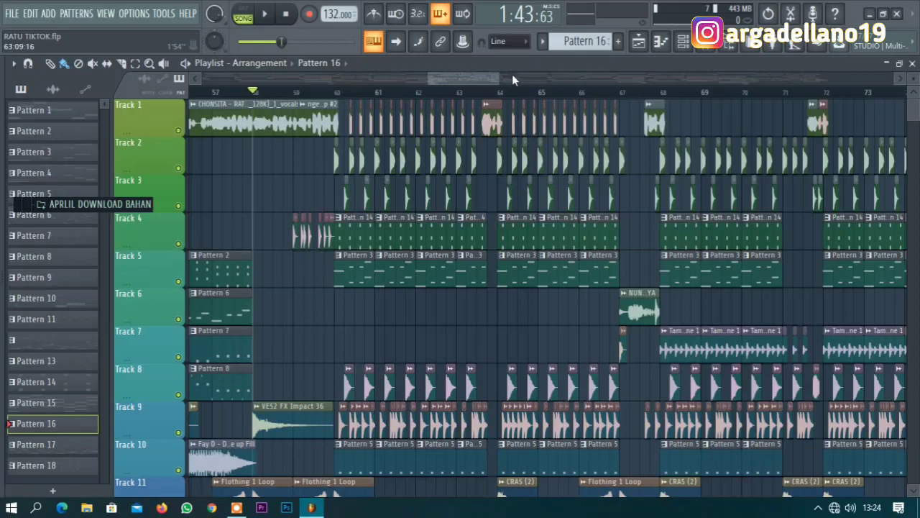
Review the wider arrangement between about bars 53 and 105, including the vocal section from bar 78.
{"action": "left_click_drag", "start_coordinate": [500, 78], "coordinate": [531, 77]}
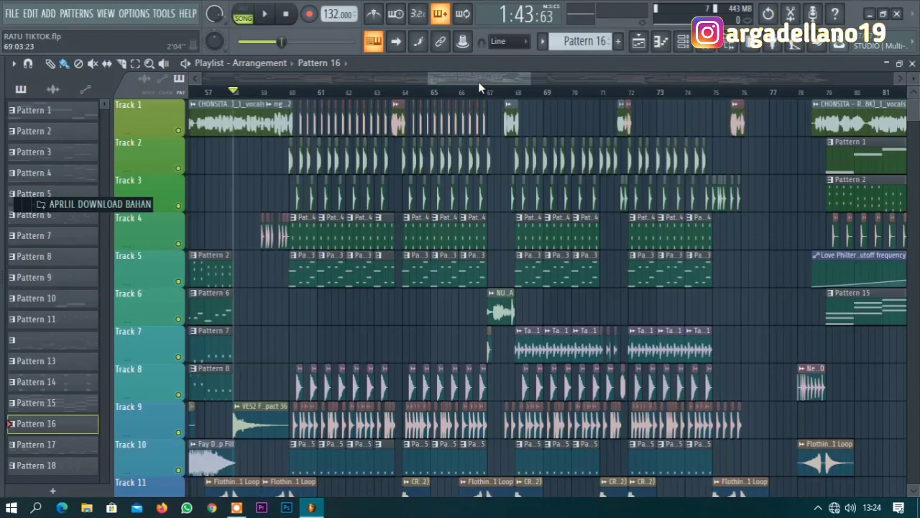
{"action": "left_click_drag", "start_coordinate": [427, 74], "coordinate": [447, 78]}
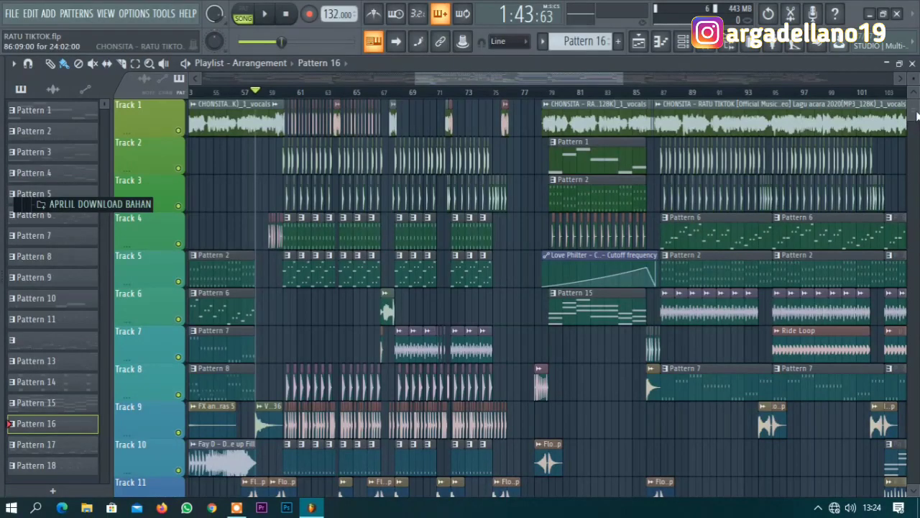
{"action": "left_click_drag", "start_coordinate": [916, 115], "coordinate": [916, 106]}
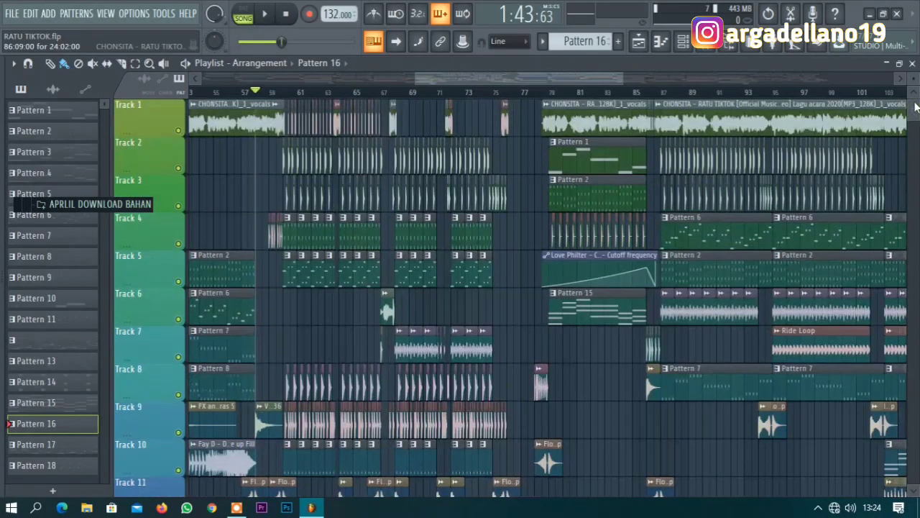